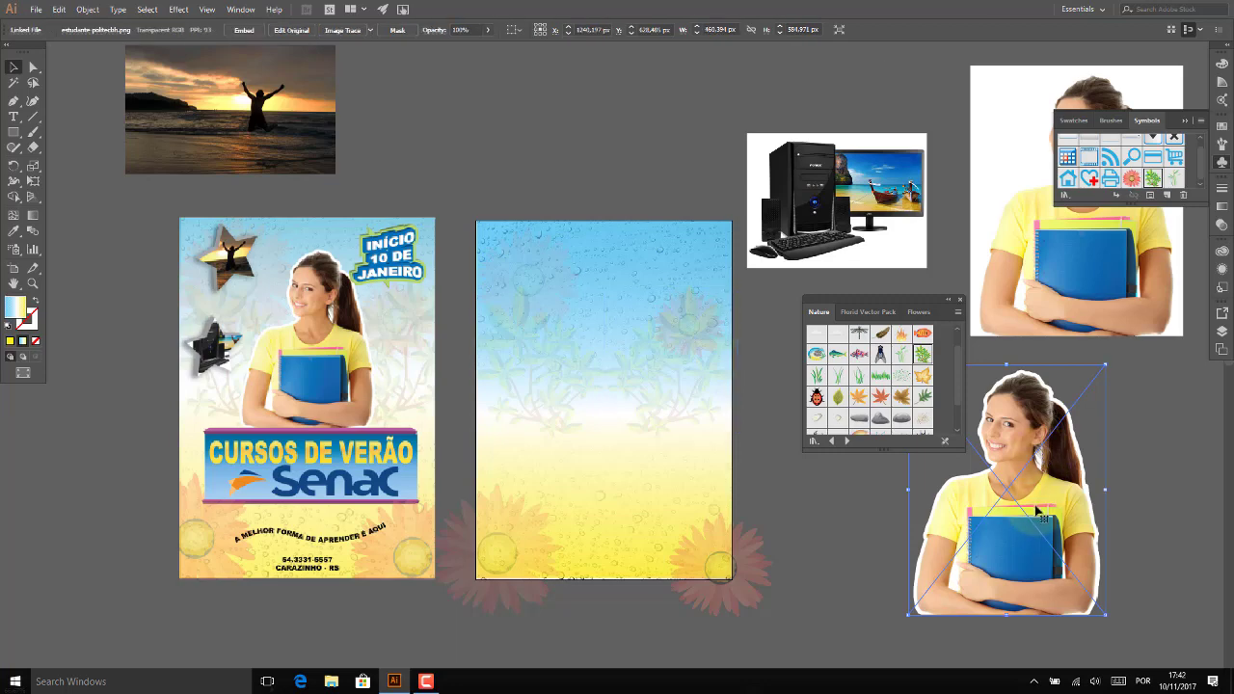
# Bring the student cut-out to the front on the blue artboard and move the original photo lower.
pyautogui.moveTo(1042, 508); pyautogui.dragTo(625, 276)
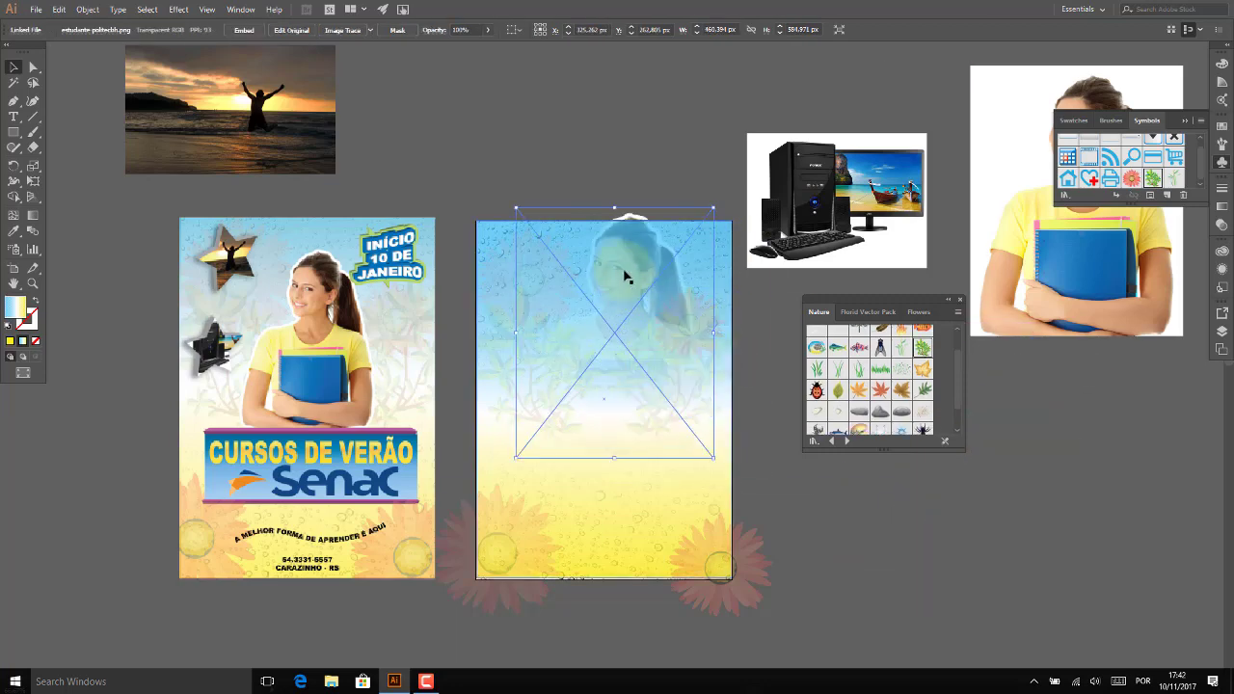
pyautogui.rightClick(629, 215)
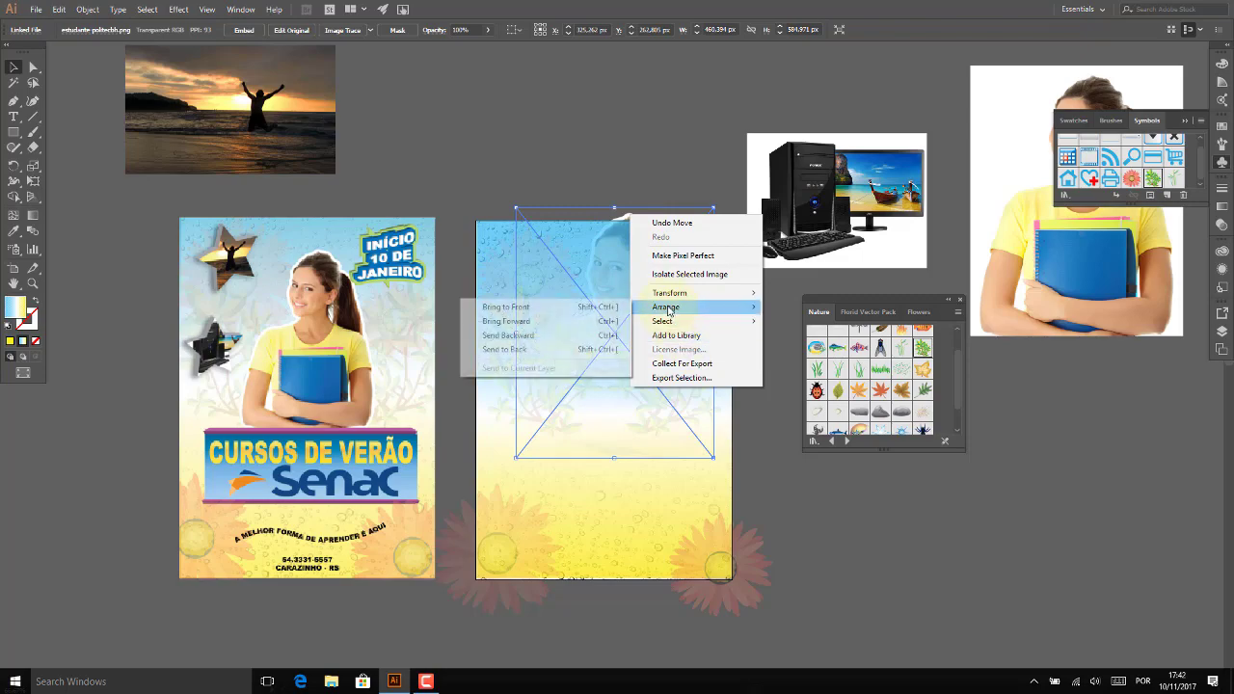
pyautogui.moveTo(680, 295)
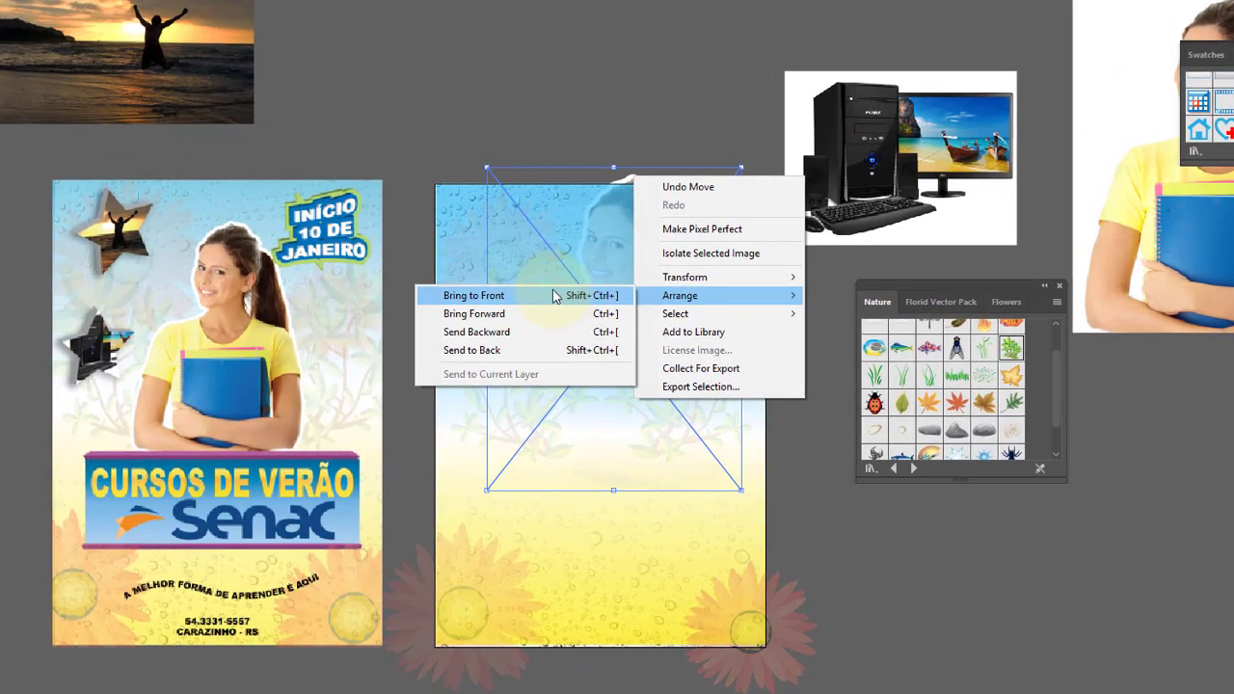
pyautogui.click(555, 296)
pyautogui.moveTo(620, 240); pyautogui.dragTo(600, 288)
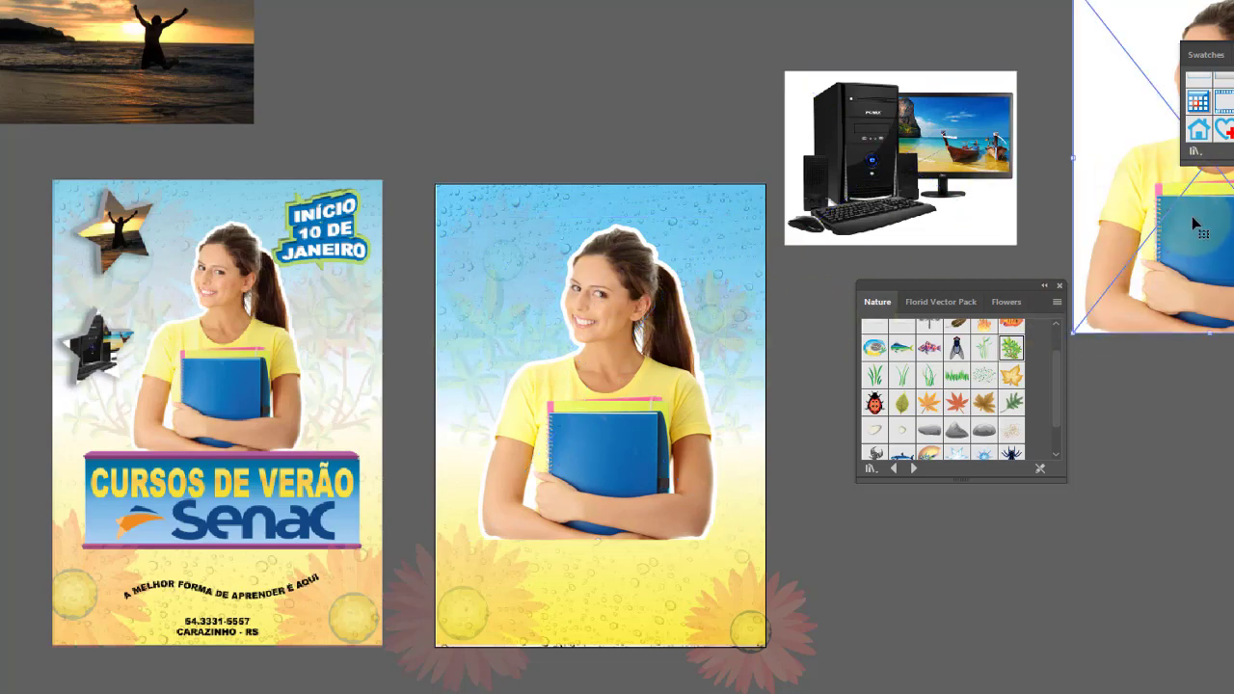
pyautogui.moveTo(1203, 211); pyautogui.dragTo(1203, 461)
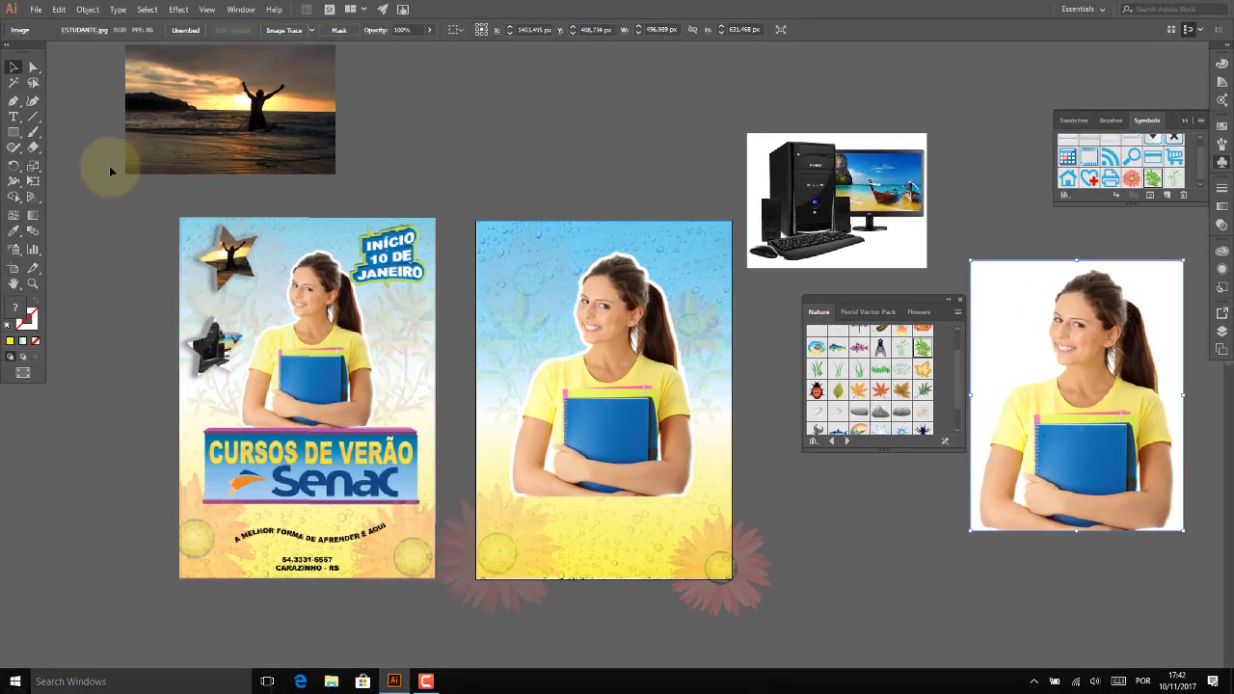
# Trace the girl with Pen anchors from her arm, over her chin and head, down to the bottom edge.
pyautogui.click(13, 100)
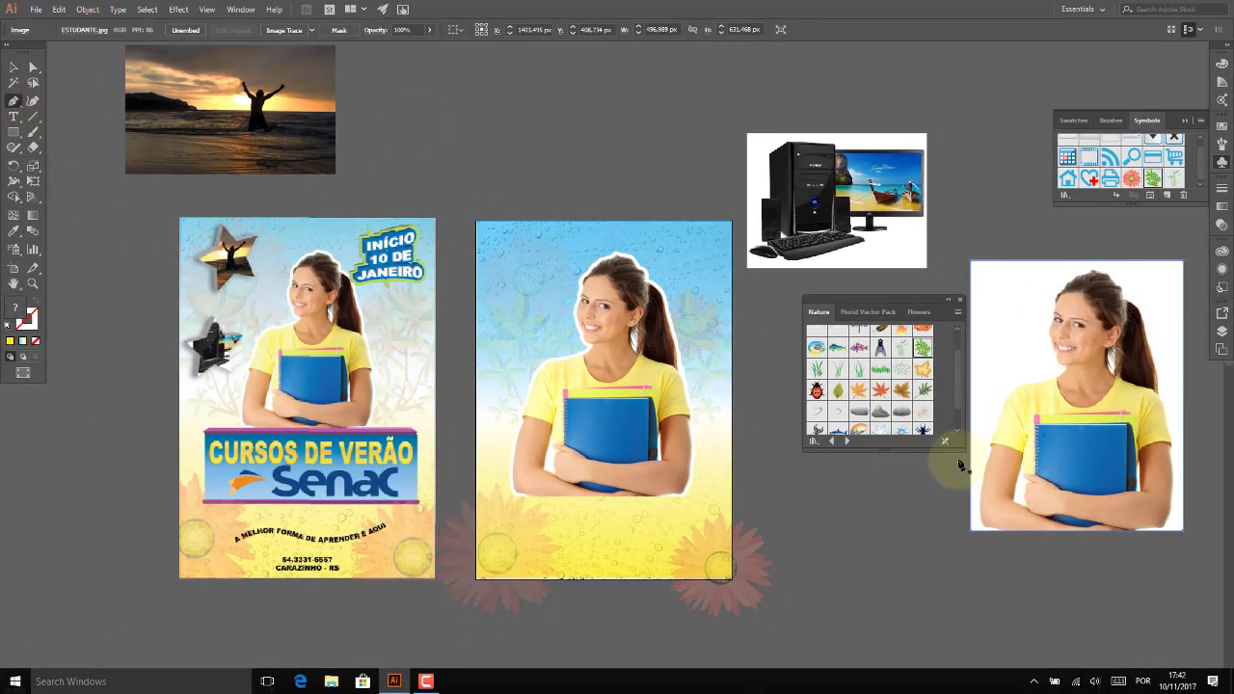
pyautogui.click(986, 441)
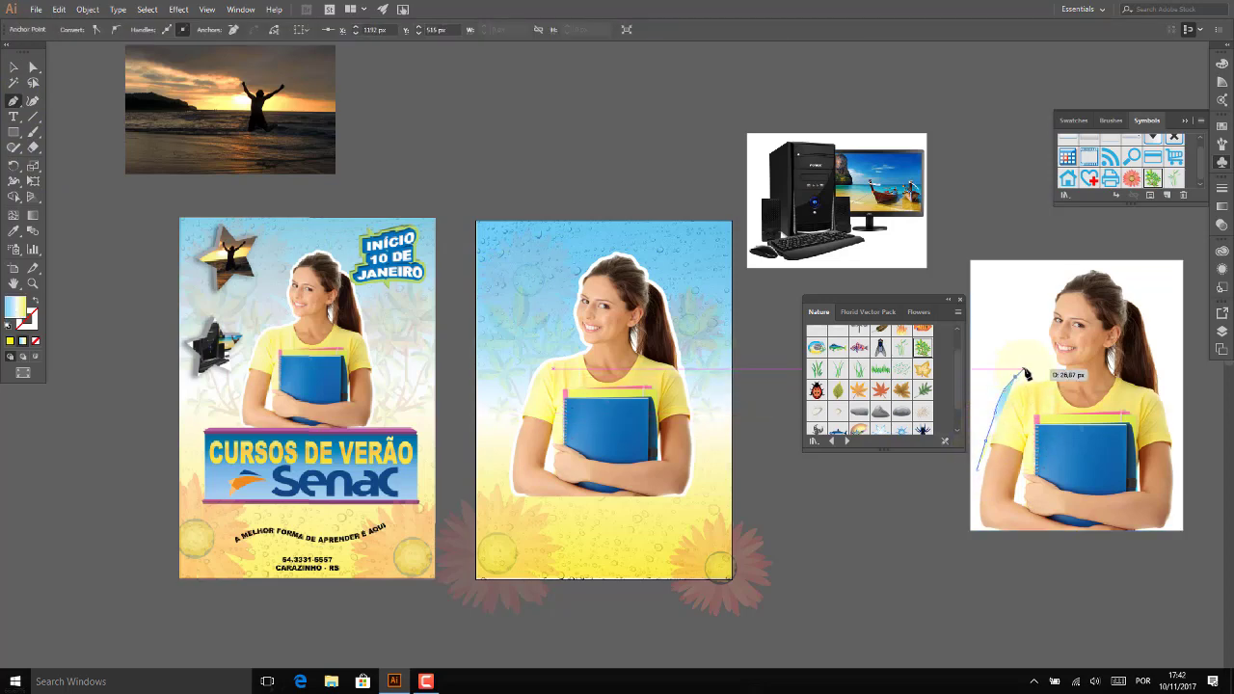
pyautogui.moveTo(1049, 371); pyautogui.dragTo(1044, 316)
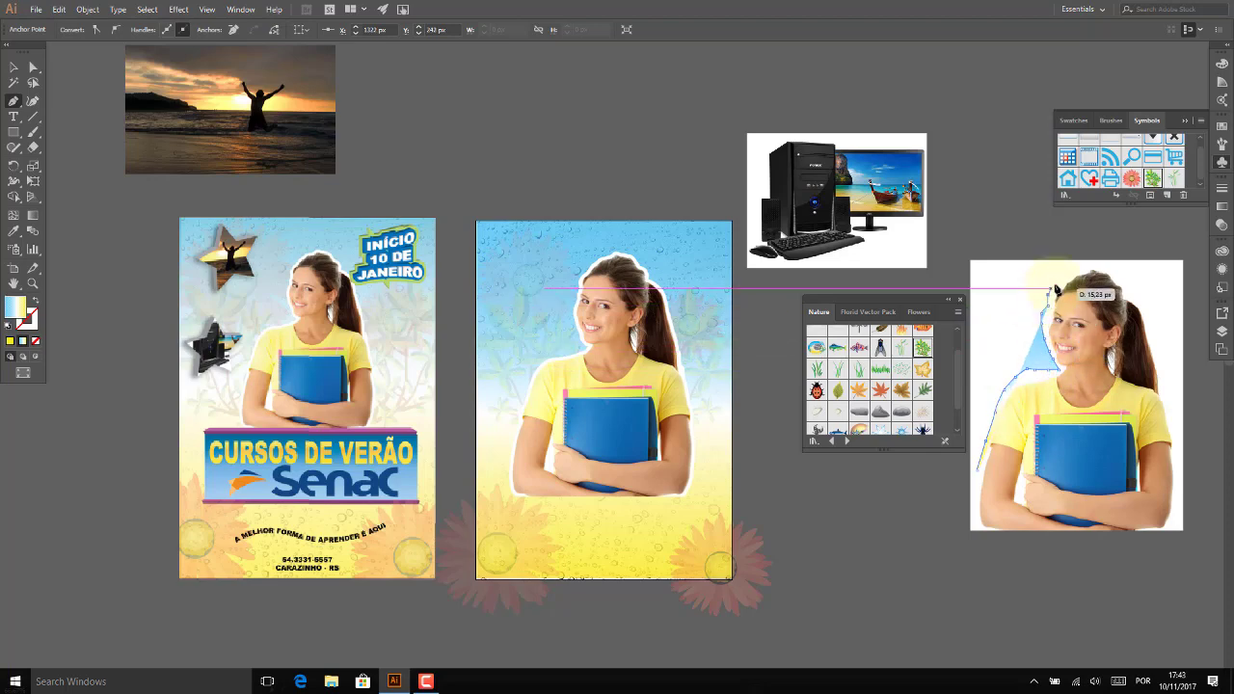
pyautogui.moveTo(1095, 267); pyautogui.dragTo(1126, 280)
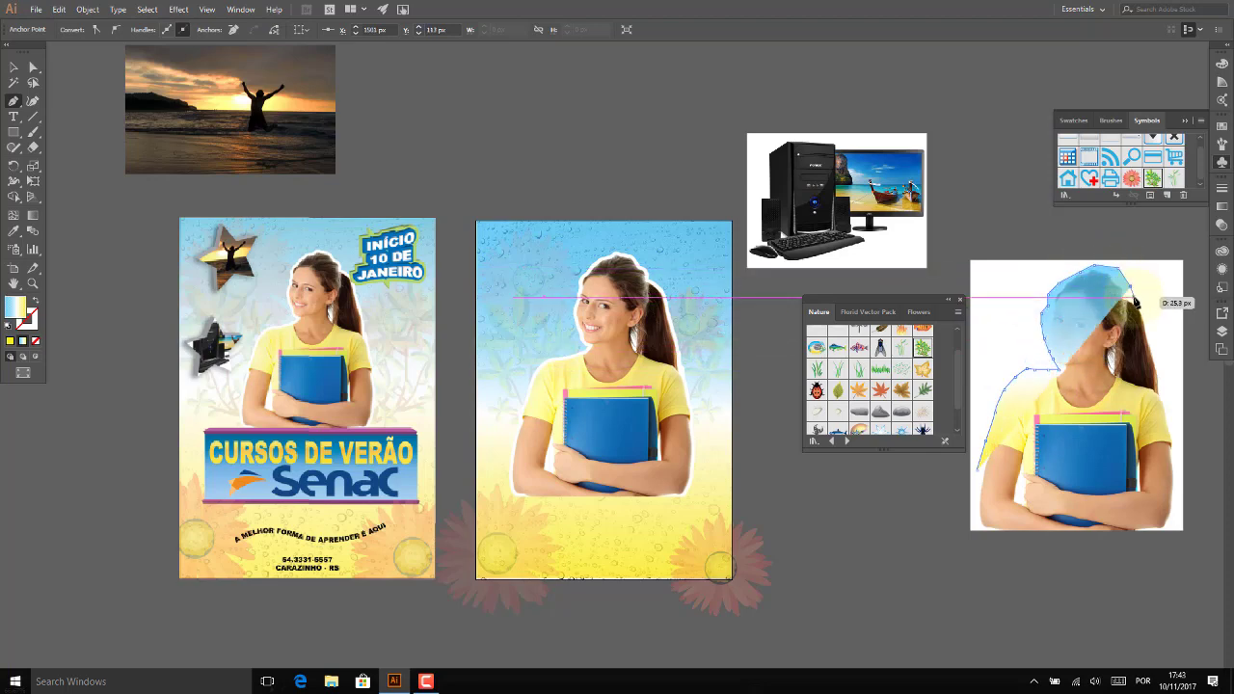
pyautogui.moveTo(1154, 326); pyautogui.dragTo(1170, 381)
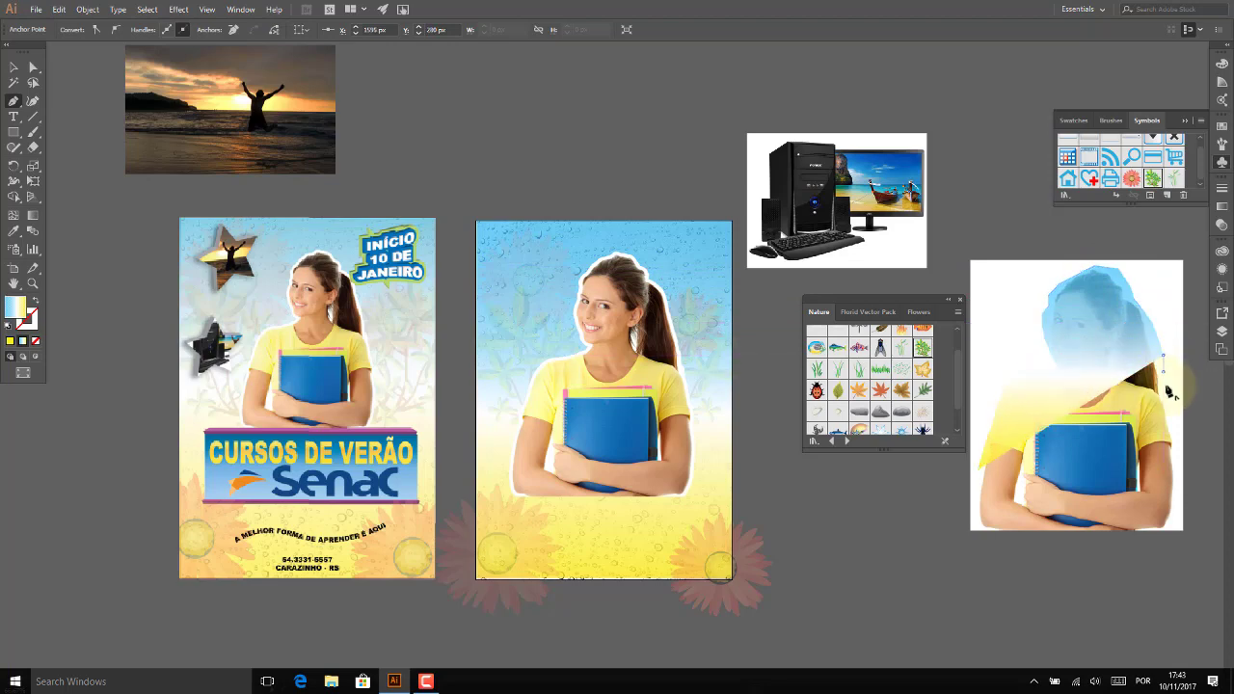
pyautogui.moveTo(1177, 446); pyautogui.dragTo(1178, 475)
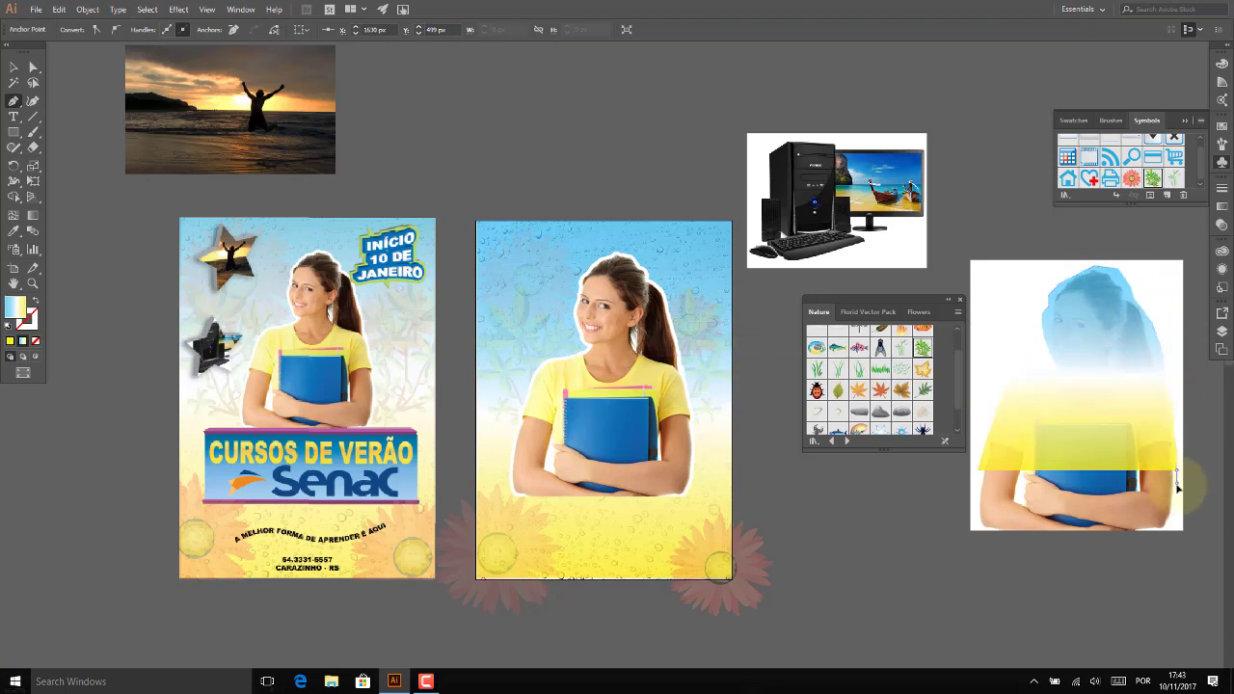
pyautogui.moveTo(1174, 528); pyautogui.dragTo(1173, 538)
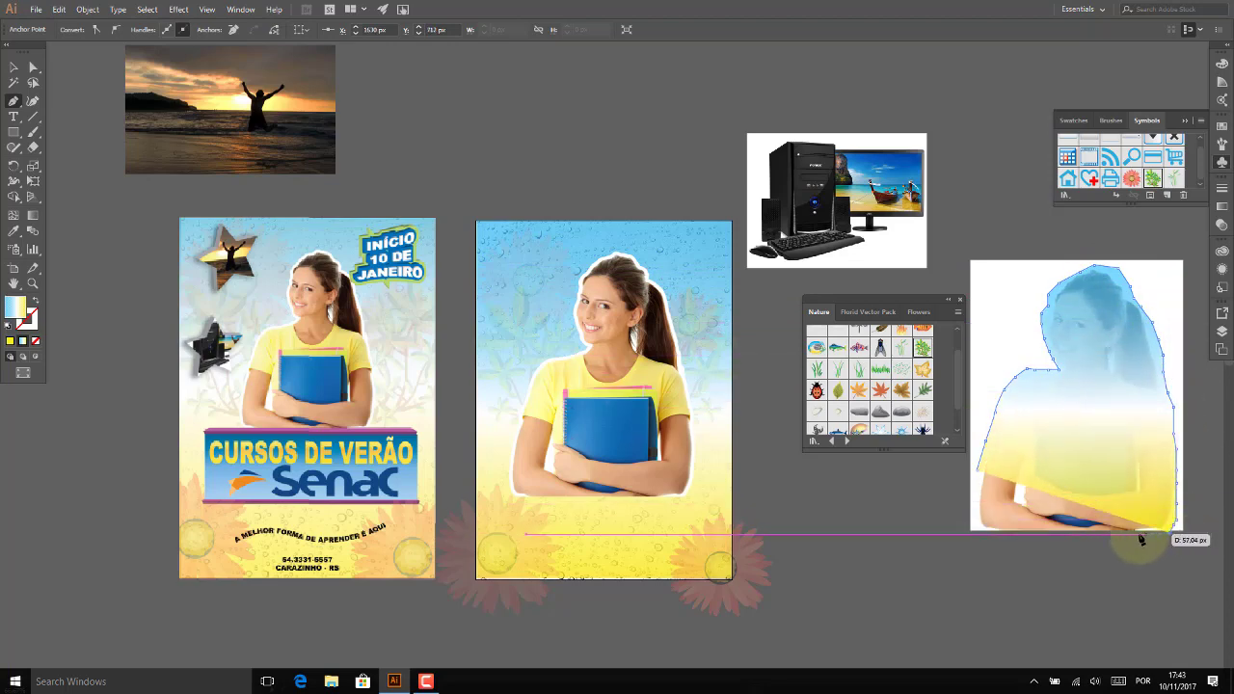
pyautogui.click(986, 533)
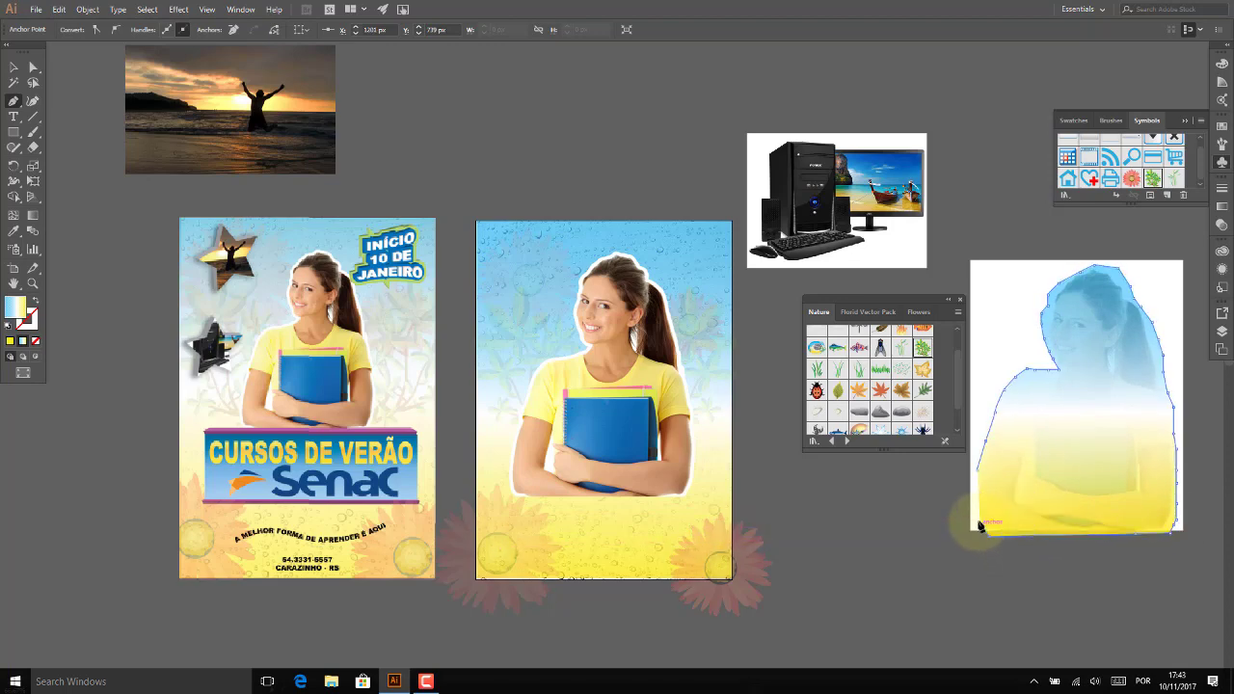
pyautogui.moveTo(976, 508); pyautogui.dragTo(980, 472)
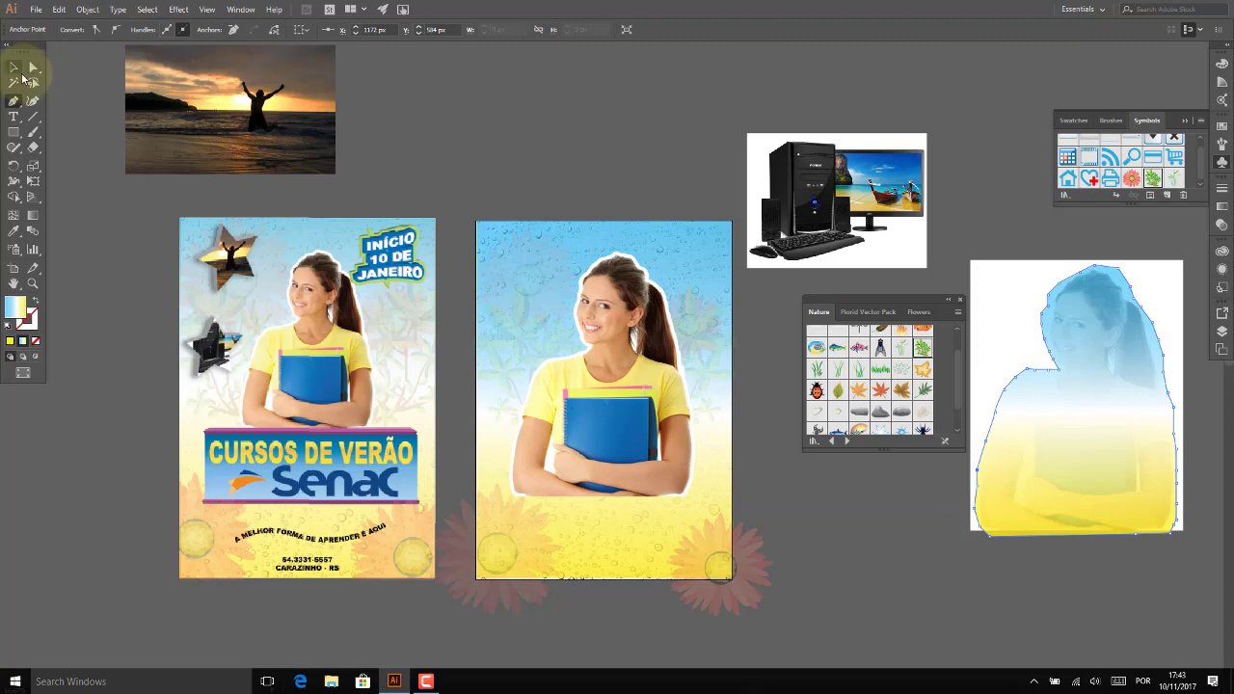
# Set the traced outline path's fill to None.
pyautogui.click(12, 69)
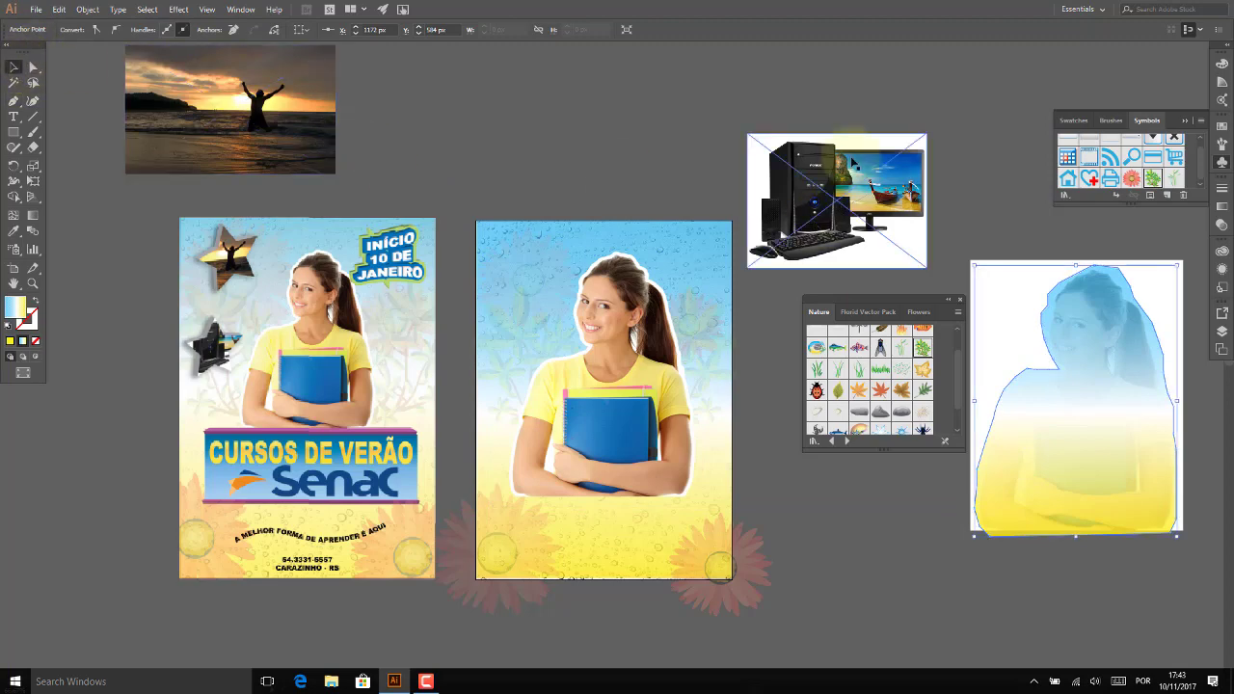
pyautogui.click(1103, 334)
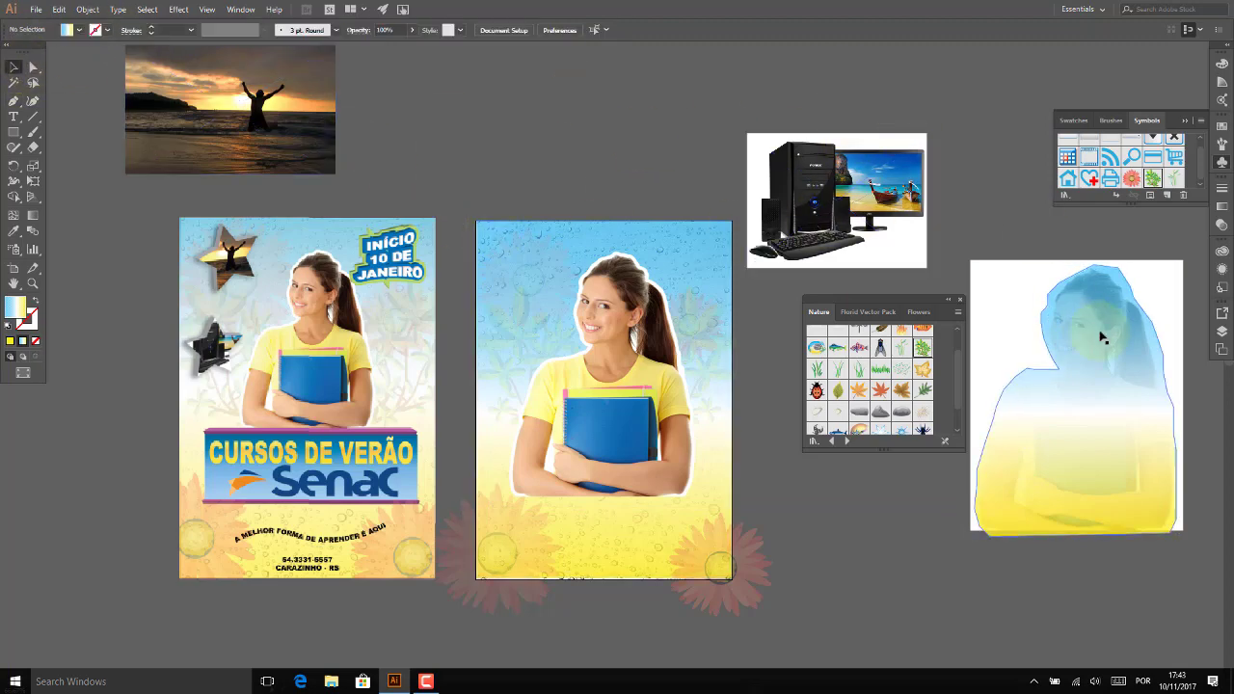
pyautogui.click(78, 30)
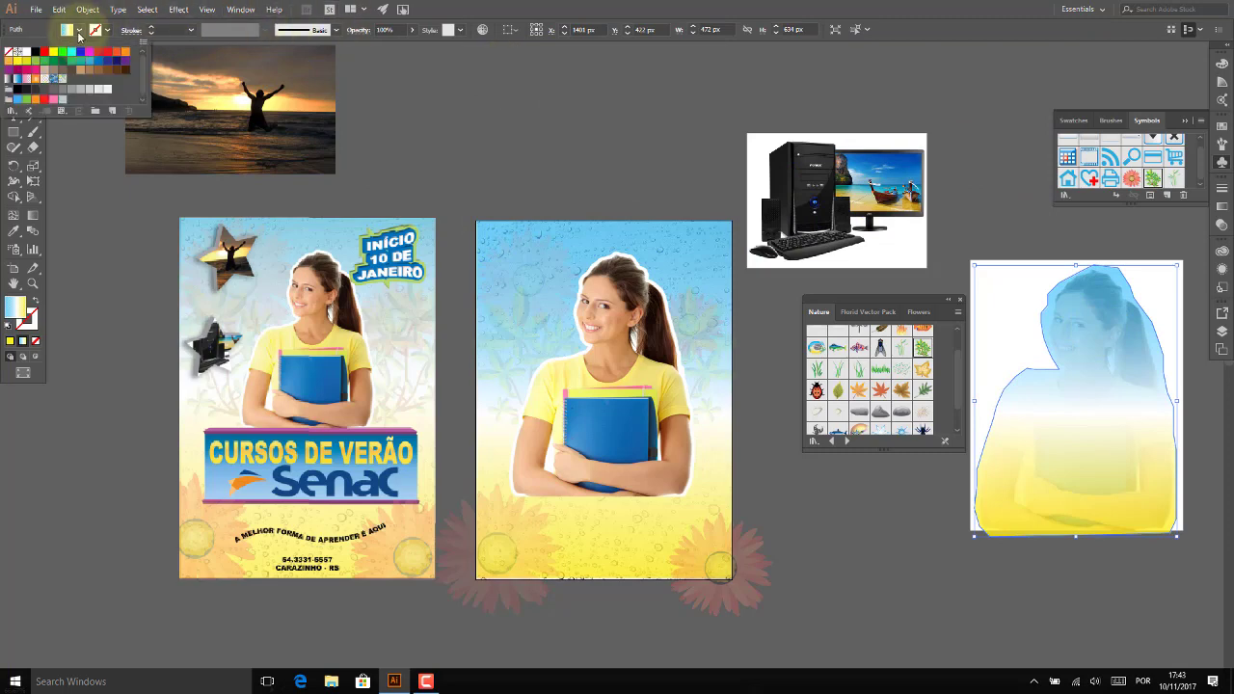
pyautogui.click(9, 53)
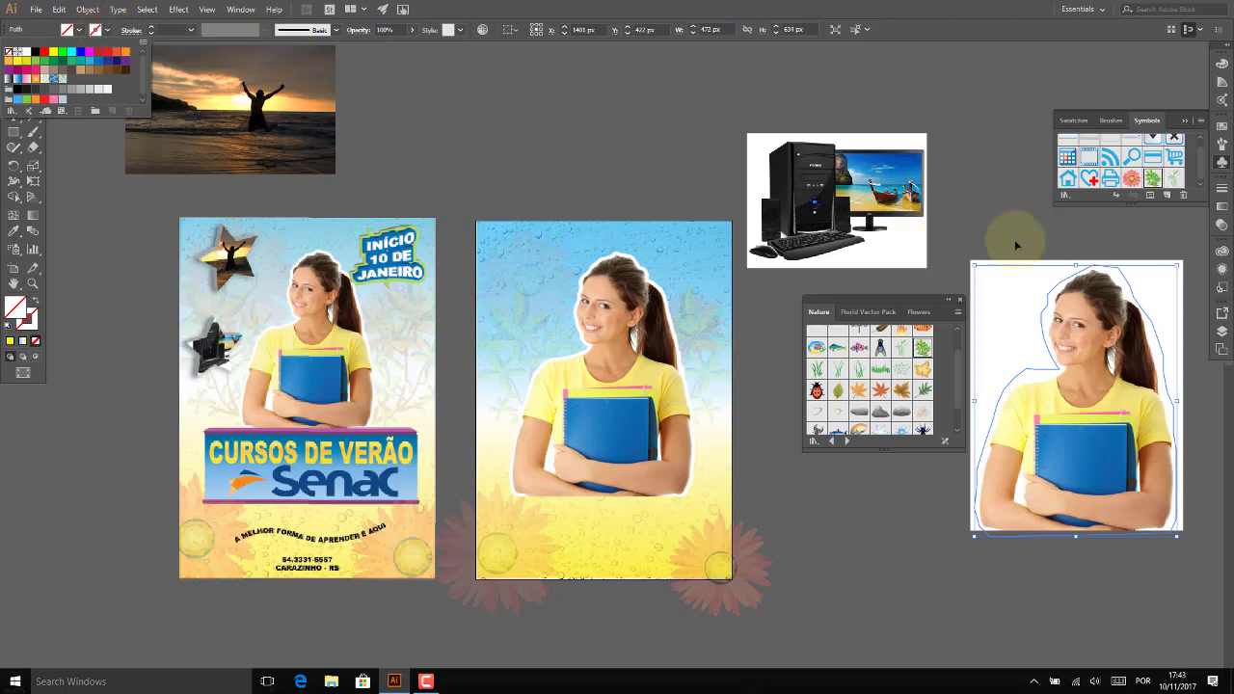
pyautogui.click(1049, 259)
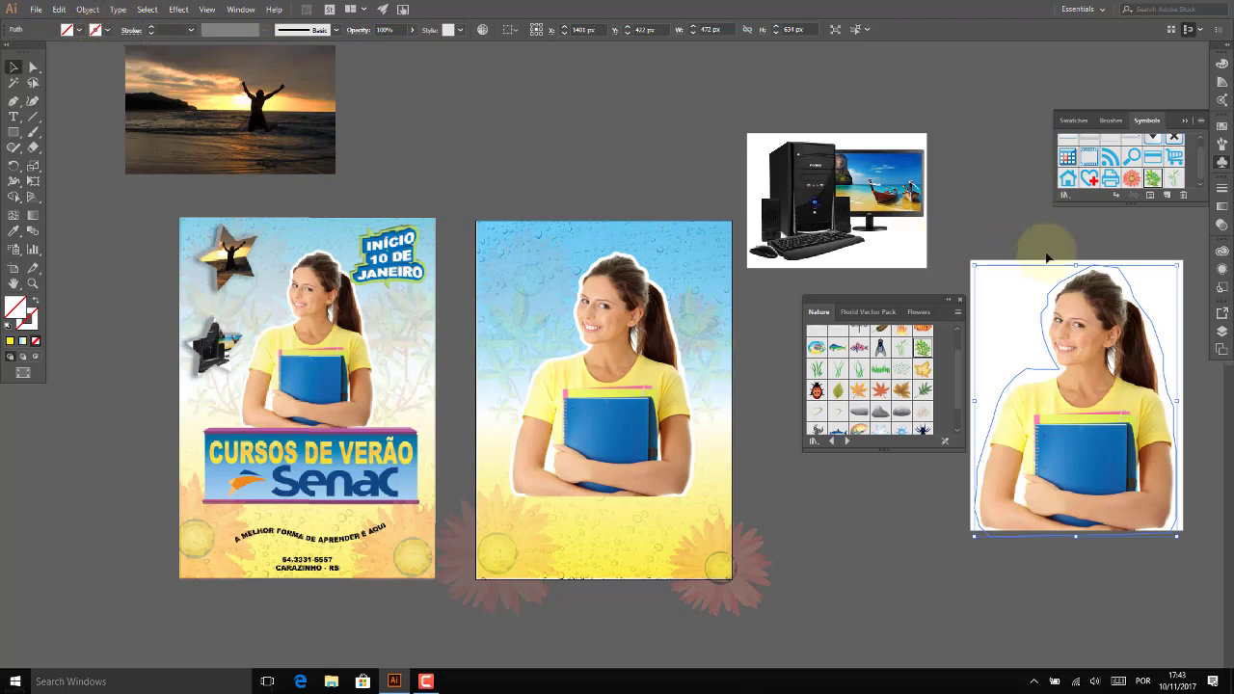
# Clip the student photo to the outline, then delete the clipped copy and deselect.
pyautogui.keyDown('shift'); pyautogui.click(1093, 329); pyautogui.keyUp('shift')
pyautogui.rightClick(1093, 329)
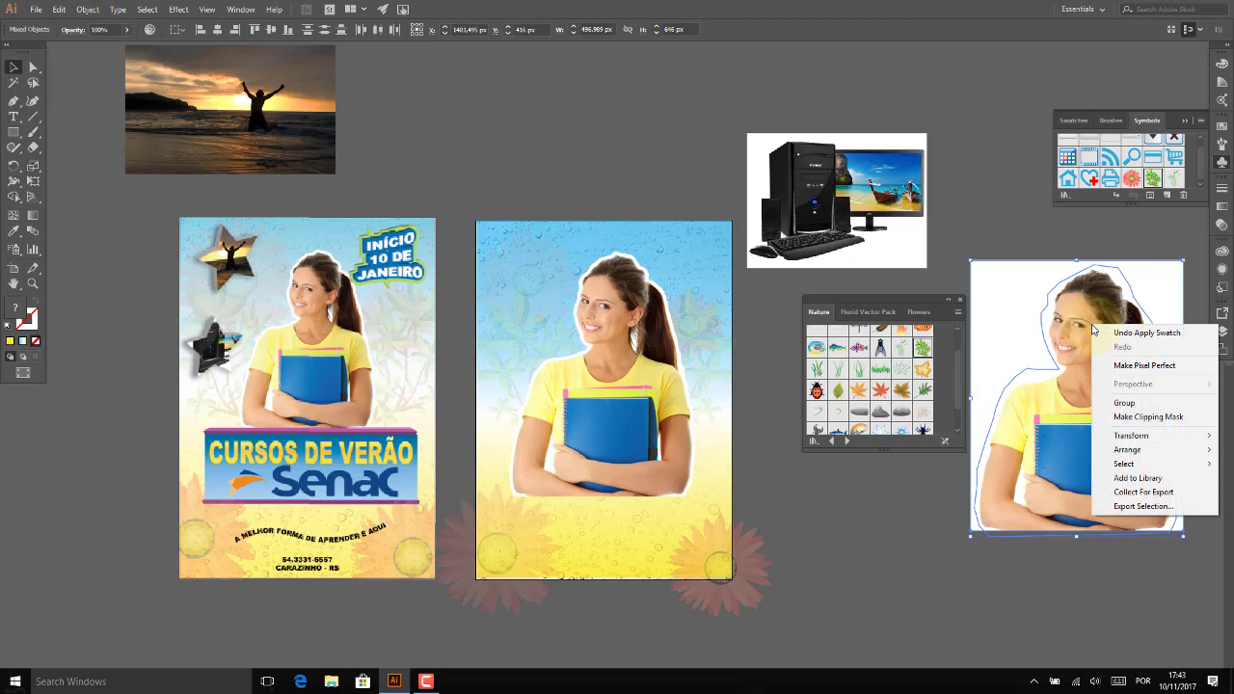
pyautogui.click(1137, 422)
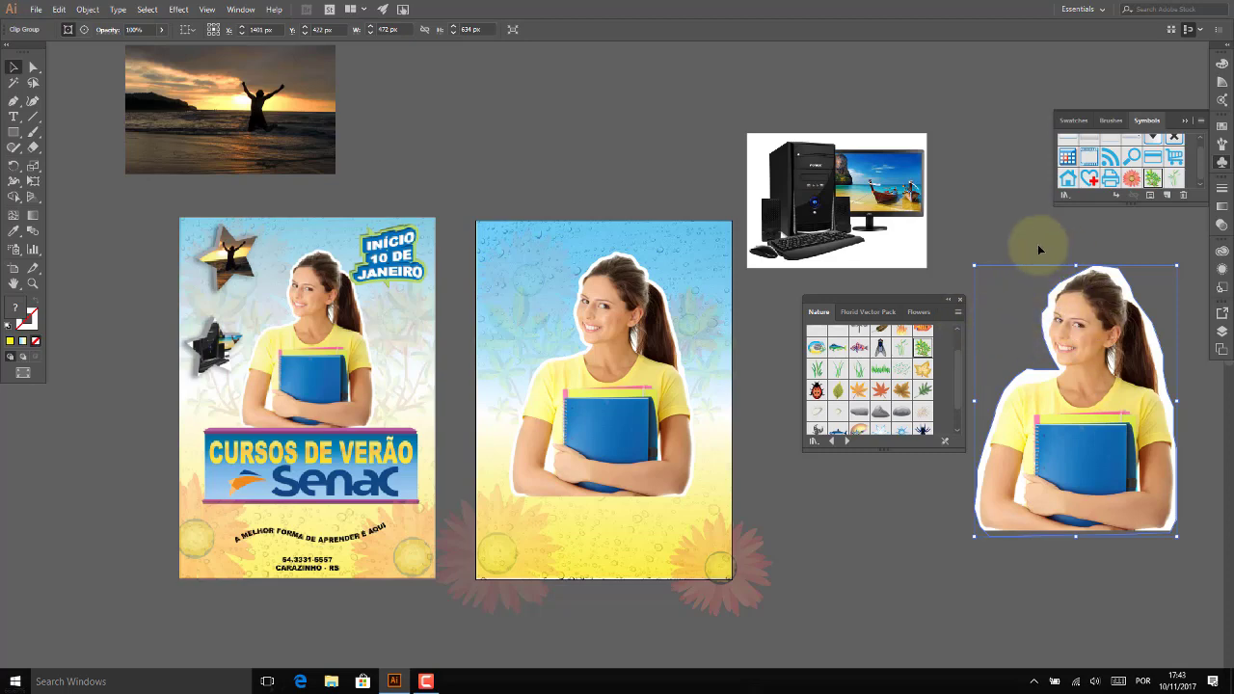
pyautogui.press('Delete')
pyautogui.click(1140, 339)
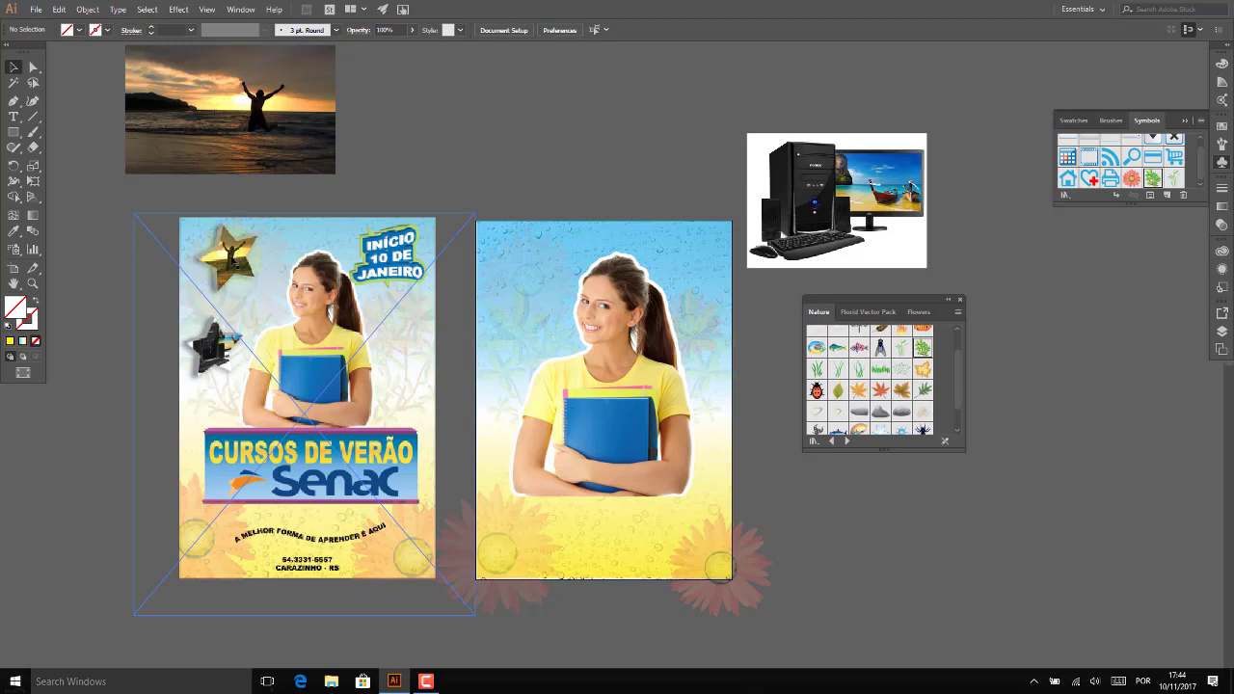
# Move the sunset photo between the posters, embed it, and bring it to the front.
pyautogui.click(166, 109)
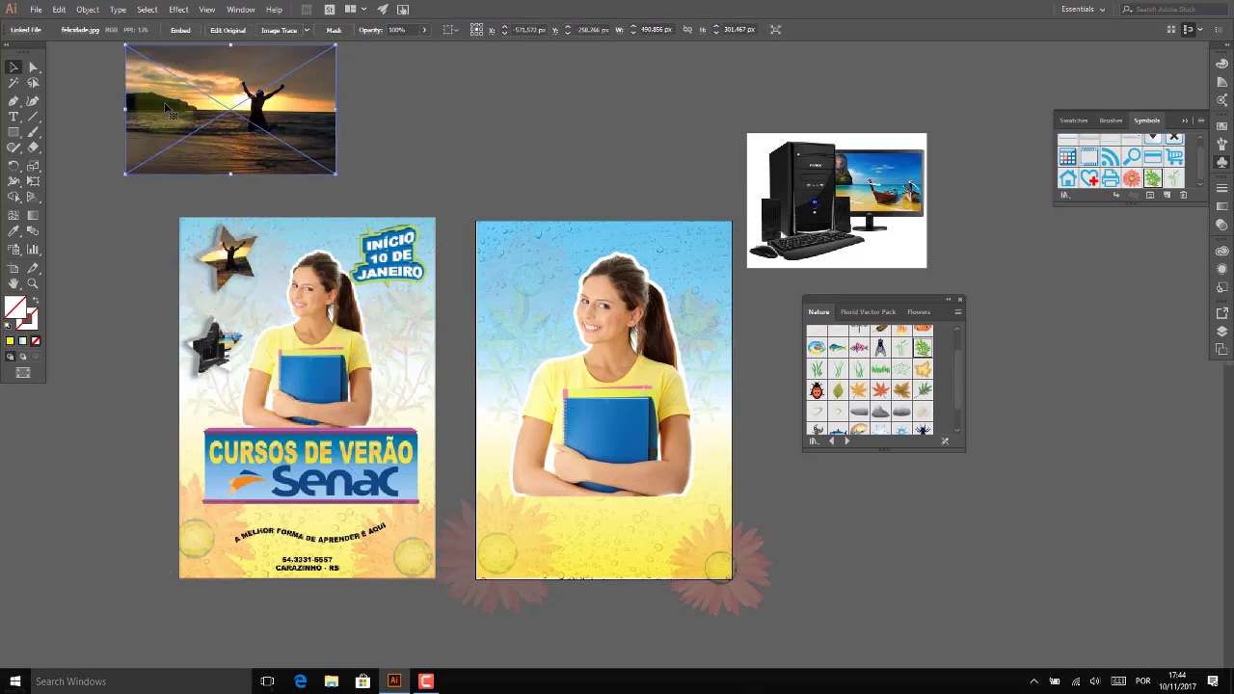
pyautogui.moveTo(166, 109); pyautogui.dragTo(397, 260)
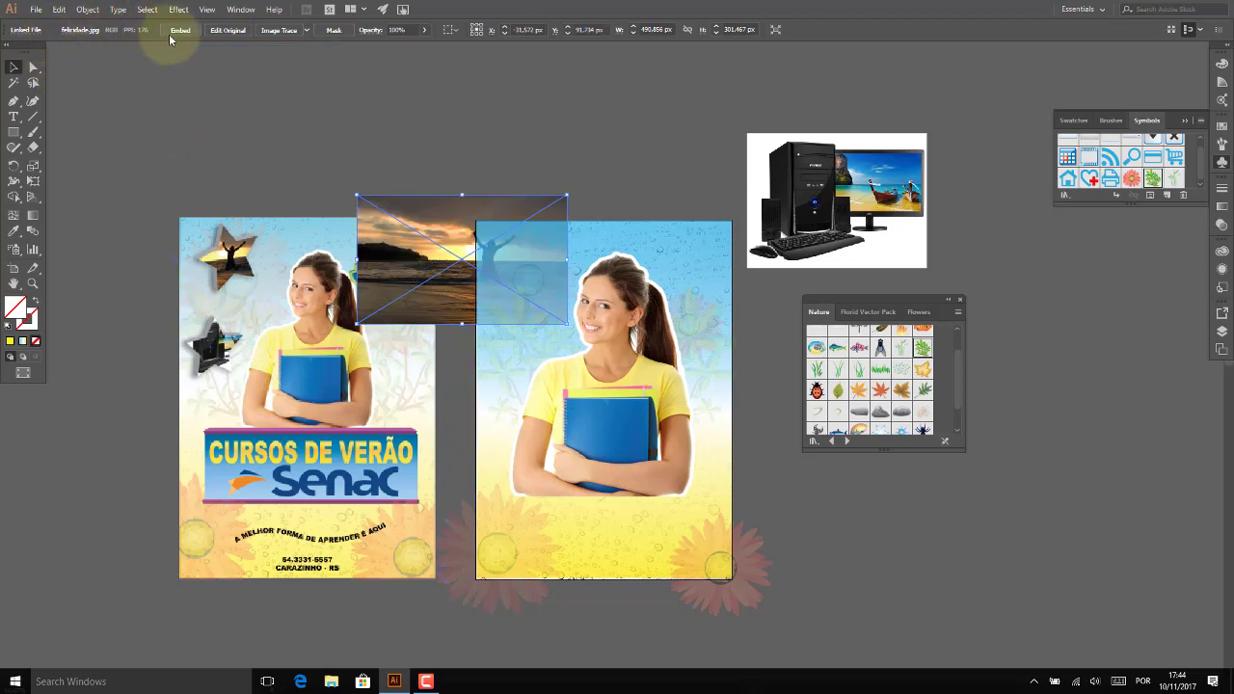
pyautogui.click(179, 30)
pyautogui.rightClick(428, 232)
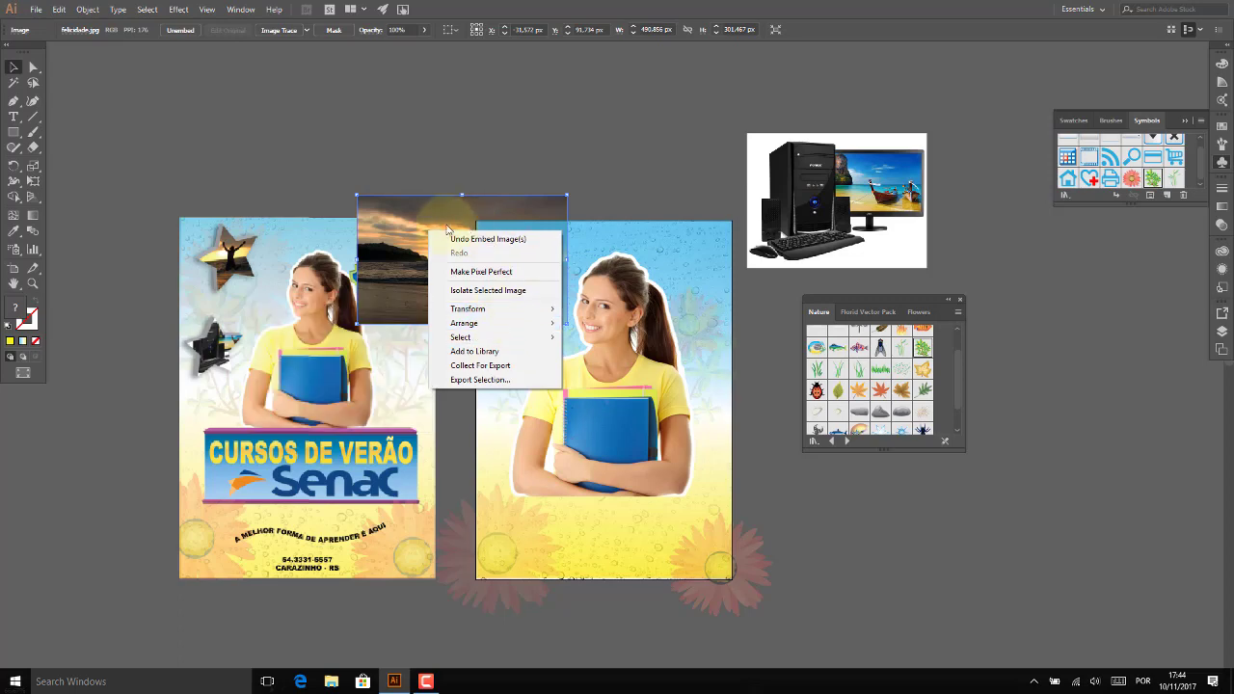
pyautogui.moveTo(465, 323)
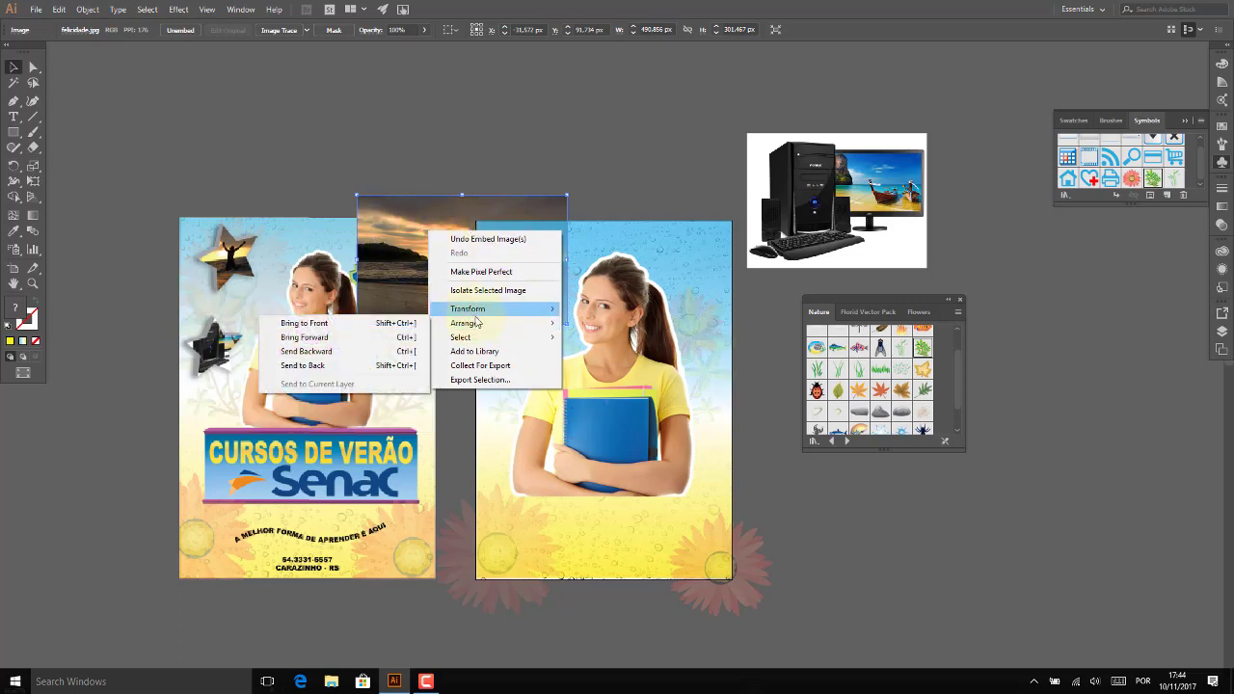
pyautogui.click(304, 323)
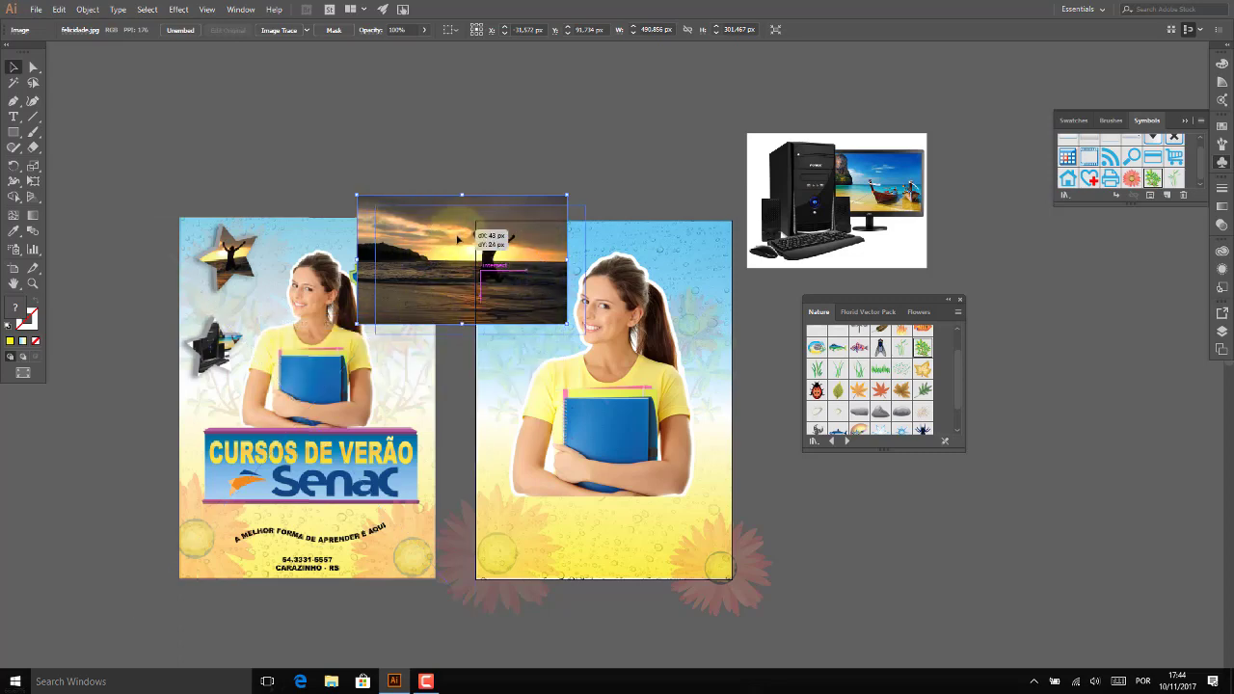
# Scale the sunset photo down to 321 × 197 px at the second artboard's top-left edge.
pyautogui.moveTo(431, 221); pyautogui.dragTo(467, 243)
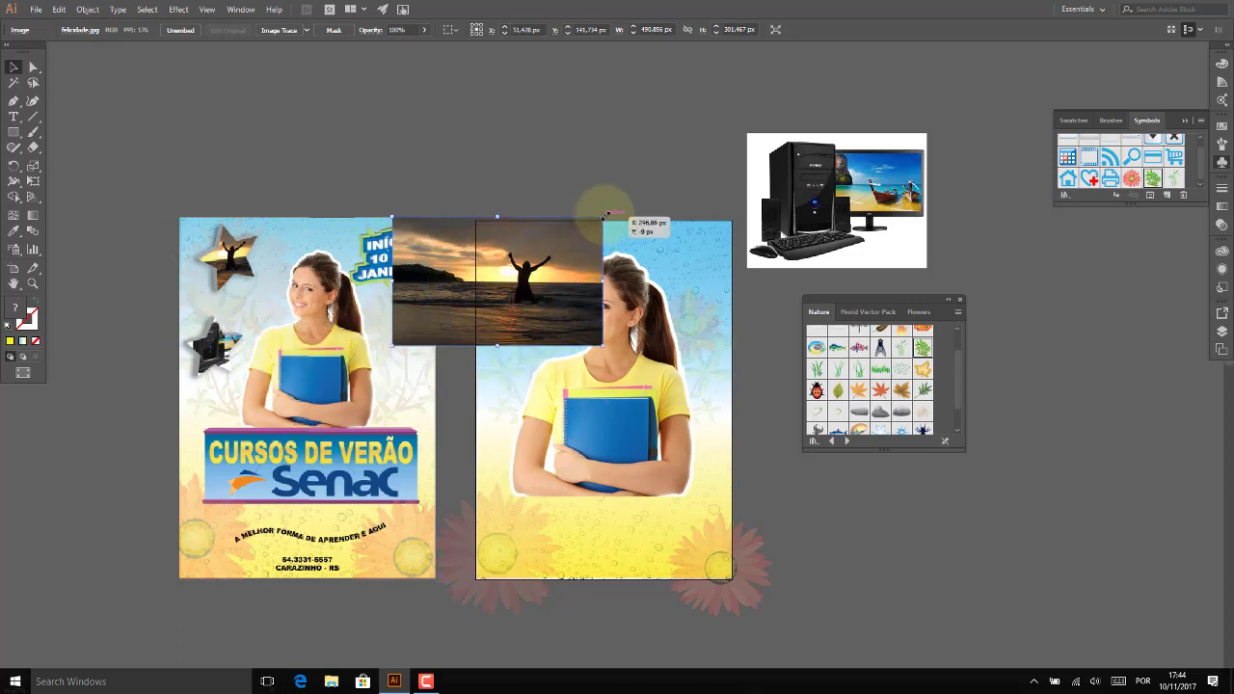
pyautogui.moveTo(605, 214); pyautogui.dragTo(529, 261)
pyautogui.moveTo(453, 289); pyautogui.dragTo(485, 275)
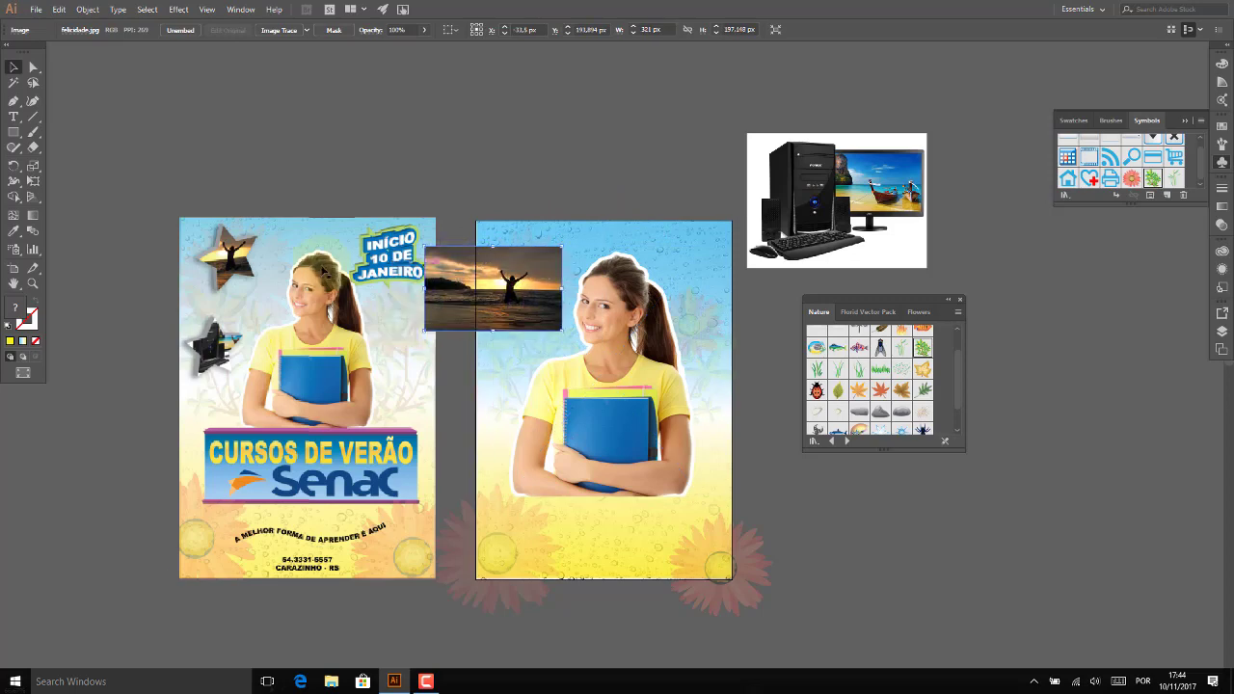
pyautogui.moveTo(13, 137); pyautogui.dragTo(69, 193)
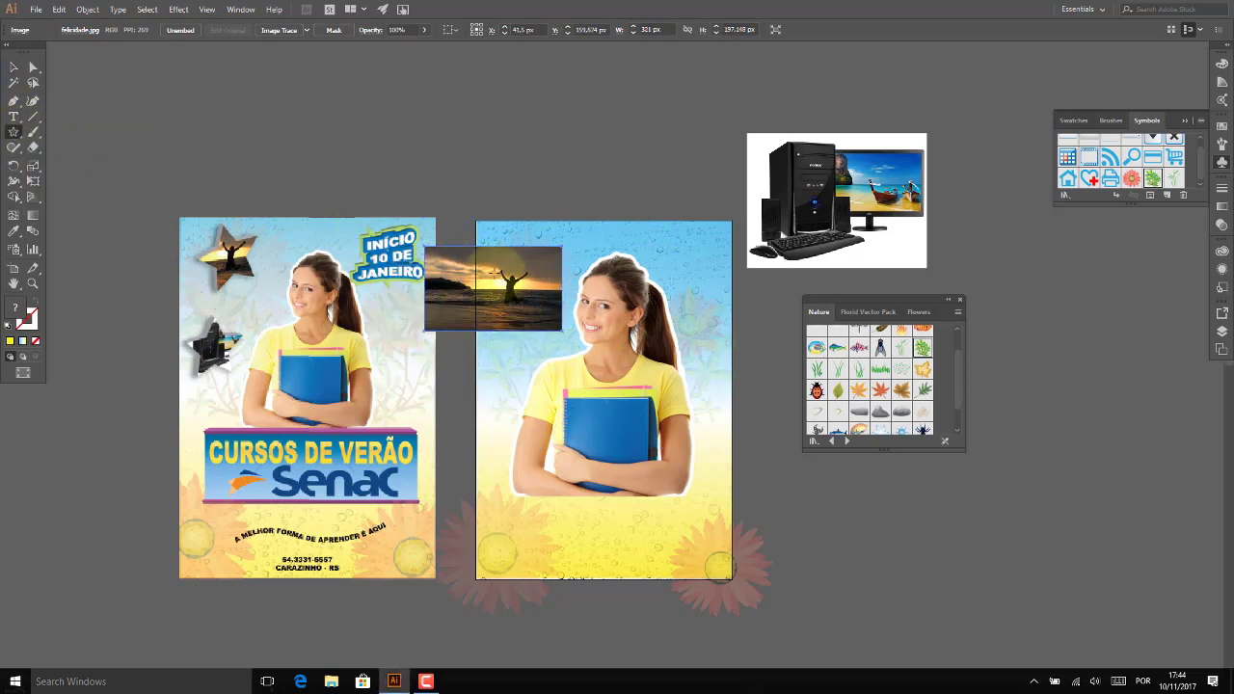
# Draw a star over the sunset photo and position it over the figure, undoing a pixel-grid snap.
pyautogui.moveTo(482, 252); pyautogui.dragTo(526, 302)
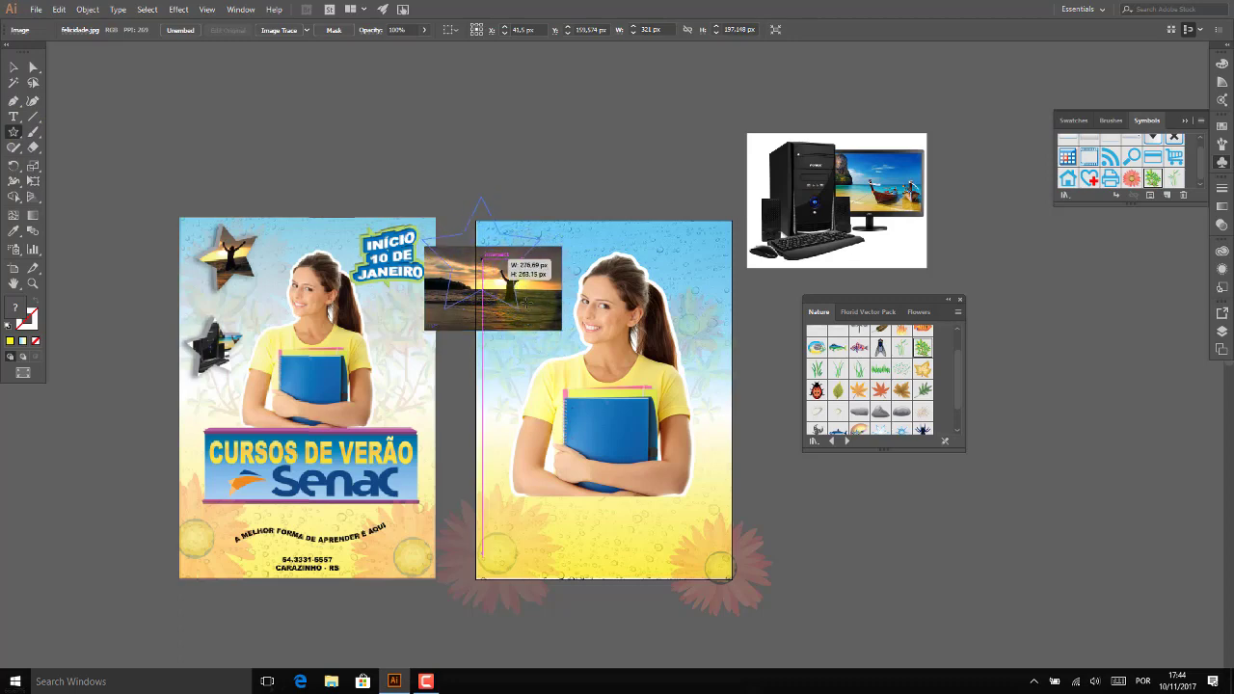
pyautogui.click(13, 66)
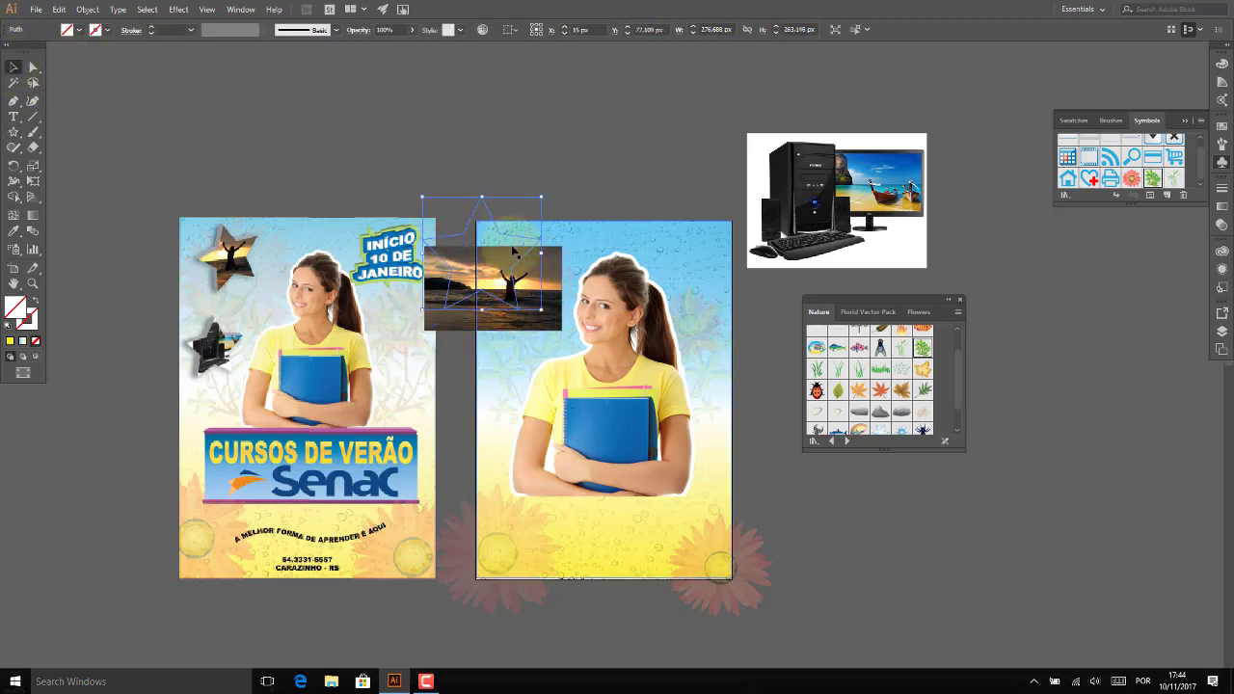
pyautogui.moveTo(540, 197)
pyautogui.mouseDown()
pyautogui.moveTo(556, 224)
pyautogui.moveTo(502, 306)
pyautogui.moveTo(538, 294)
pyautogui.mouseUp()
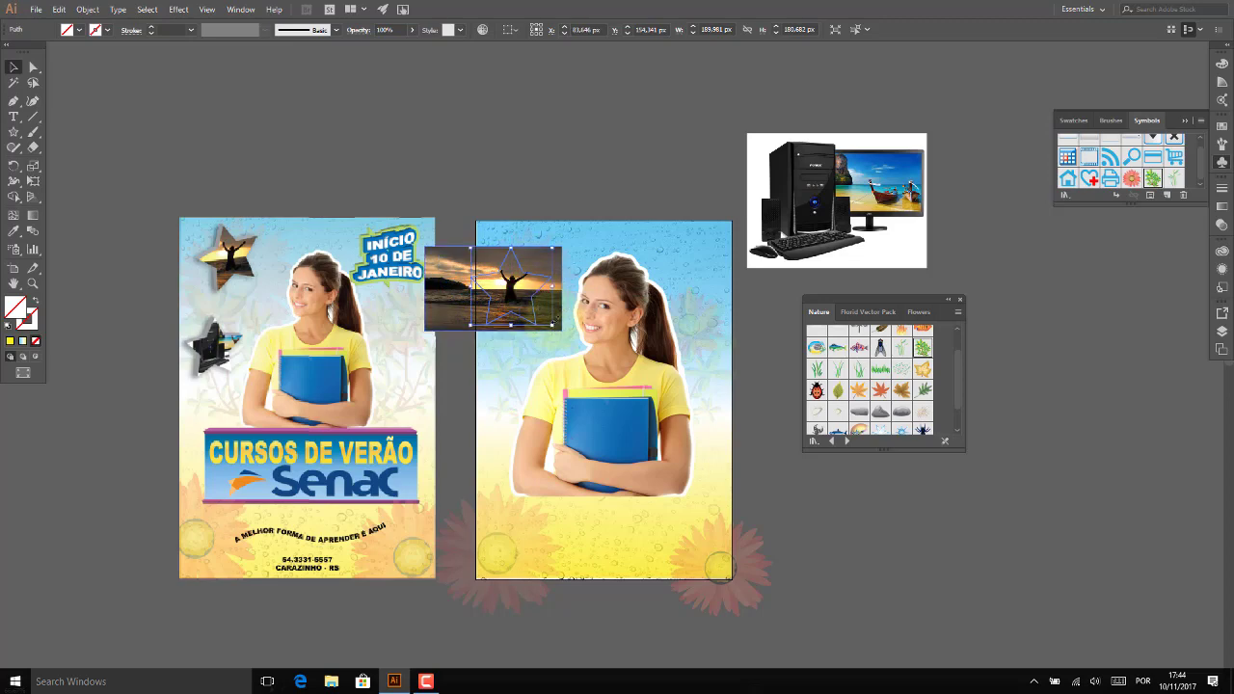
pyautogui.keyDown('shift'); pyautogui.click(444, 306); pyautogui.keyUp('shift')
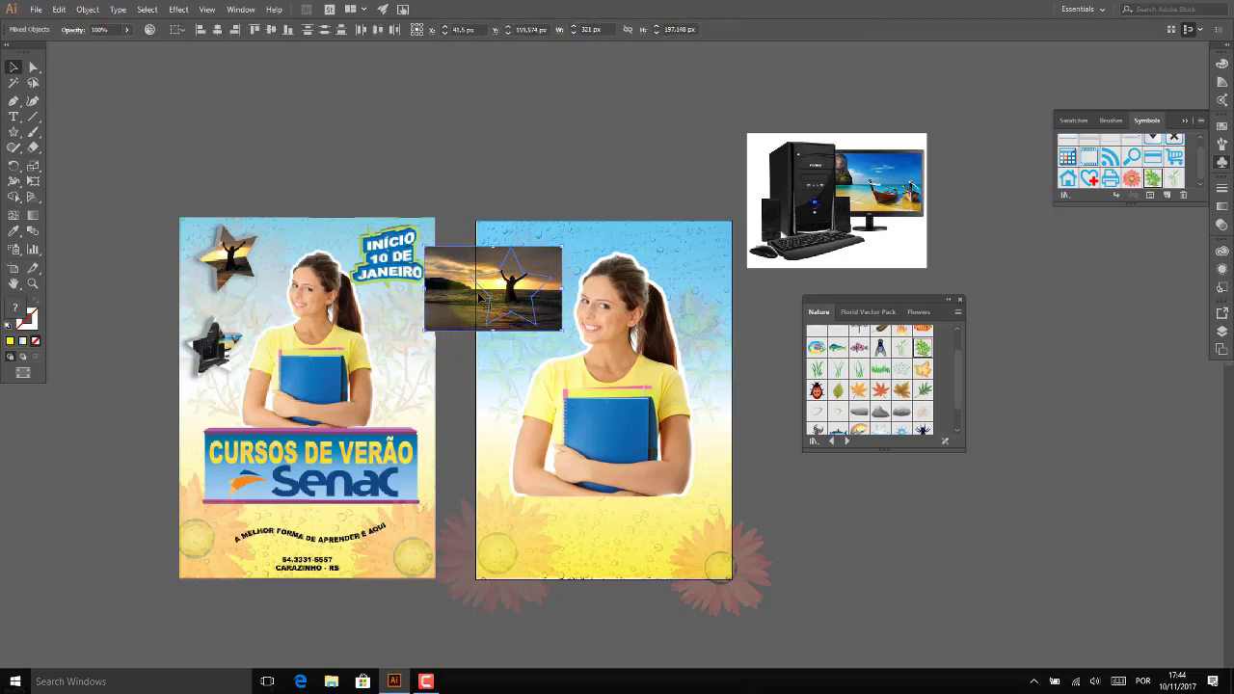
pyautogui.rightClick(482, 290)
pyautogui.click(528, 330)
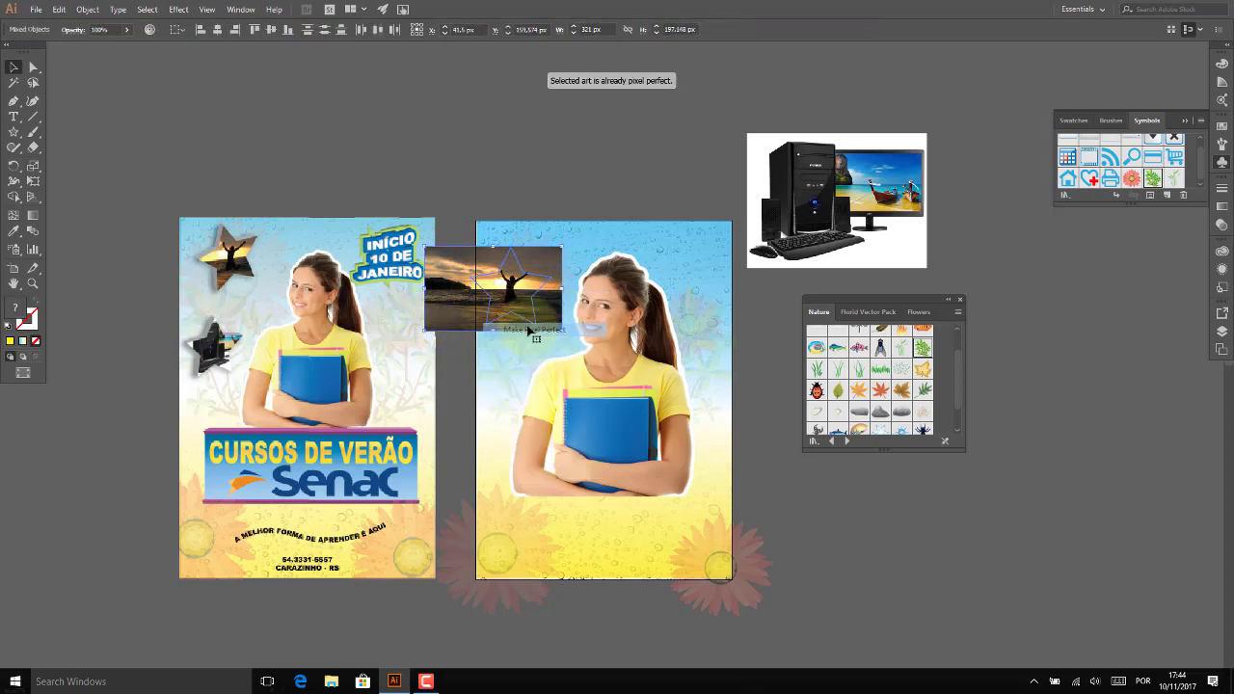
pyautogui.hotkey('ctrl', 'z')
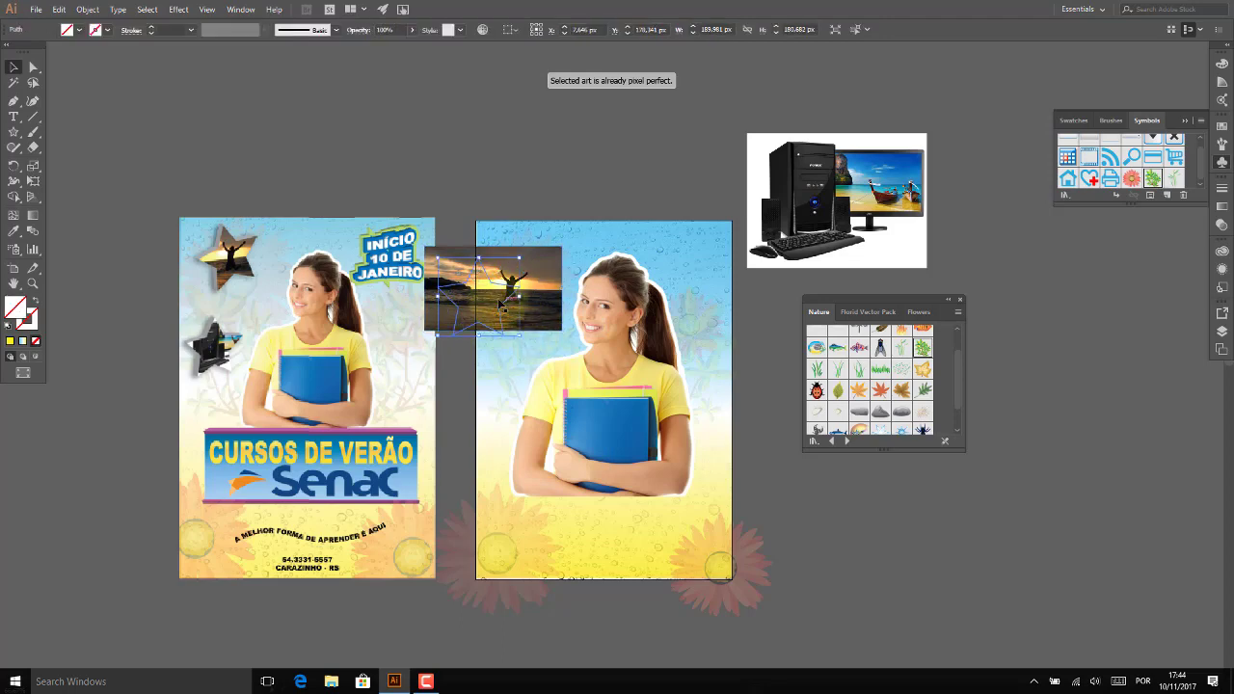
# Clip the sunset photo to the star and move it to the second poster's top-left.
pyautogui.moveTo(494, 286); pyautogui.dragTo(574, 286)
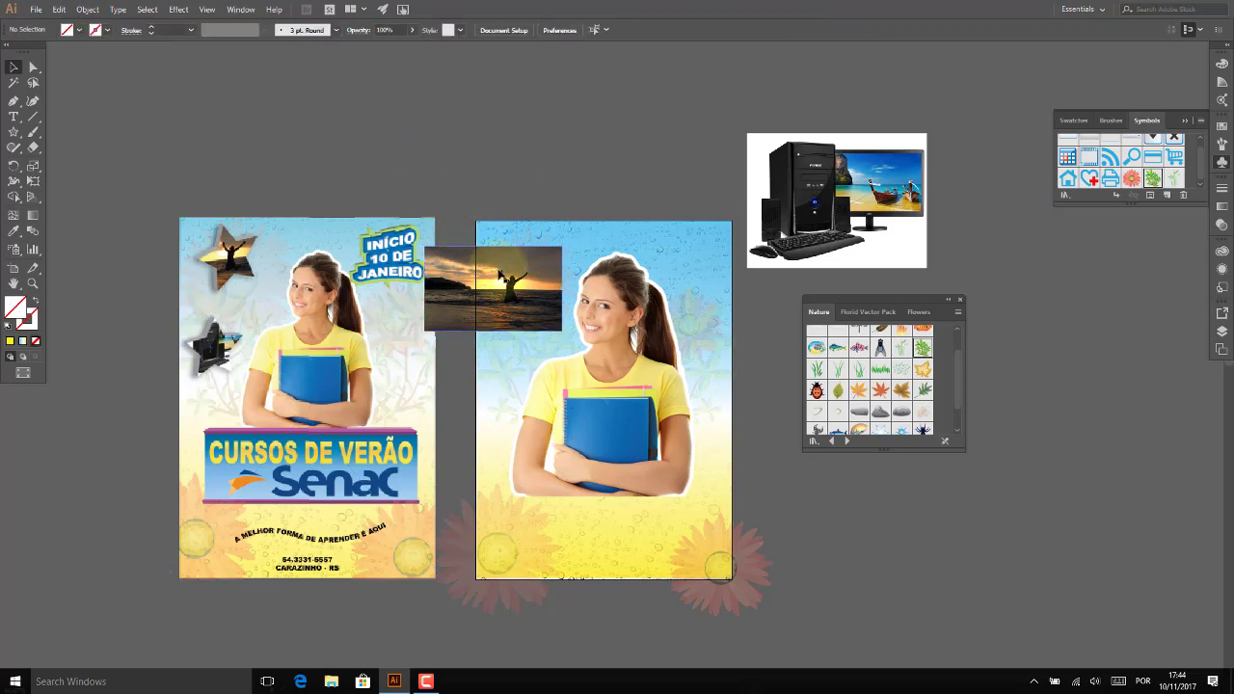
pyautogui.keyDown('shift'); pyautogui.click(456, 309); pyautogui.keyUp('shift')
pyautogui.rightClick(456, 308)
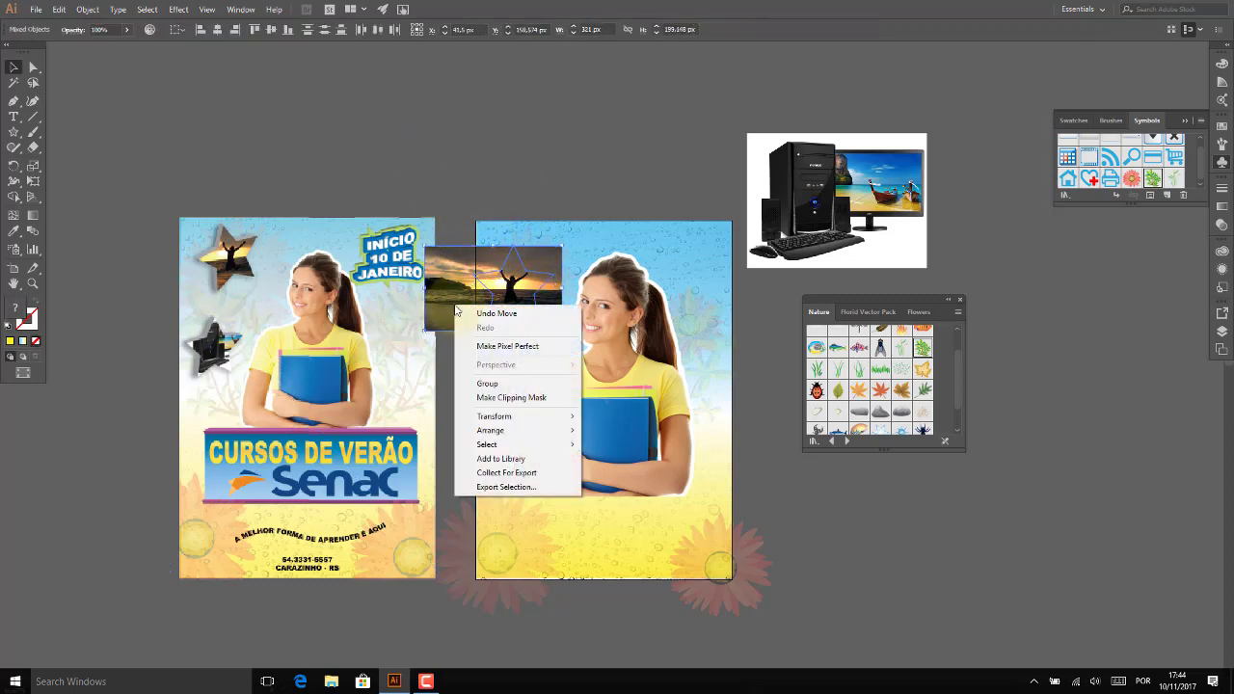
pyautogui.click(514, 398)
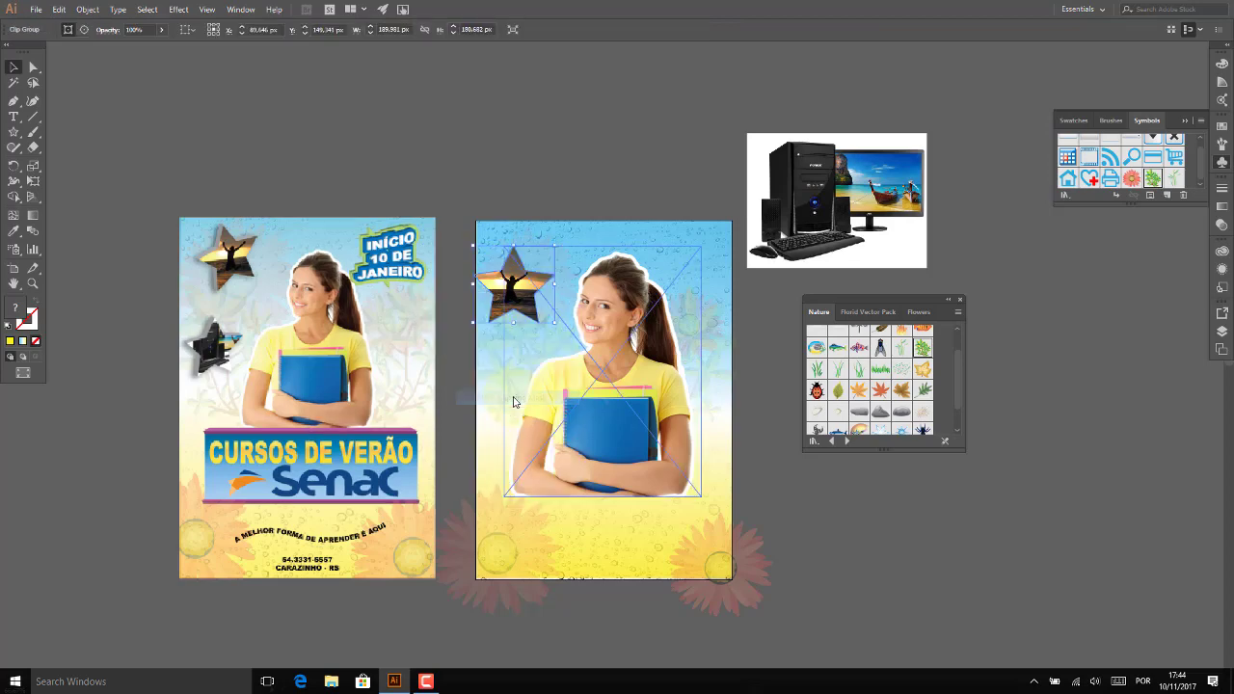
pyautogui.click(396, 170)
pyautogui.click(521, 287)
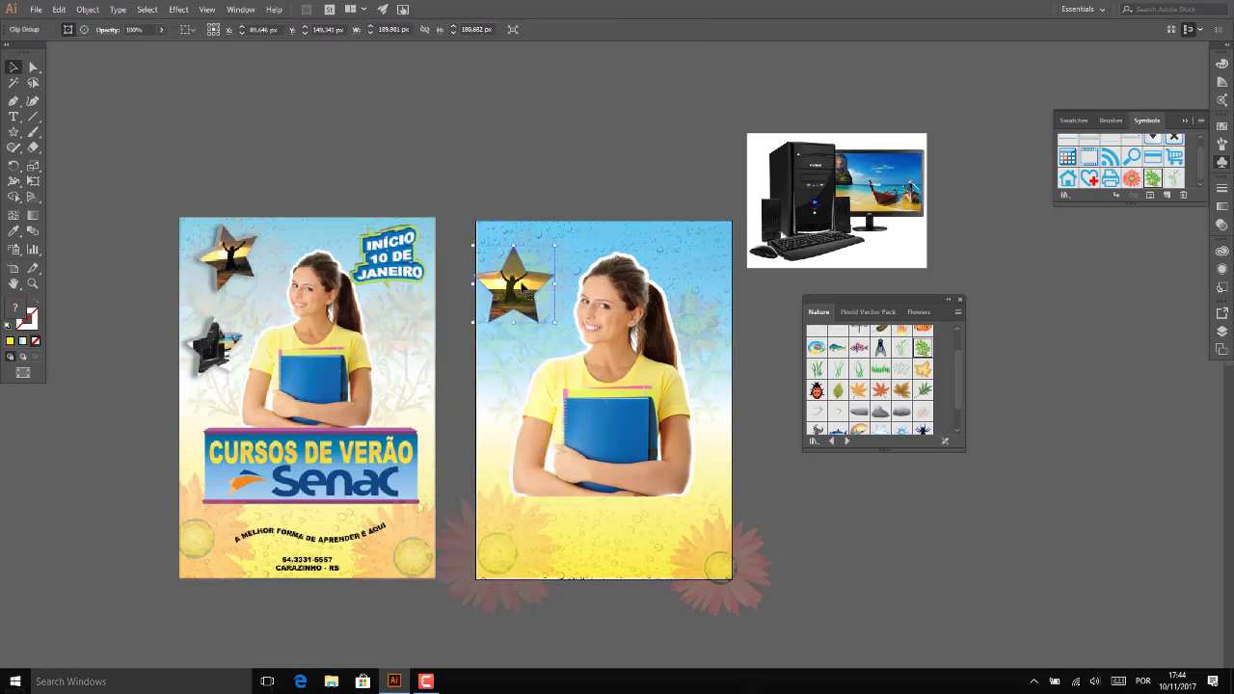
pyautogui.moveTo(551, 276); pyautogui.dragTo(566, 276)
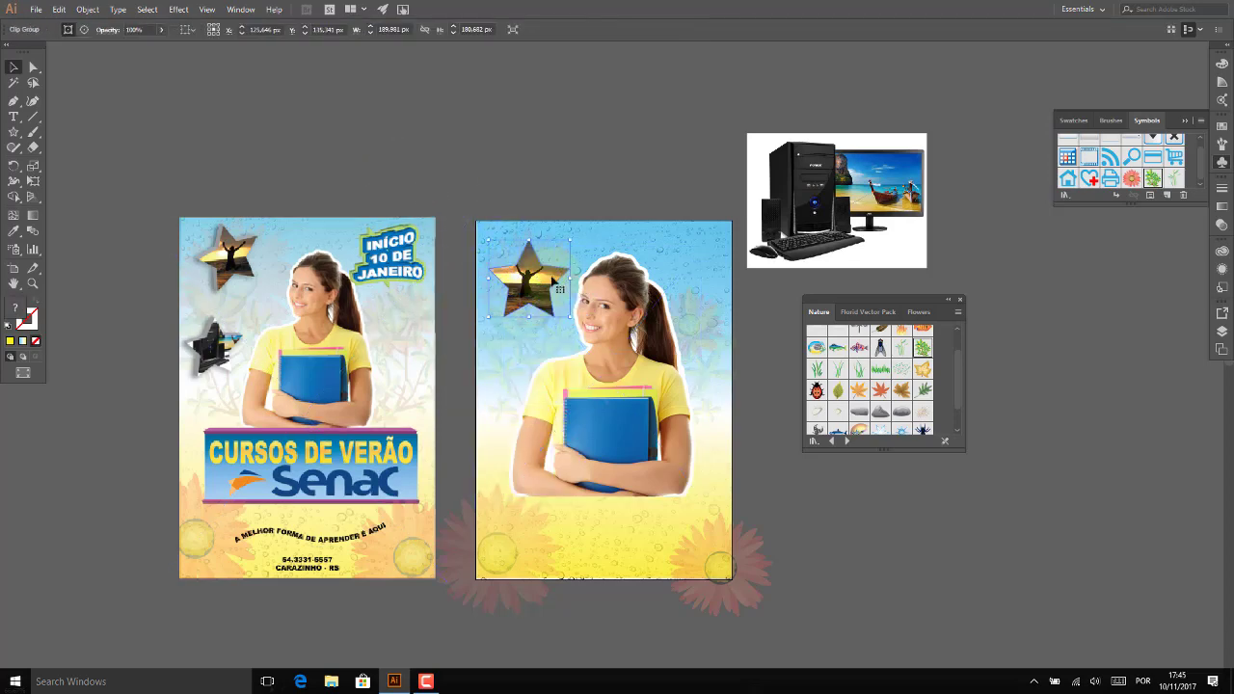
pyautogui.click(176, 10)
pyautogui.moveTo(237, 82)
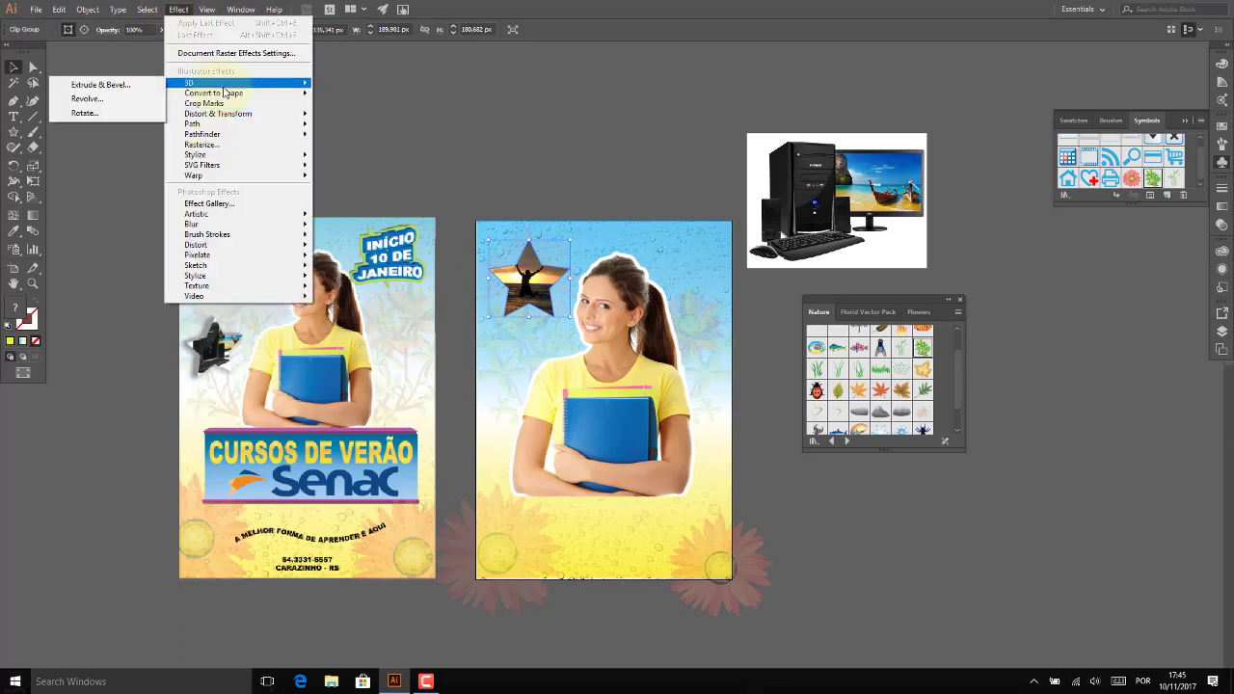
# Give the star photo a 3D Extrude & Bevel rotated to −4°, −30°, 4°.
pyautogui.click(153, 87)
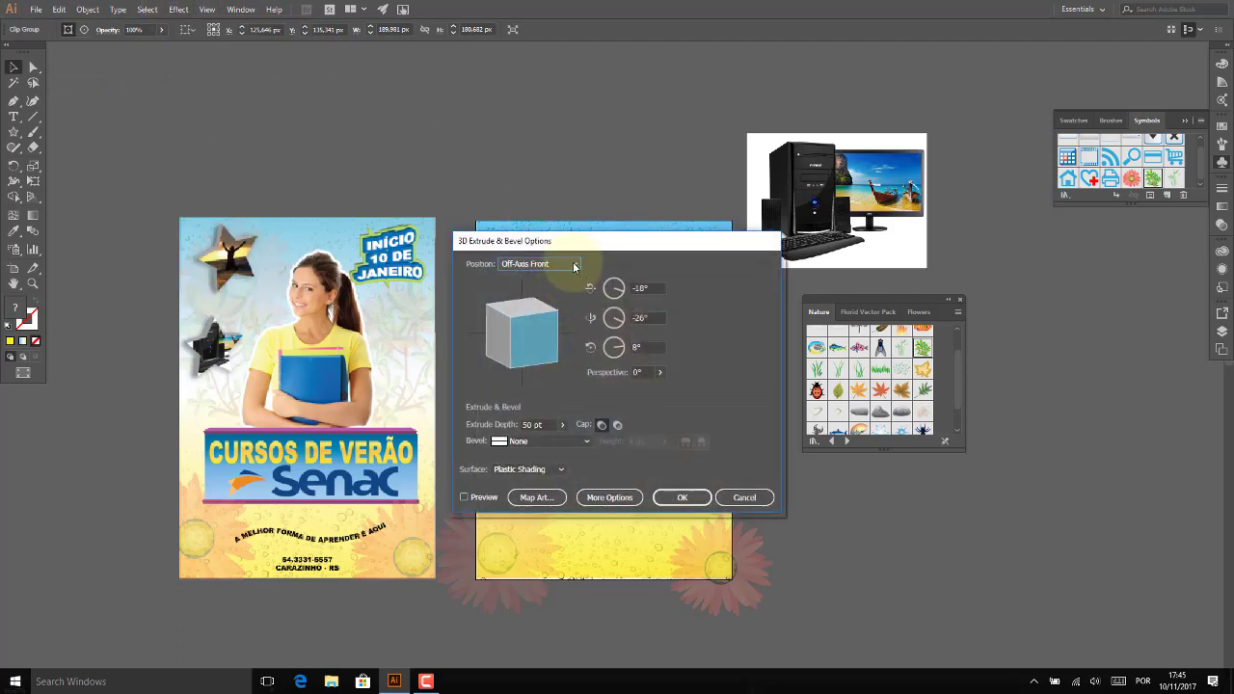
pyautogui.moveTo(737, 199); pyautogui.dragTo(777, 185)
pyautogui.click(655, 448)
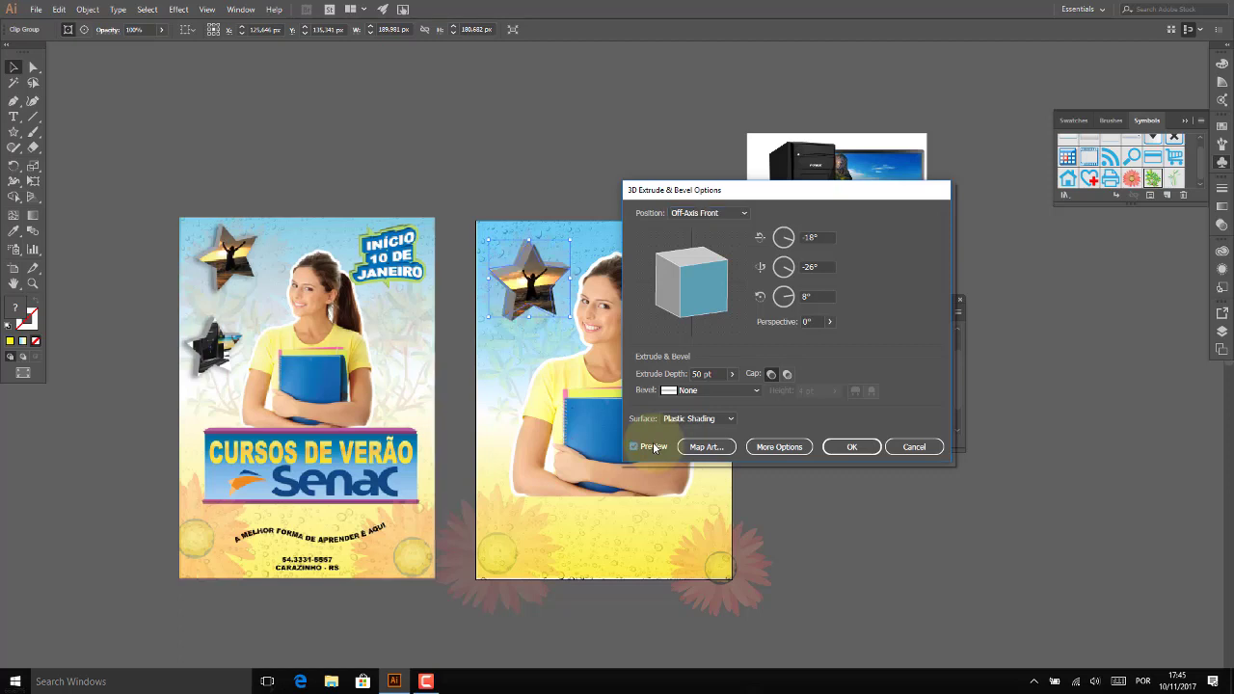
pyautogui.moveTo(691, 281); pyautogui.dragTo(703, 270)
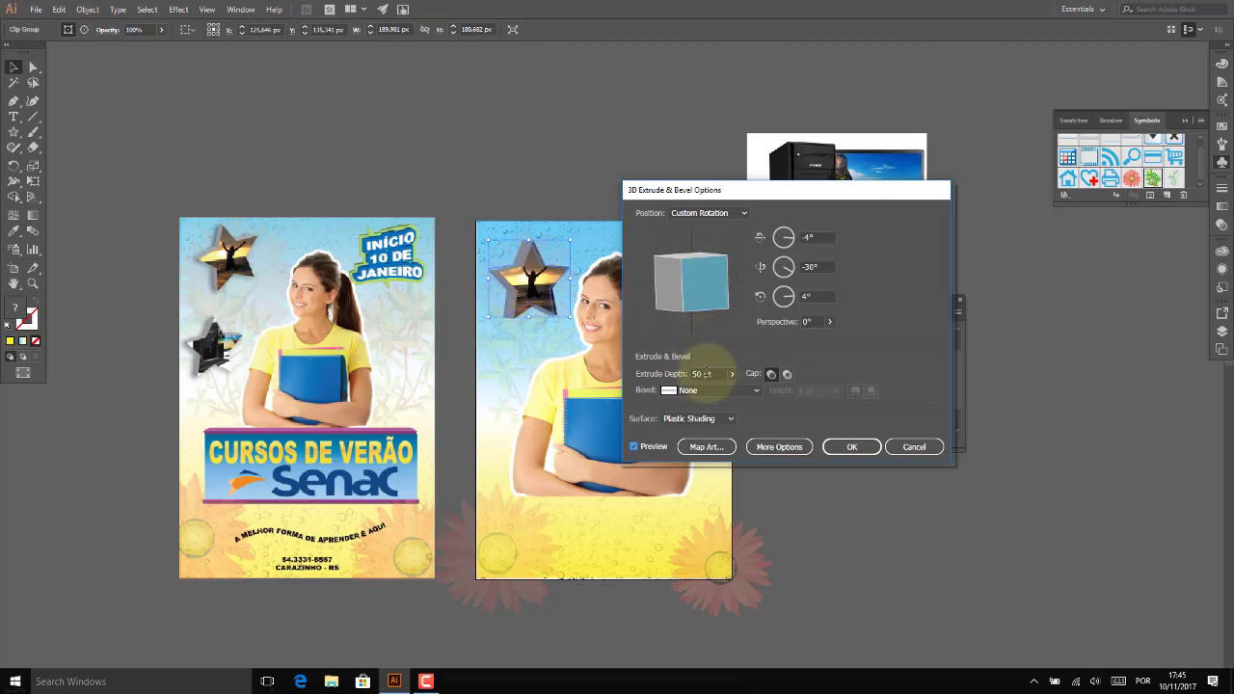
pyautogui.doubleClick(703, 373)
pyautogui.write('20')
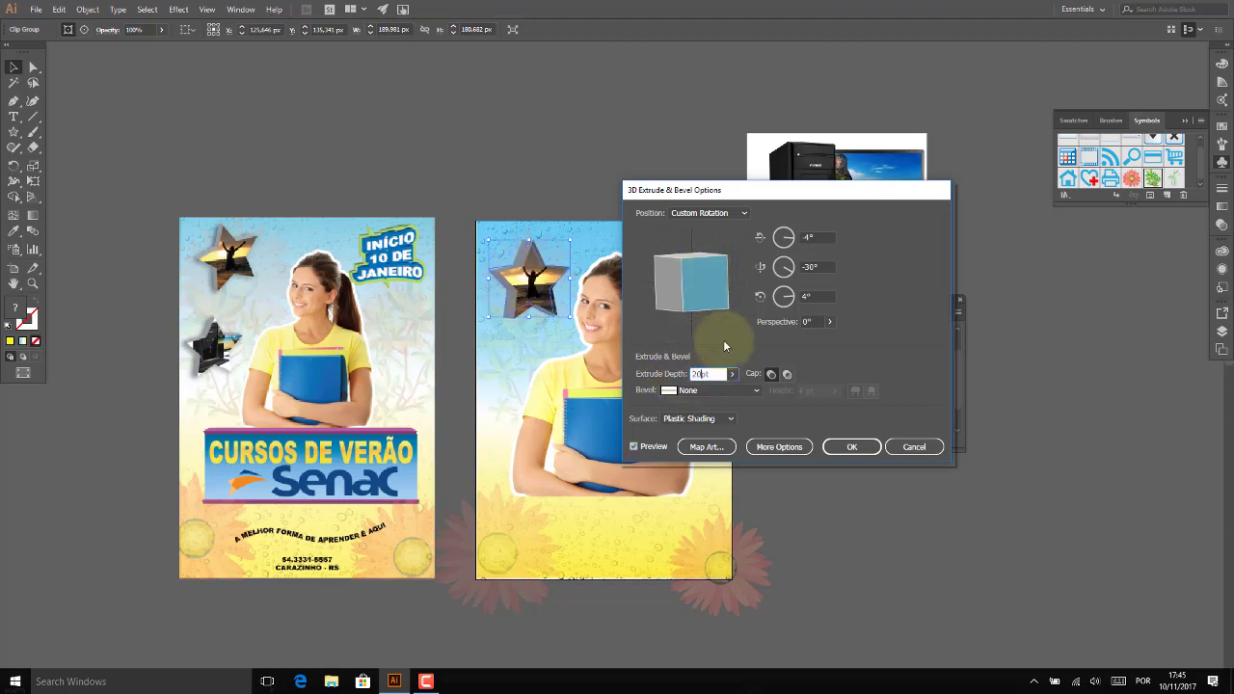
pyautogui.click(852, 447)
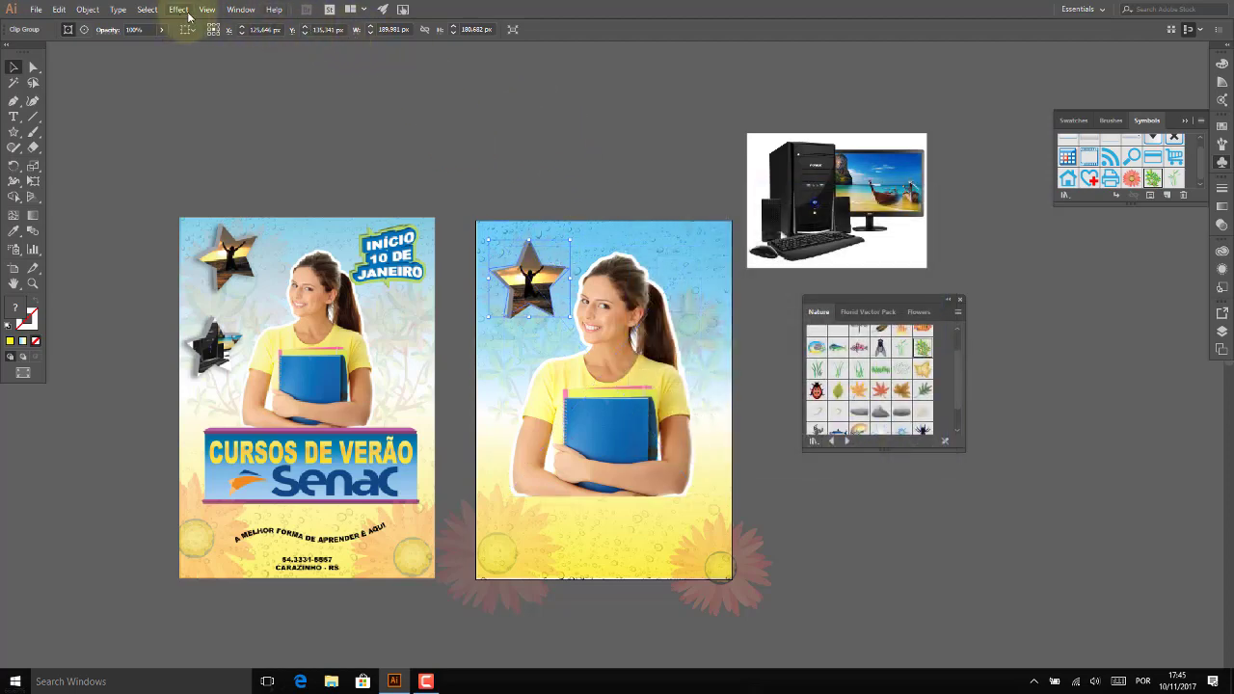
# Close the Nature library and raise the star's 3D extrude depth above 20 pt.
pyautogui.click(960, 304)
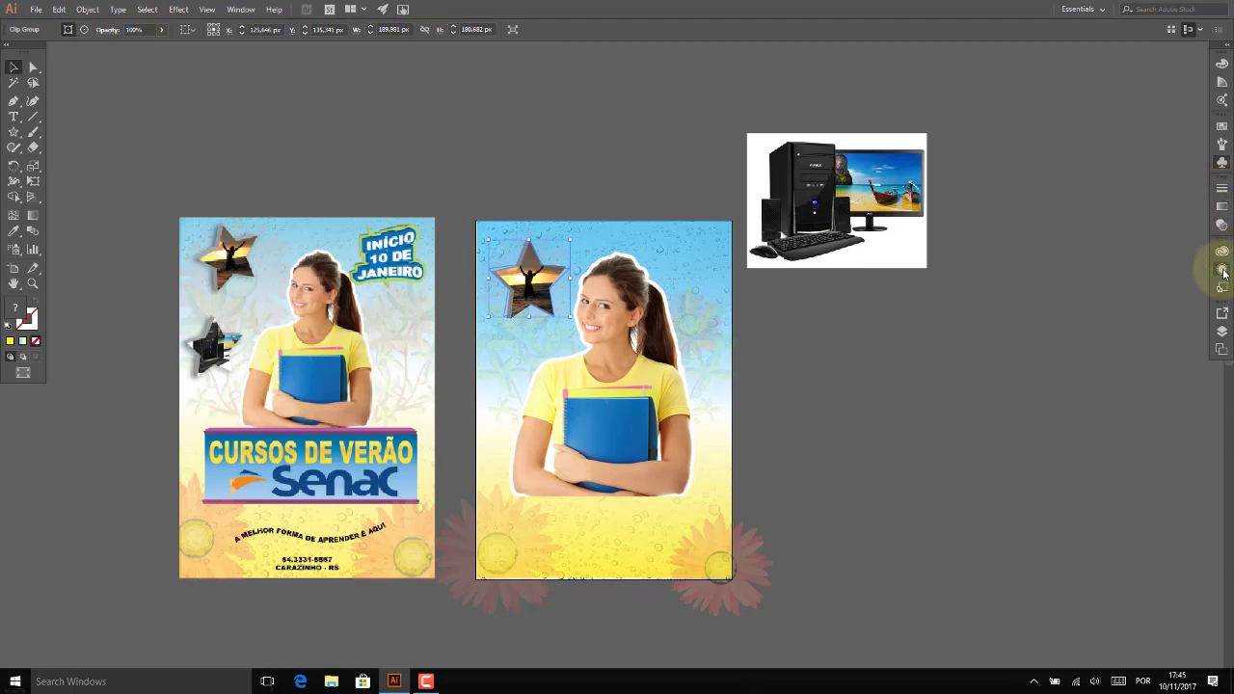
pyautogui.click(1222, 270)
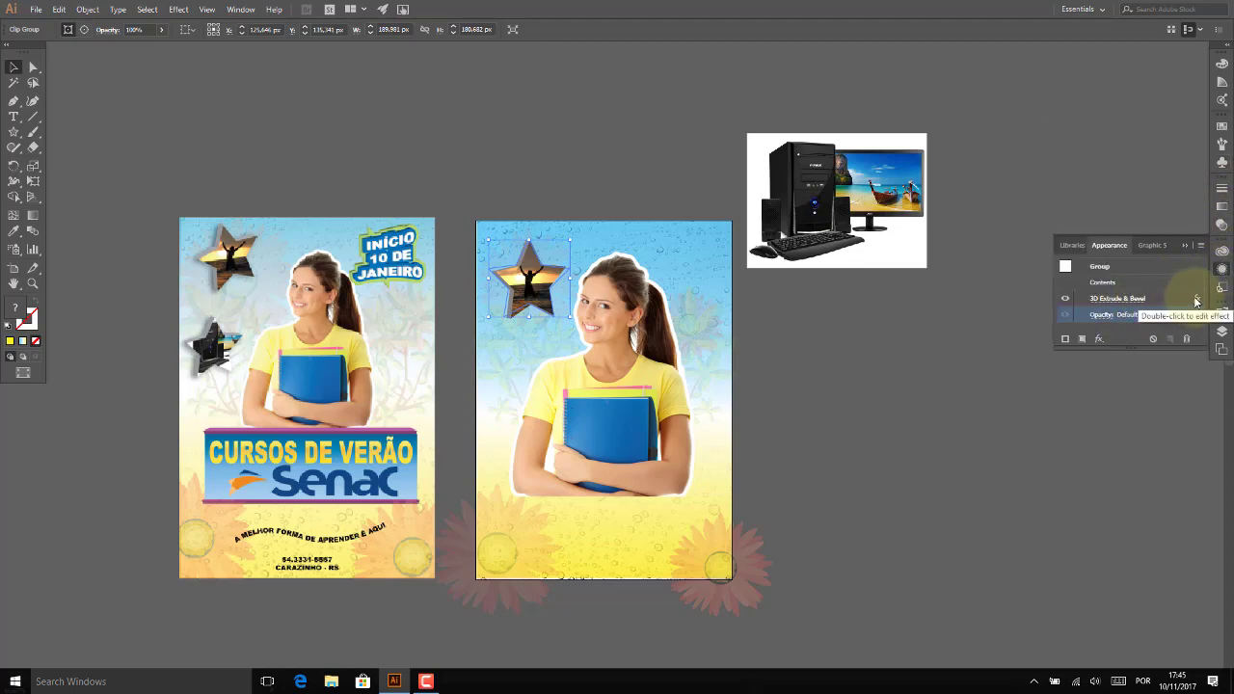
pyautogui.click(1131, 300)
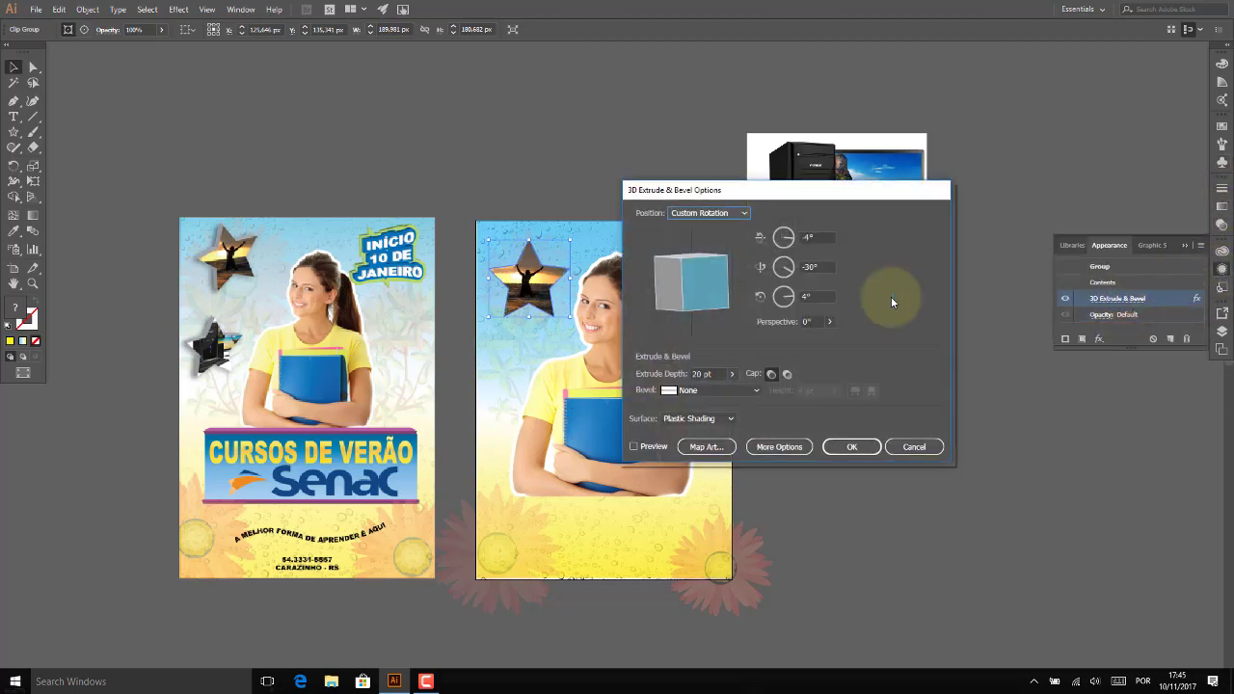
pyautogui.doubleClick(701, 374)
pyautogui.write('35')
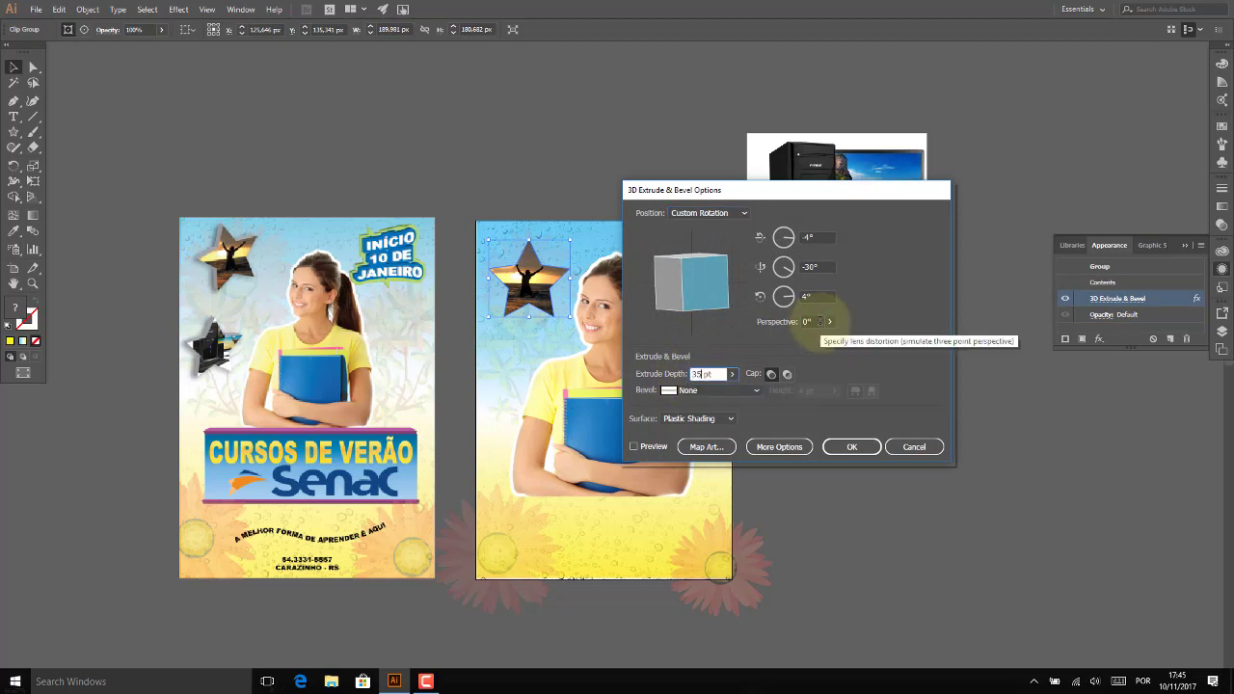
pyautogui.click(852, 447)
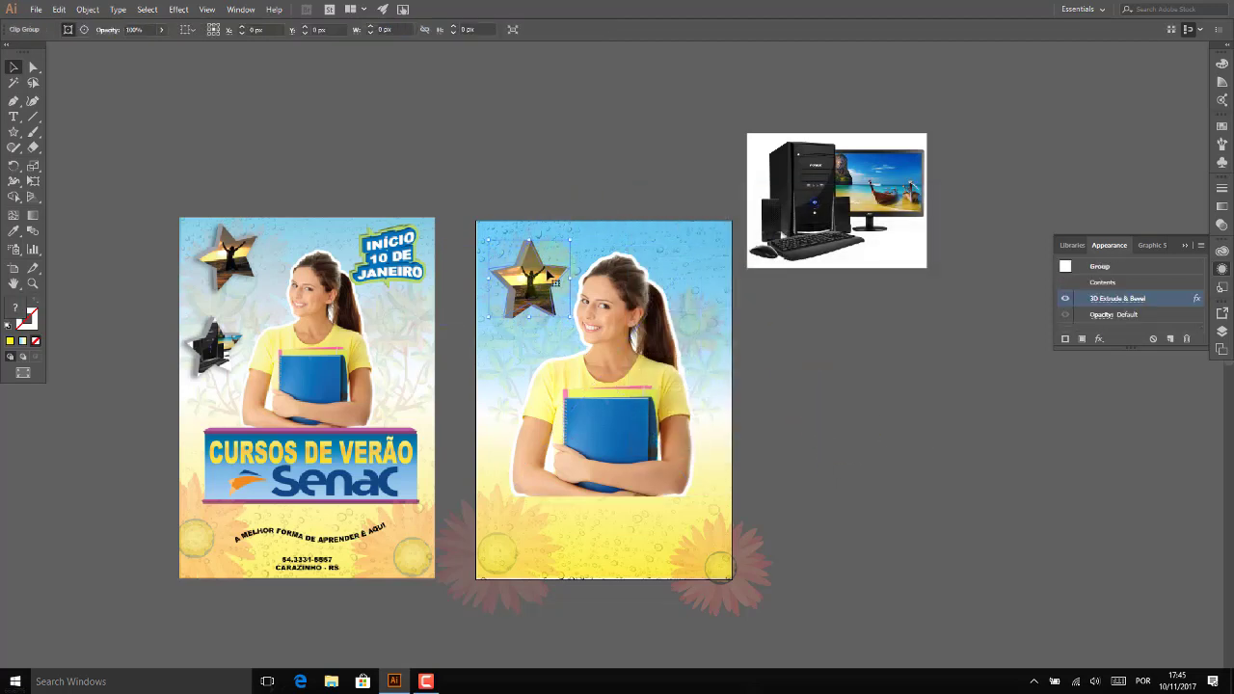
pyautogui.moveTo(538, 276); pyautogui.dragTo(531, 271)
# Shrink the computer photo to 164 × 122 px, bring it to front, and place it below the star.
pyautogui.click(302, 119)
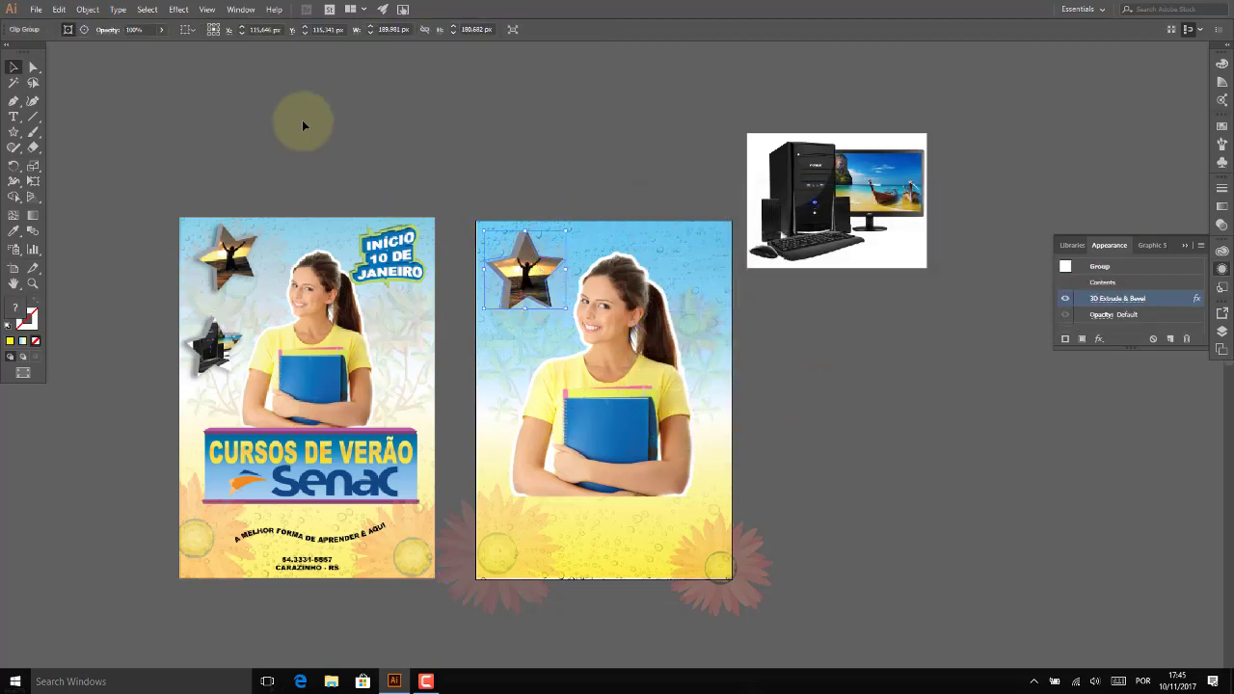
pyautogui.click(819, 174)
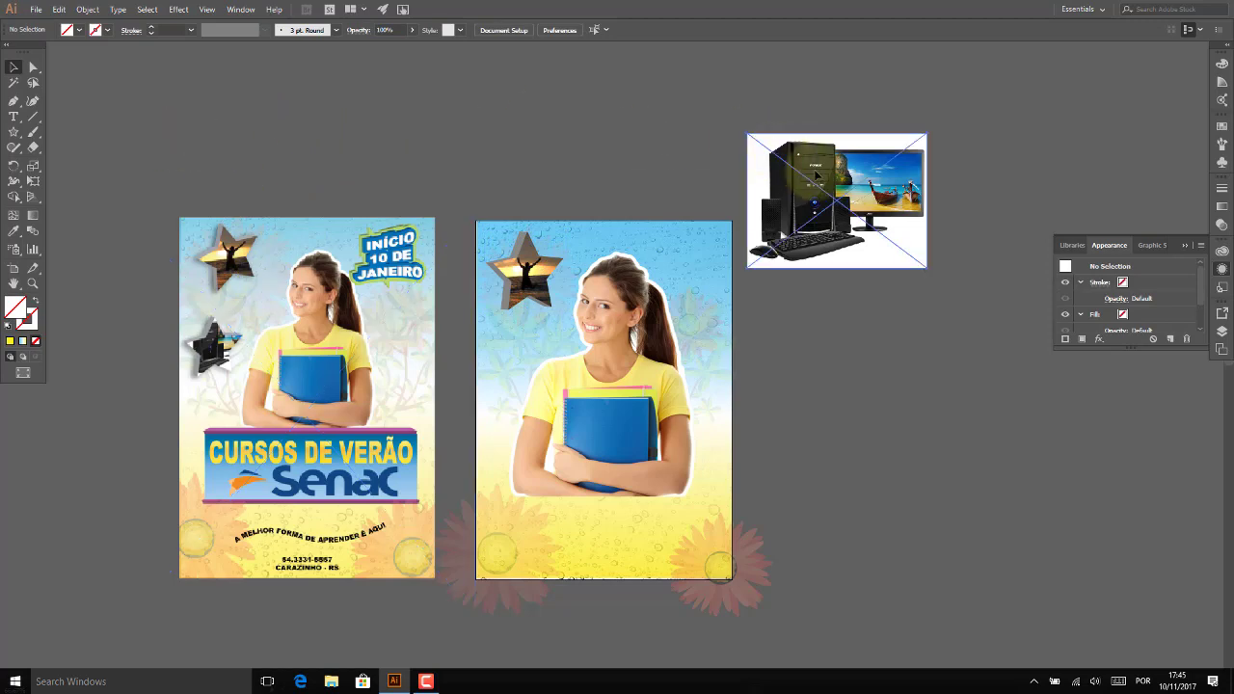
pyautogui.moveTo(850, 176); pyautogui.dragTo(566, 290)
pyautogui.moveTo(593, 311); pyautogui.dragTo(473, 395)
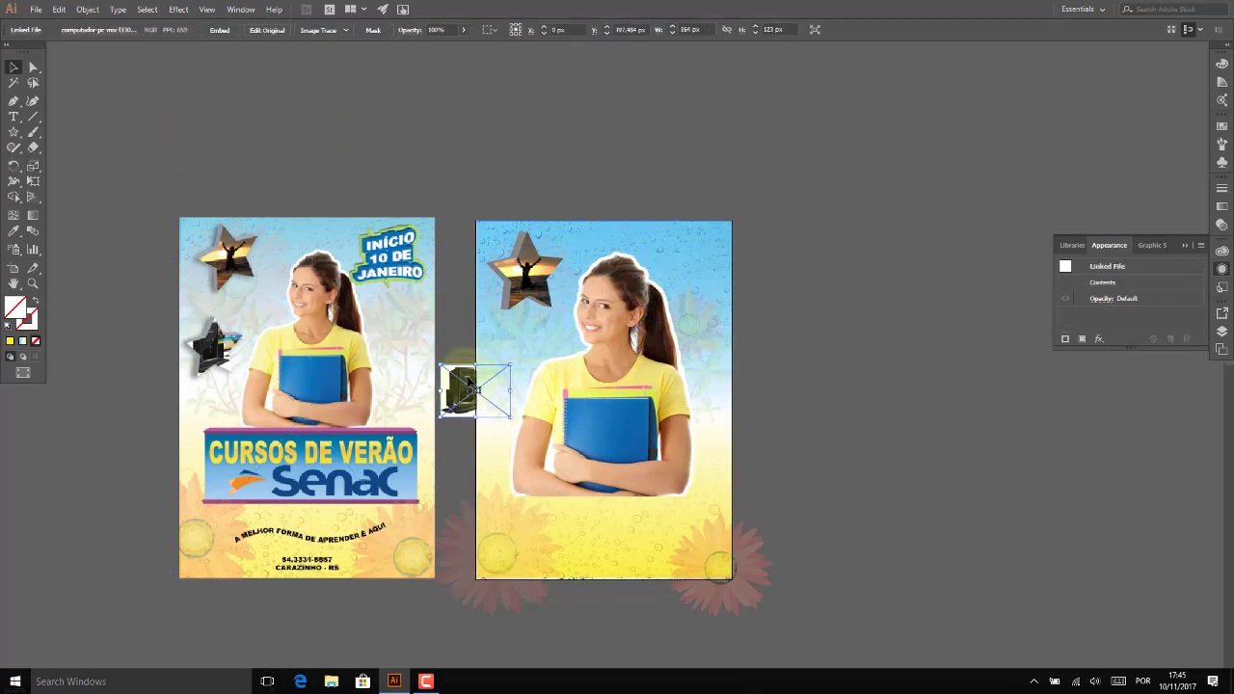
pyautogui.rightClick(469, 382)
pyautogui.moveTo(505, 469)
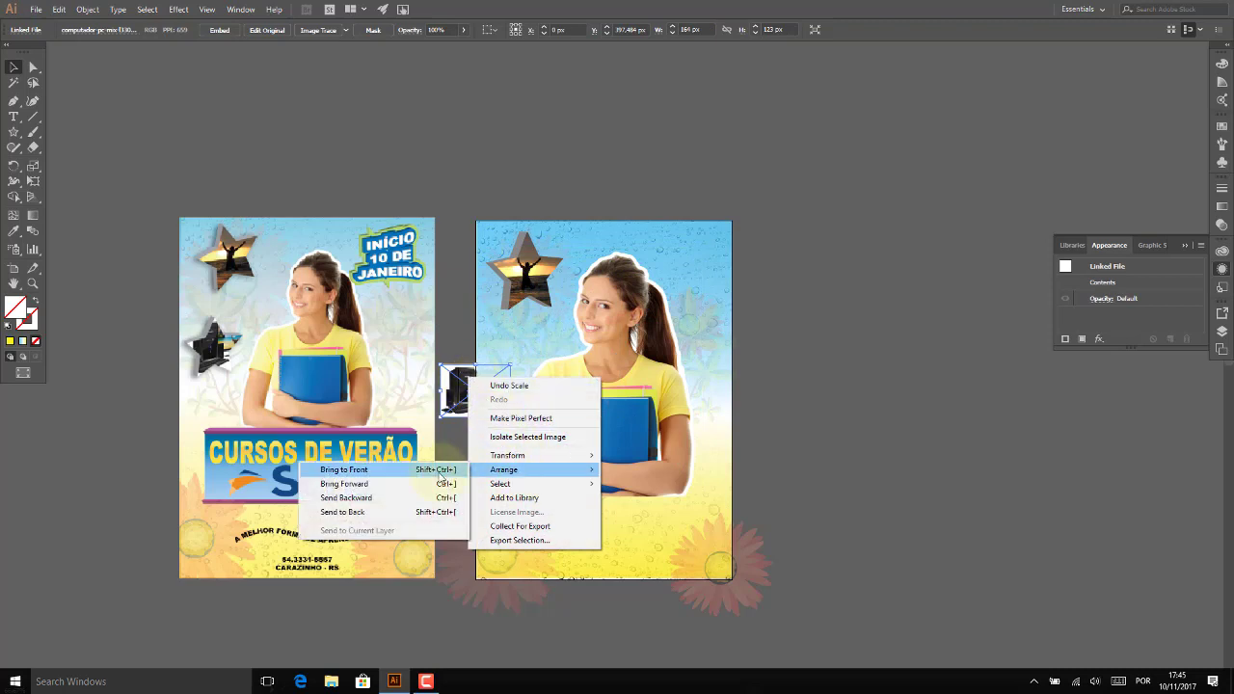
pyautogui.click(439, 471)
pyautogui.moveTo(455, 391); pyautogui.dragTo(505, 356)
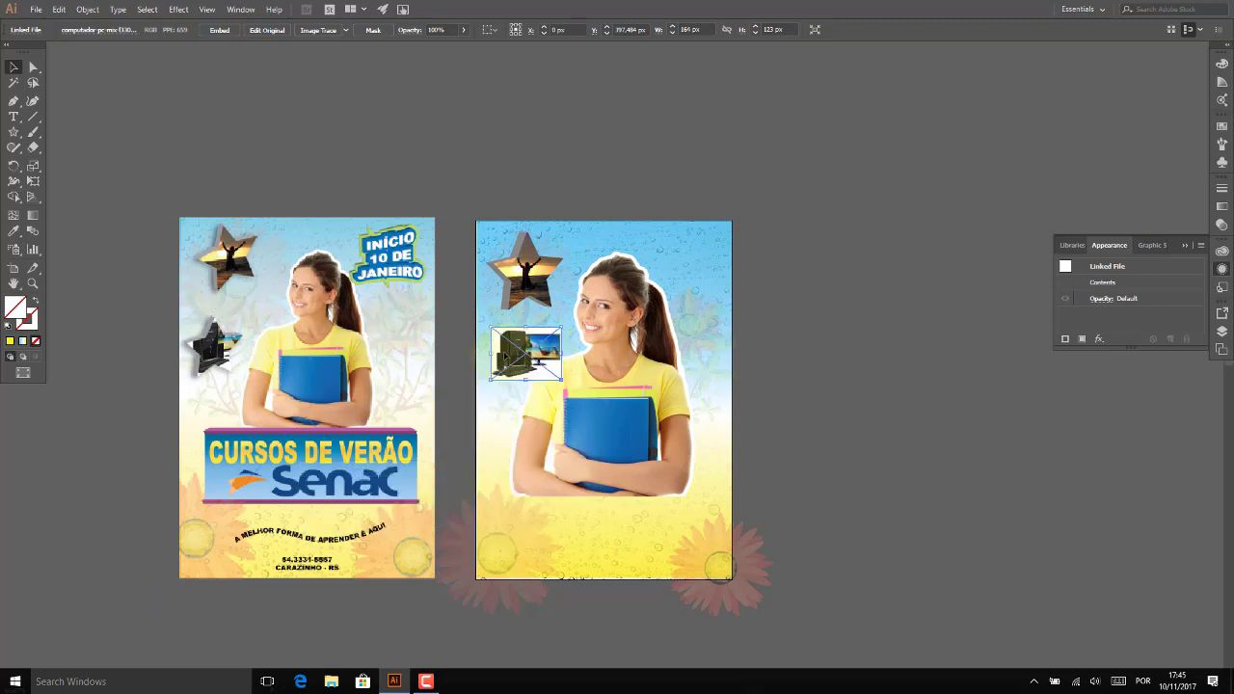
pyautogui.click(446, 337)
pyautogui.click(253, 160)
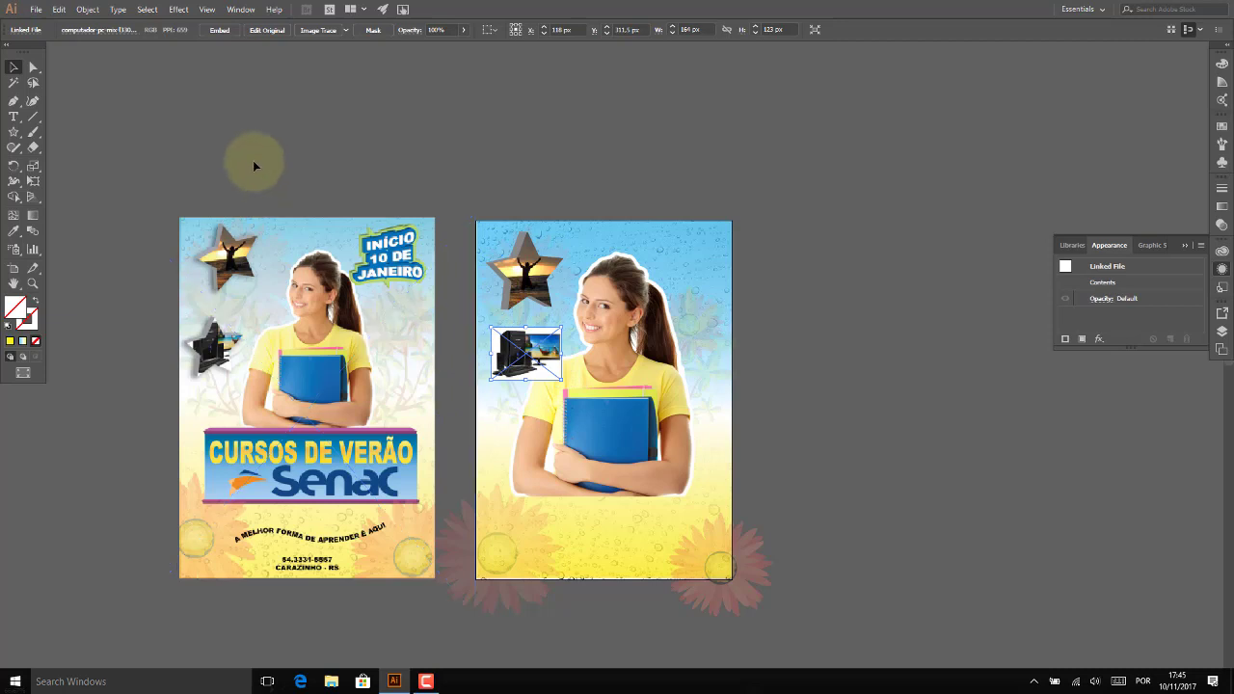
pyautogui.click(12, 134)
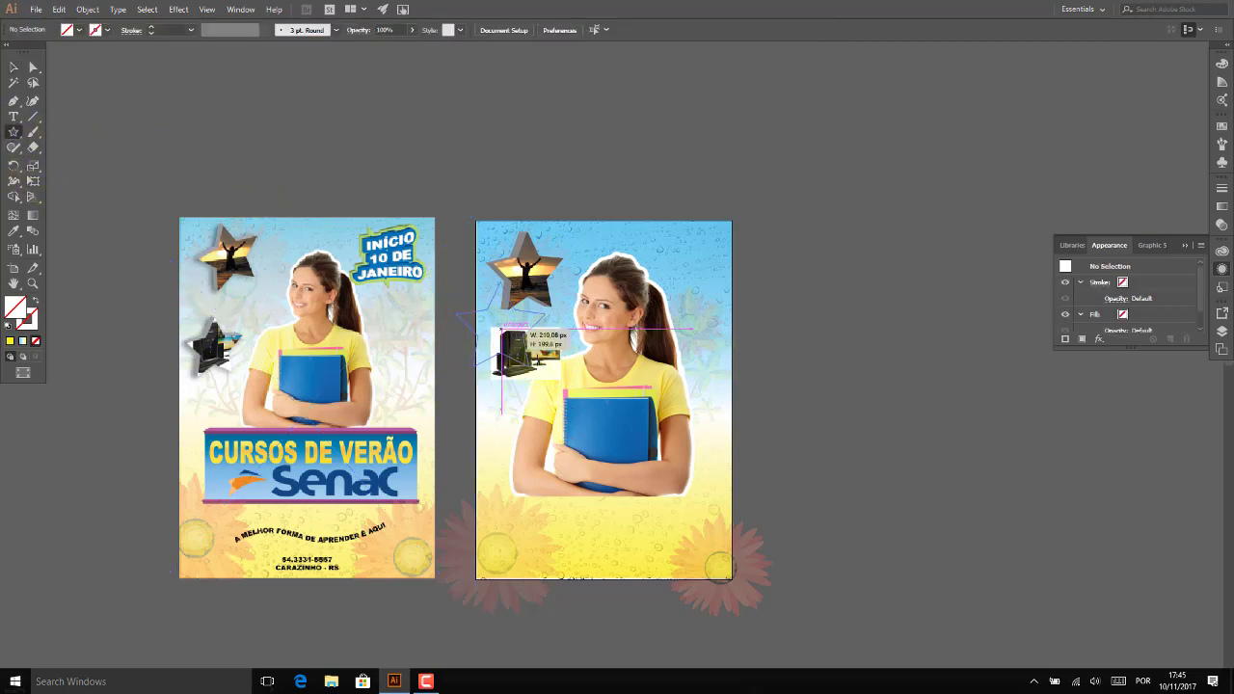
# Delete the faint flower from the second poster.
pyautogui.moveTo(501, 329); pyautogui.dragTo(523, 311)
pyautogui.click(13, 67)
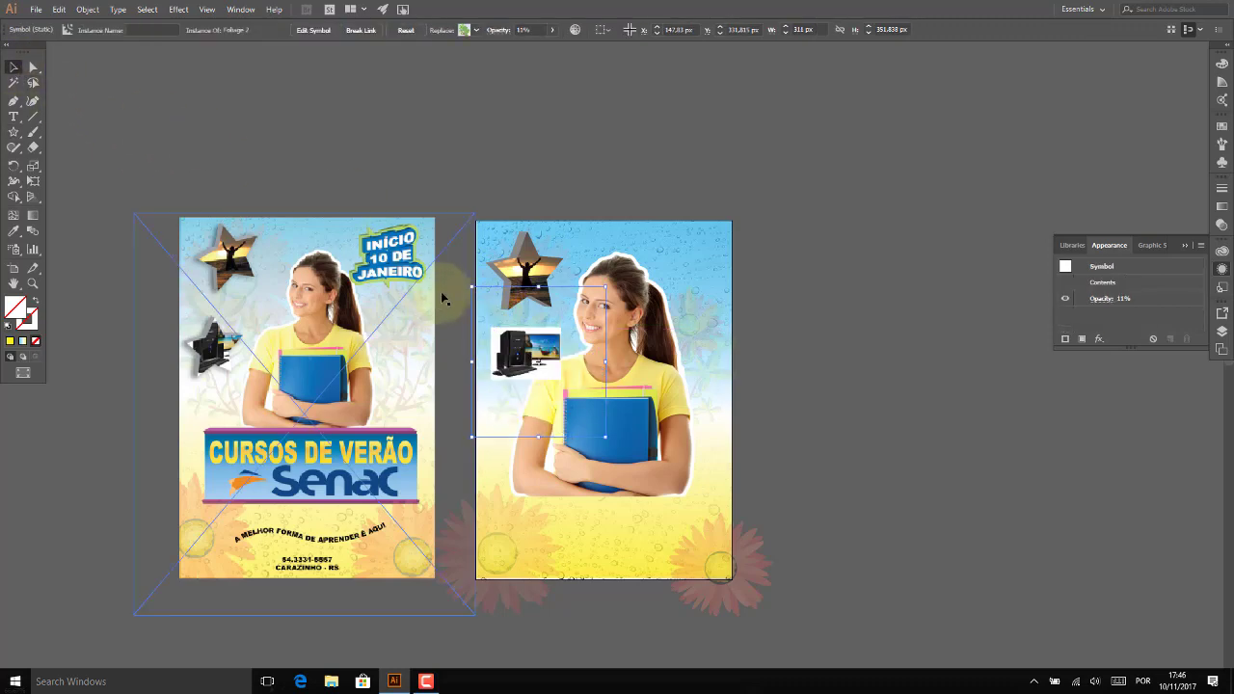
pyautogui.click(498, 309)
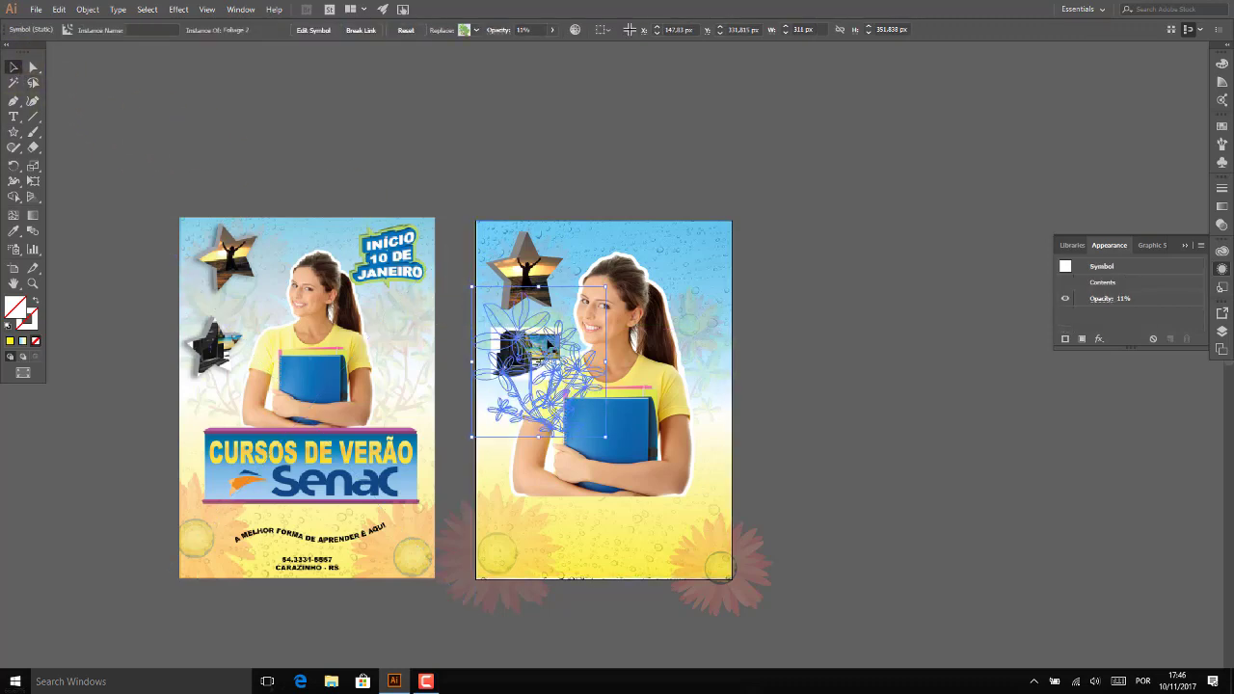
pyautogui.press('Delete')
pyautogui.click(806, 324)
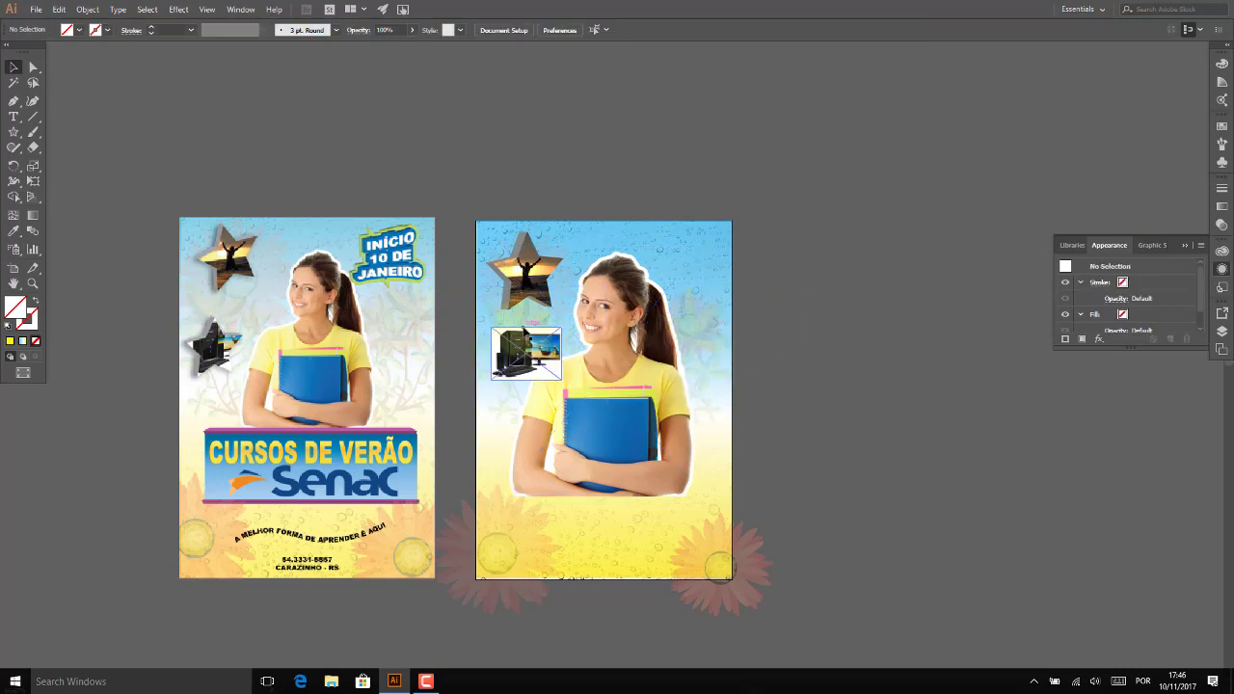
pyautogui.click(516, 324)
pyautogui.click(120, 135)
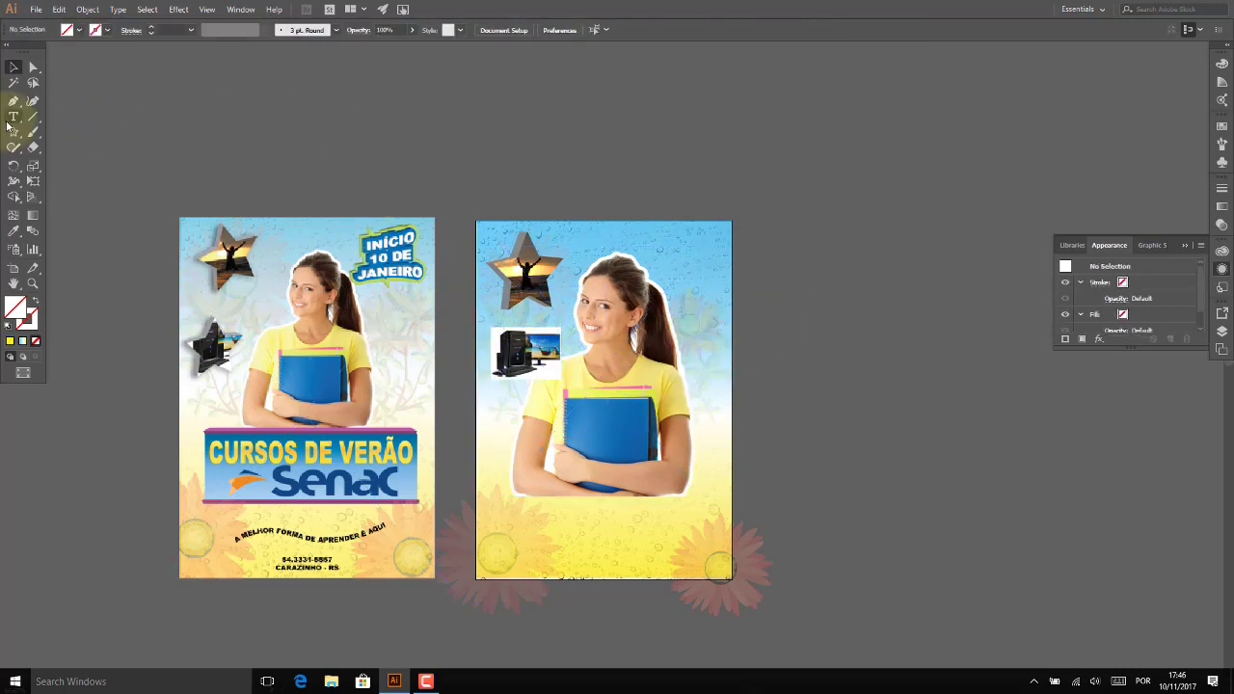
pyautogui.click(14, 132)
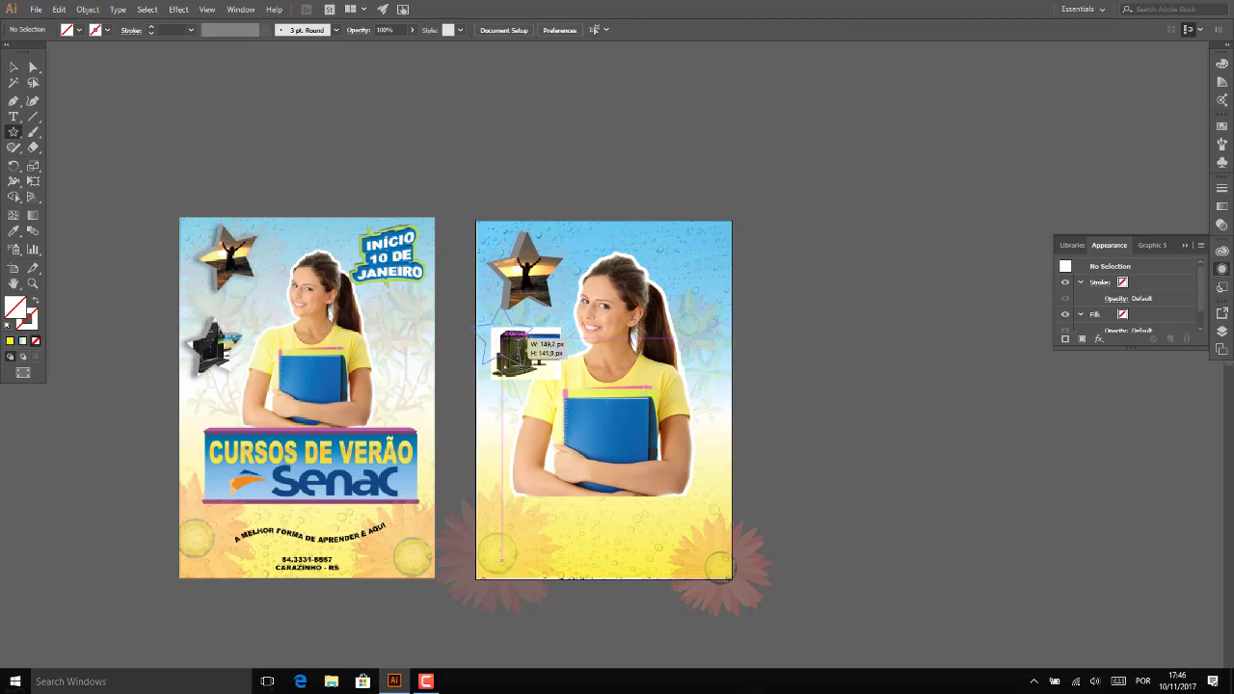
# Draw a new star with a red 4 pt stroke next to the computer photo.
pyautogui.moveTo(521, 347); pyautogui.dragTo(464, 325)
pyautogui.click(101, 30)
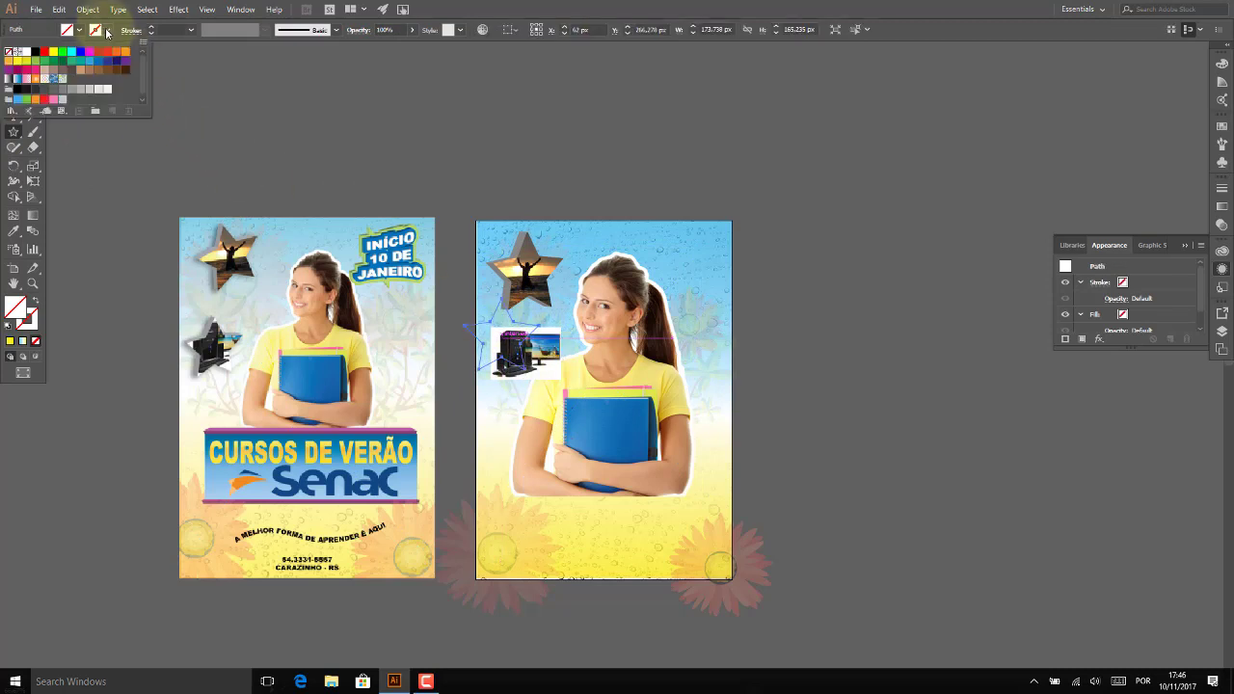
pyautogui.click(44, 52)
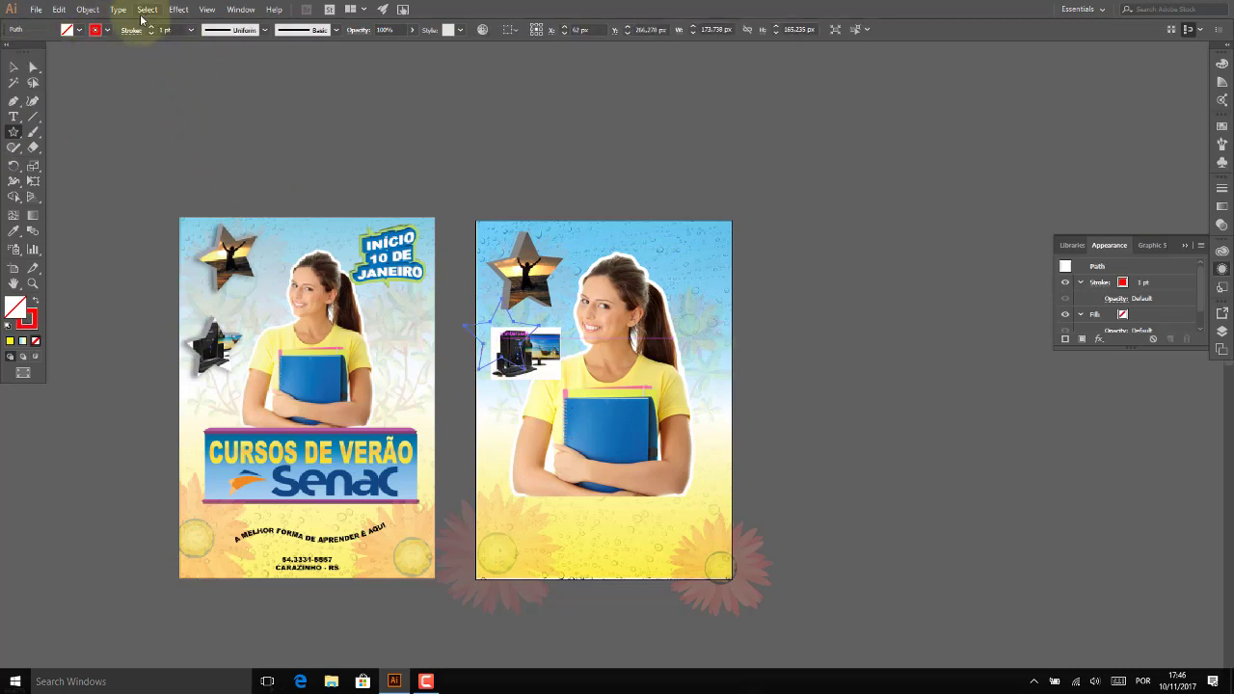
pyautogui.click(150, 27)
pyautogui.click(149, 27)
pyautogui.click(150, 27)
pyautogui.click(13, 67)
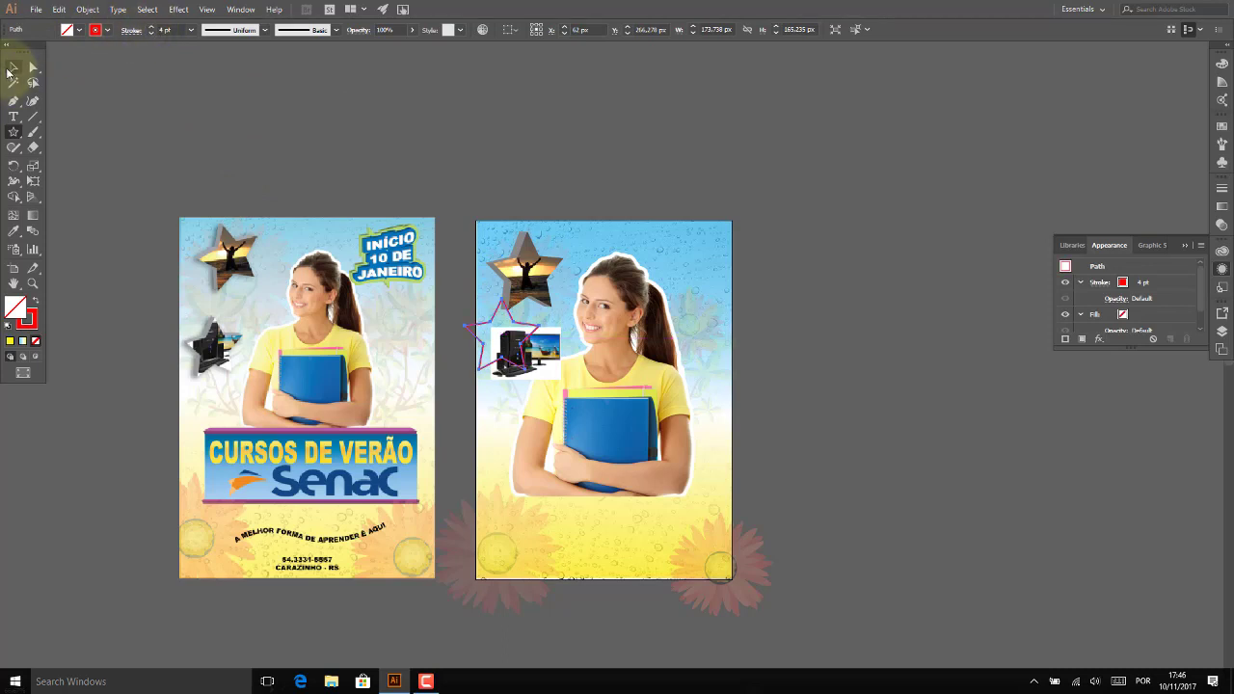
pyautogui.click(330, 173)
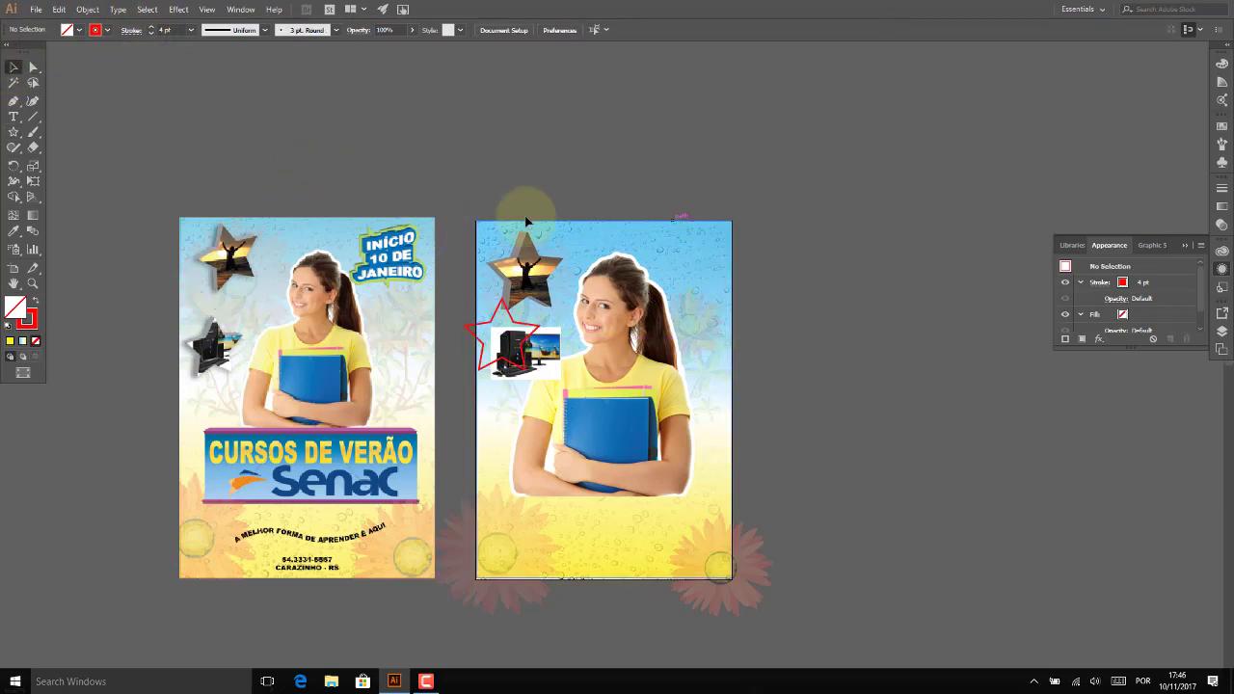
# Move the red star over the computer photo.
pyautogui.click(475, 326)
pyautogui.click(465, 333)
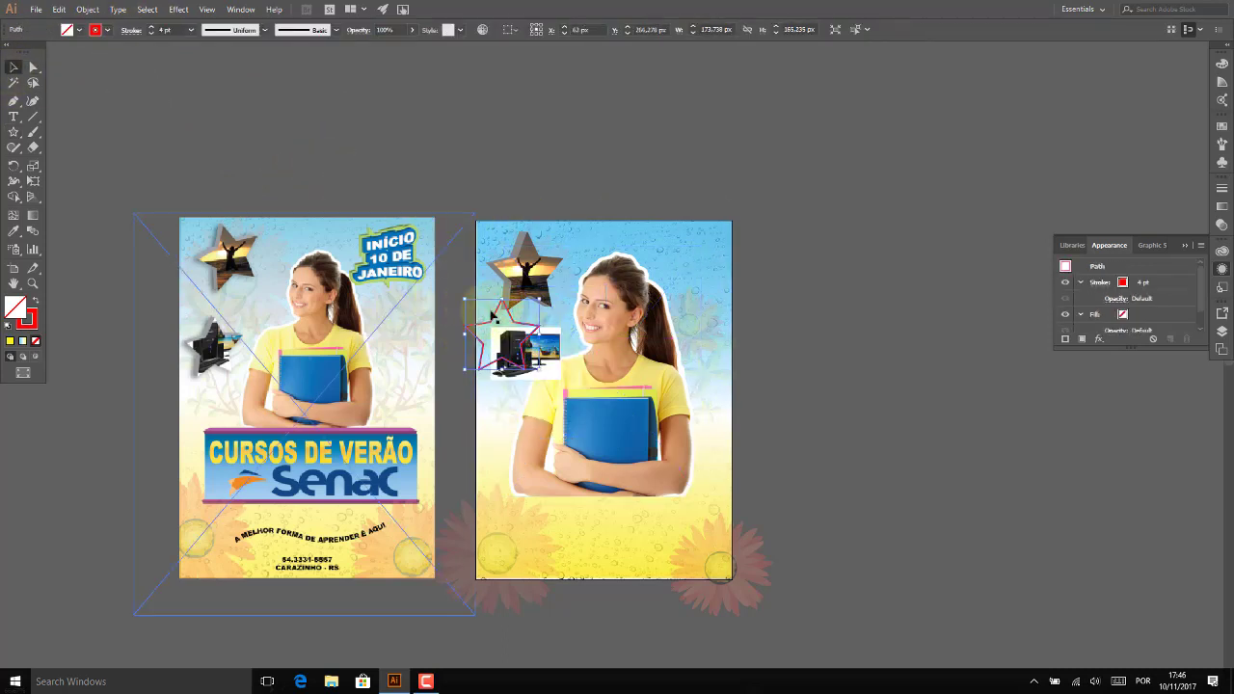
pyautogui.moveTo(465, 335); pyautogui.dragTo(552, 330)
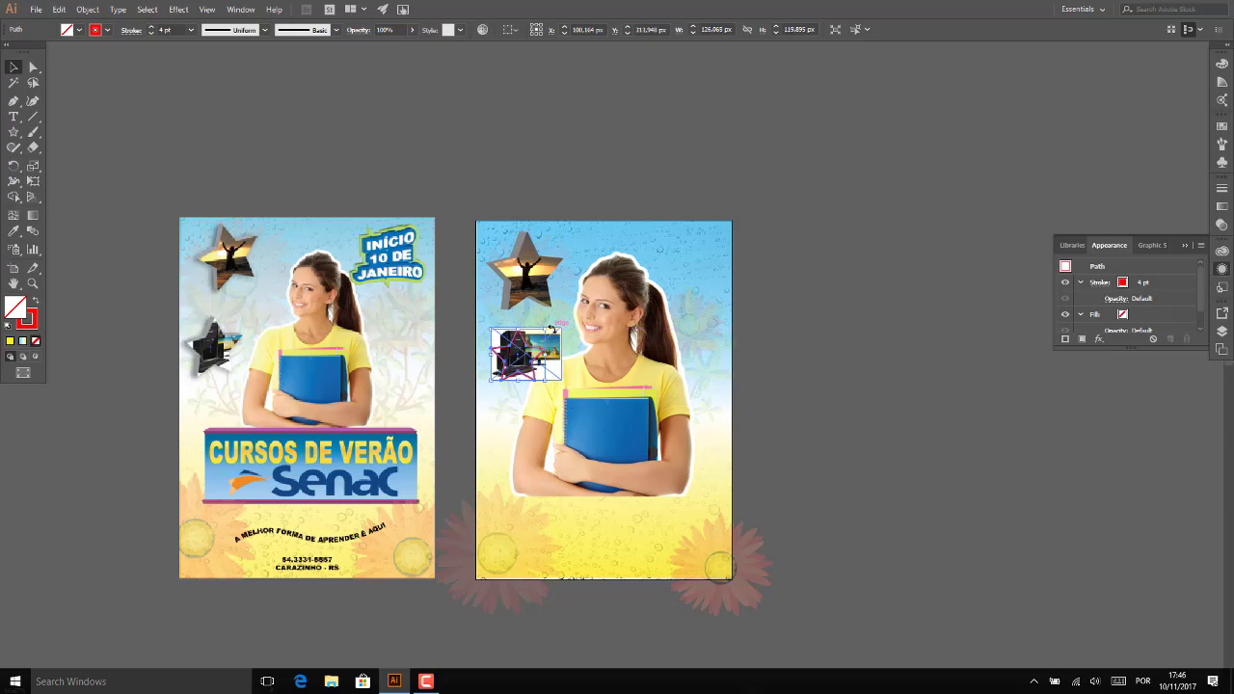
pyautogui.click(735, 362)
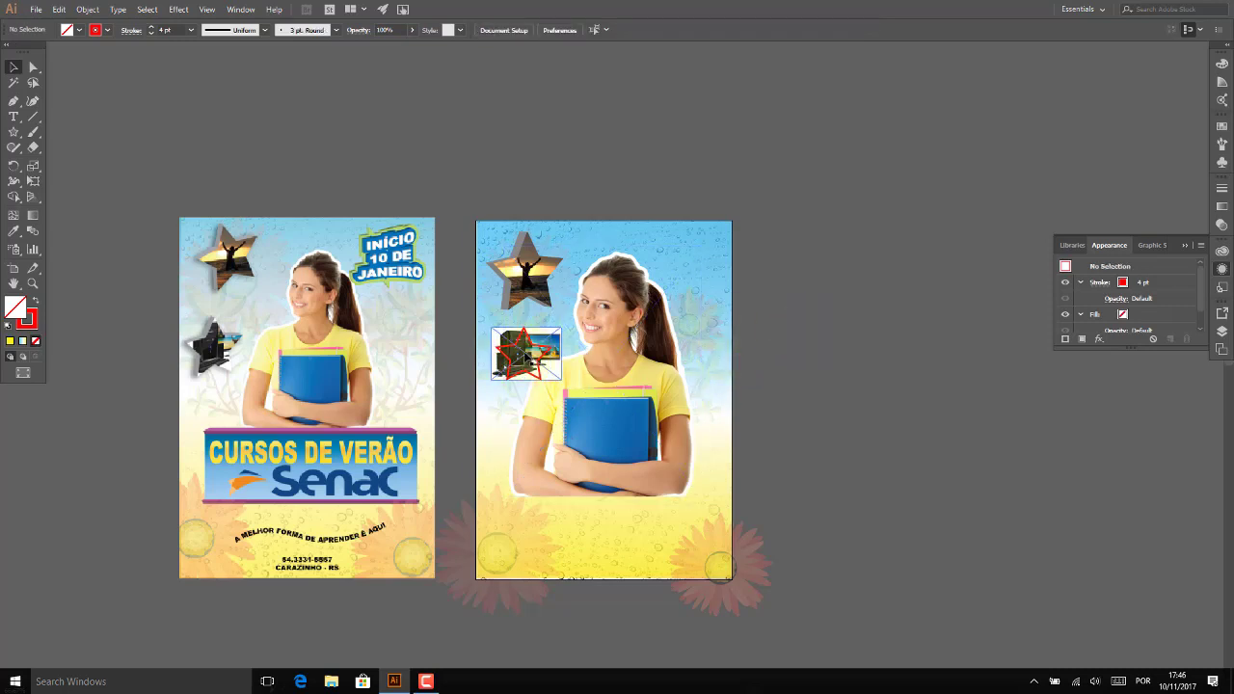
# Select the red star and computer photo, group then ungroup them, and make a clipping mask.
pyautogui.click(546, 345)
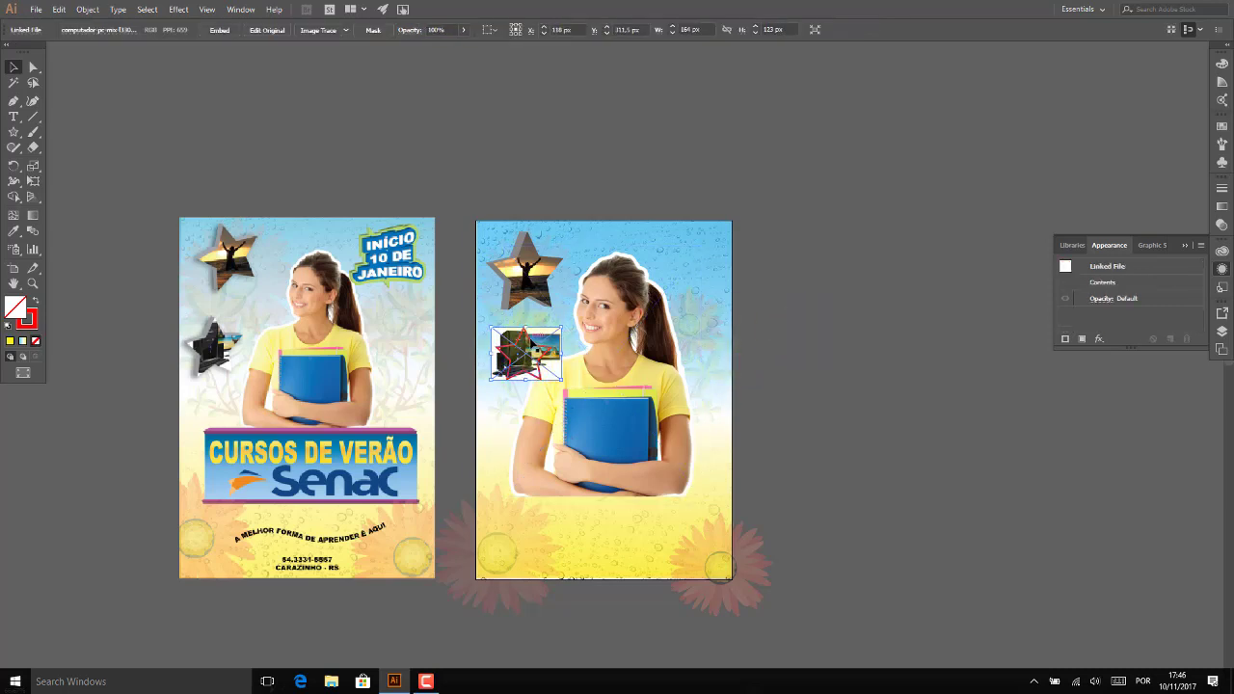
pyautogui.keyDown('shift'); pyautogui.click(532, 344); pyautogui.keyUp('shift')
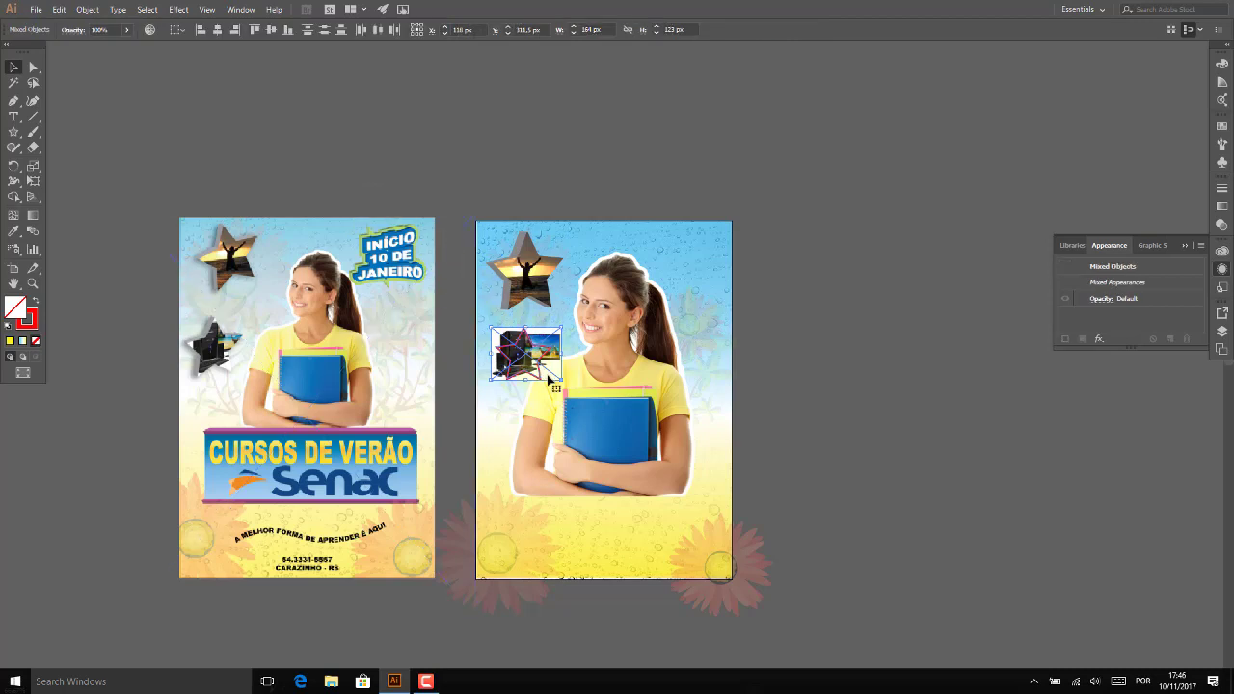
pyautogui.rightClick(537, 347)
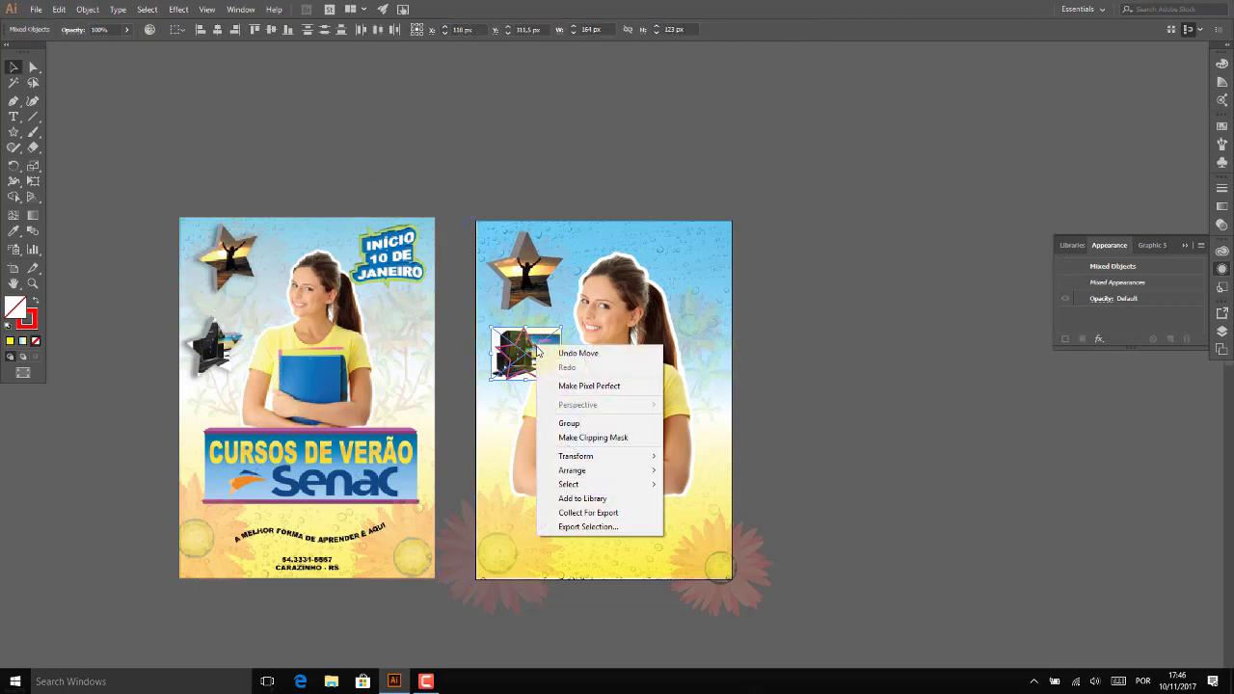
pyautogui.click(604, 426)
pyautogui.click(803, 353)
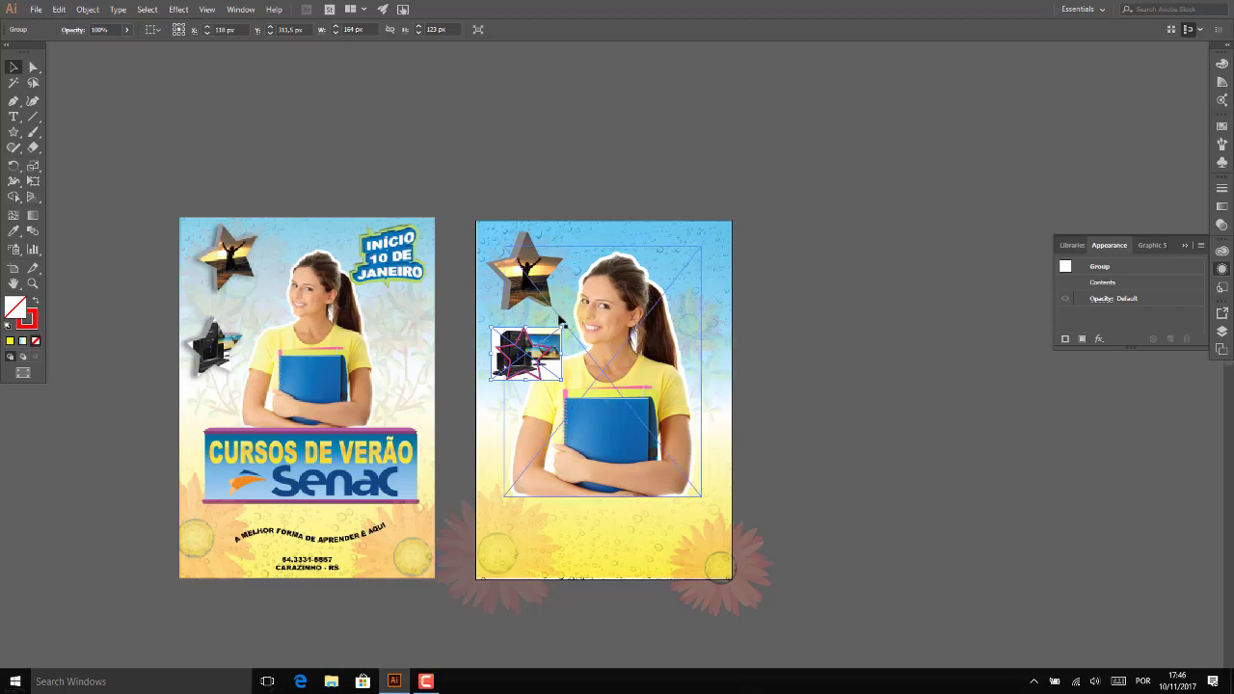
pyautogui.click(518, 353)
pyautogui.rightClick(505, 354)
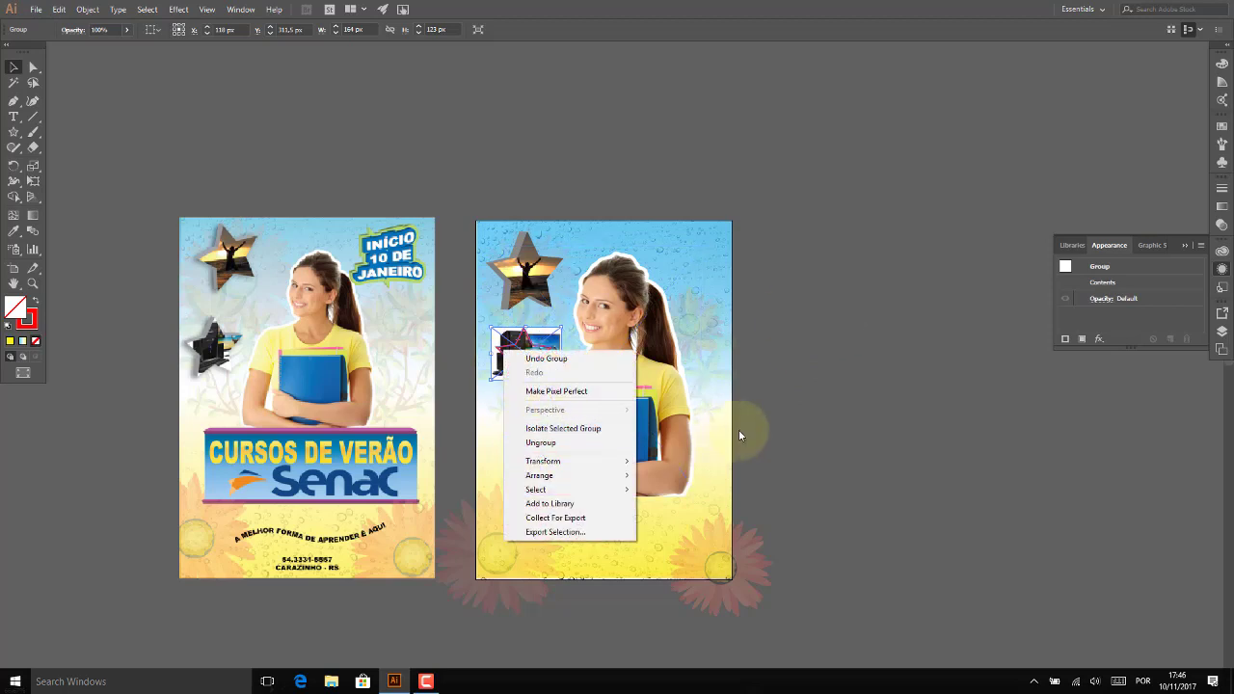
pyautogui.click(806, 381)
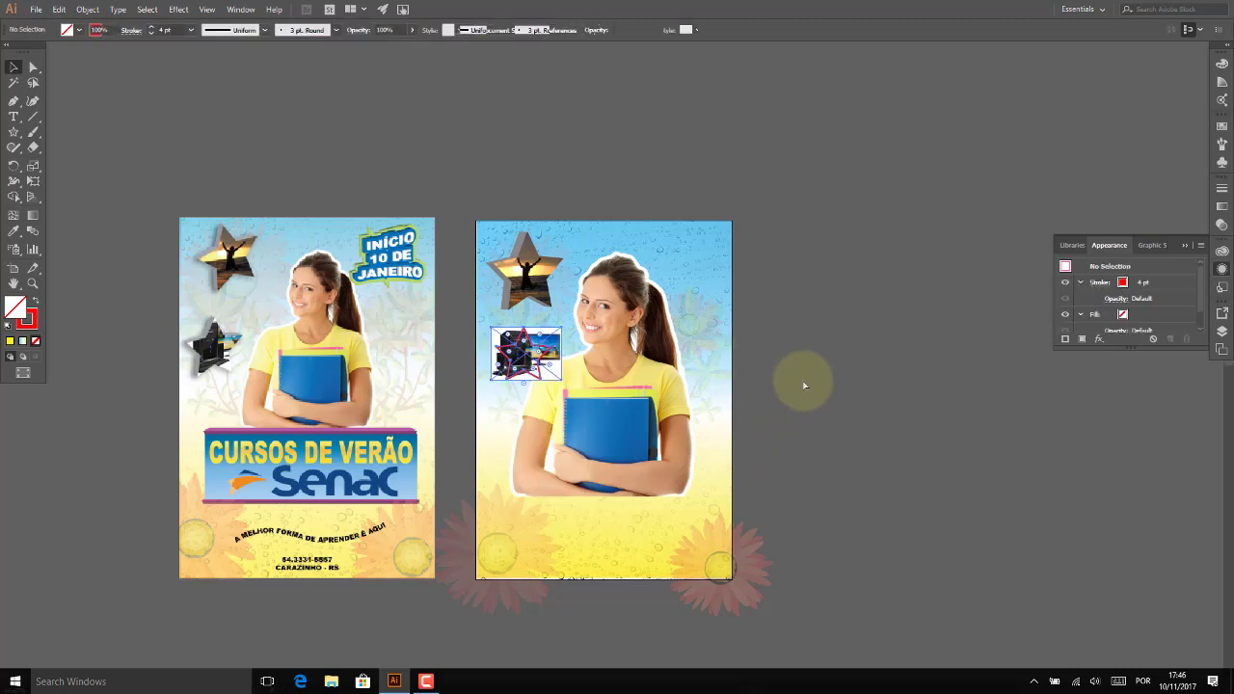
pyautogui.hotkey('ctrl', 'shift', 'g')
pyautogui.rightClick(523, 333)
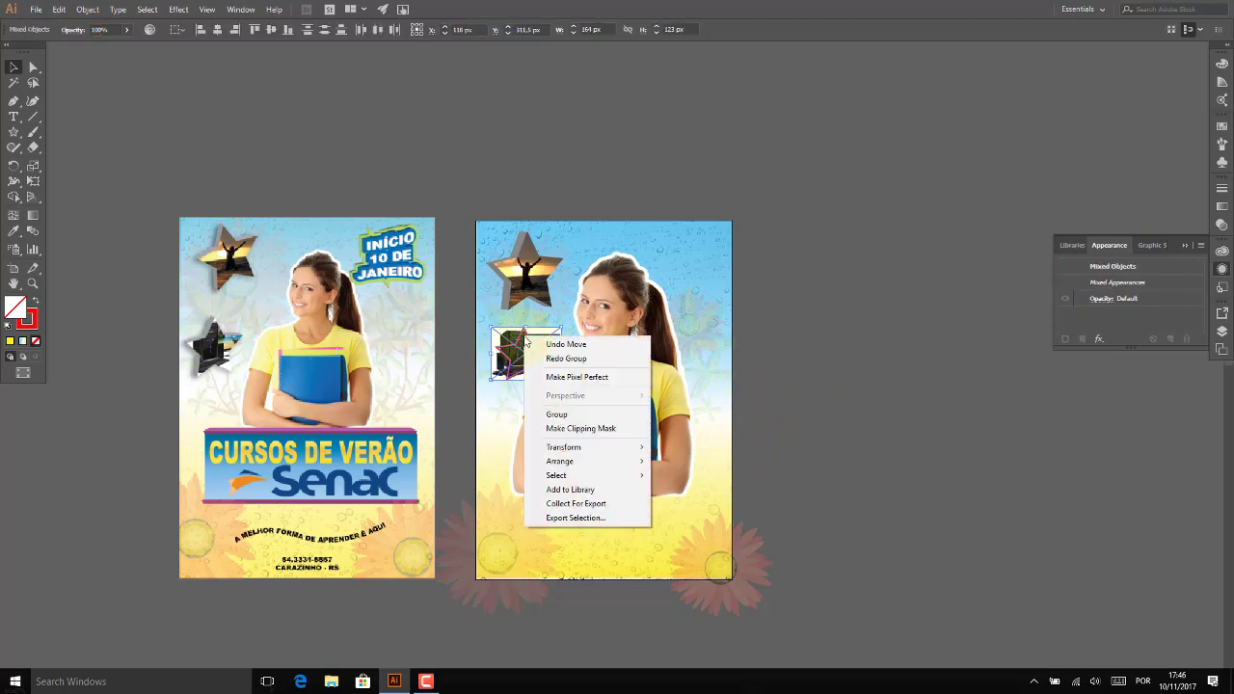
pyautogui.click(569, 428)
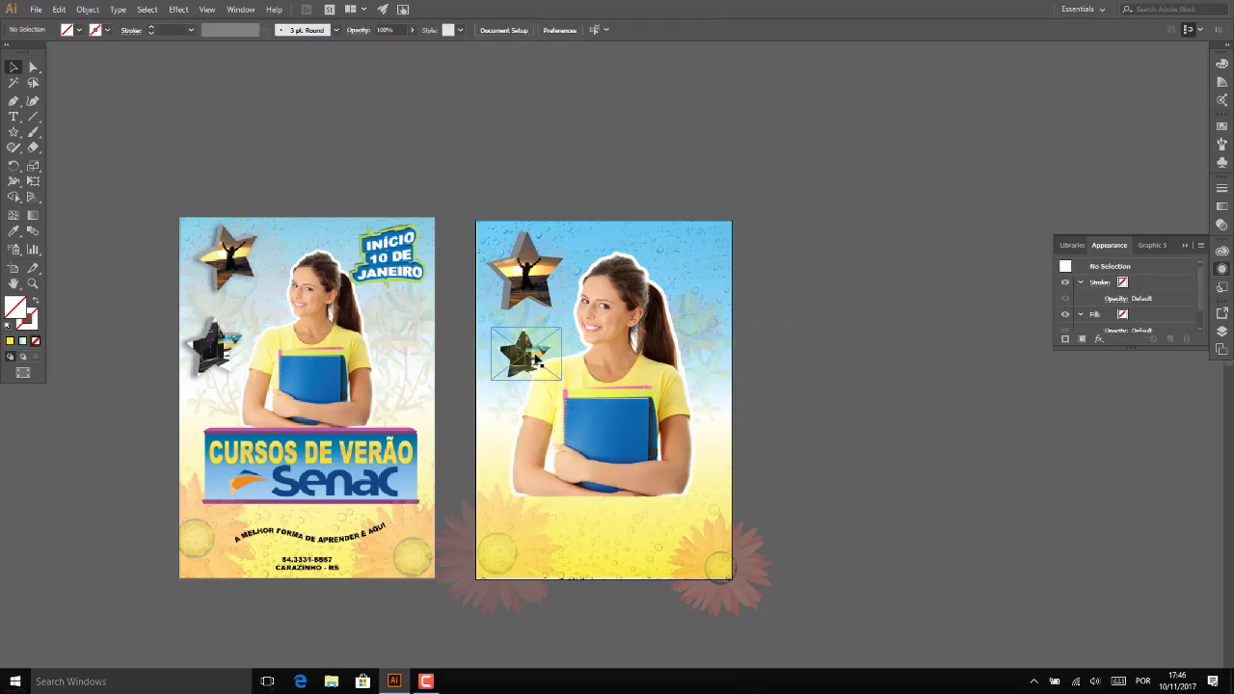
# Give the computer-photo star a 3D Extrude & Bevel, rotated −8°, −18°, 4°, with adjusted depth.
pyautogui.click(179, 9)
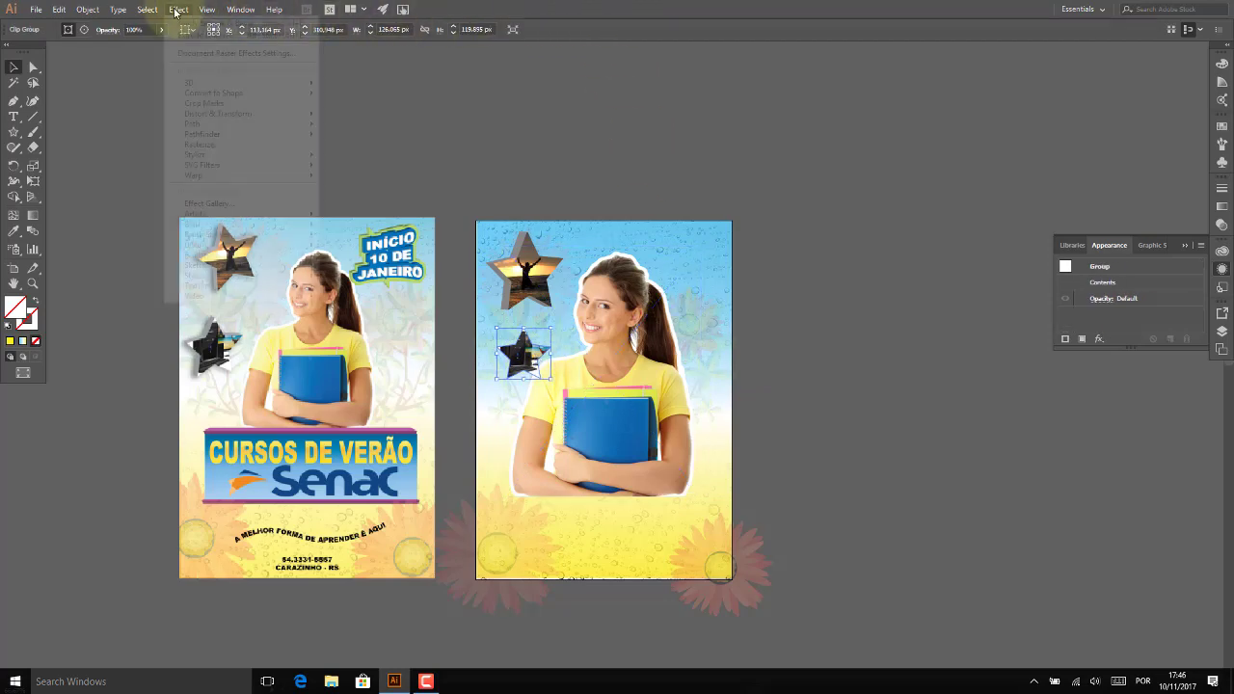
pyautogui.moveTo(189, 83)
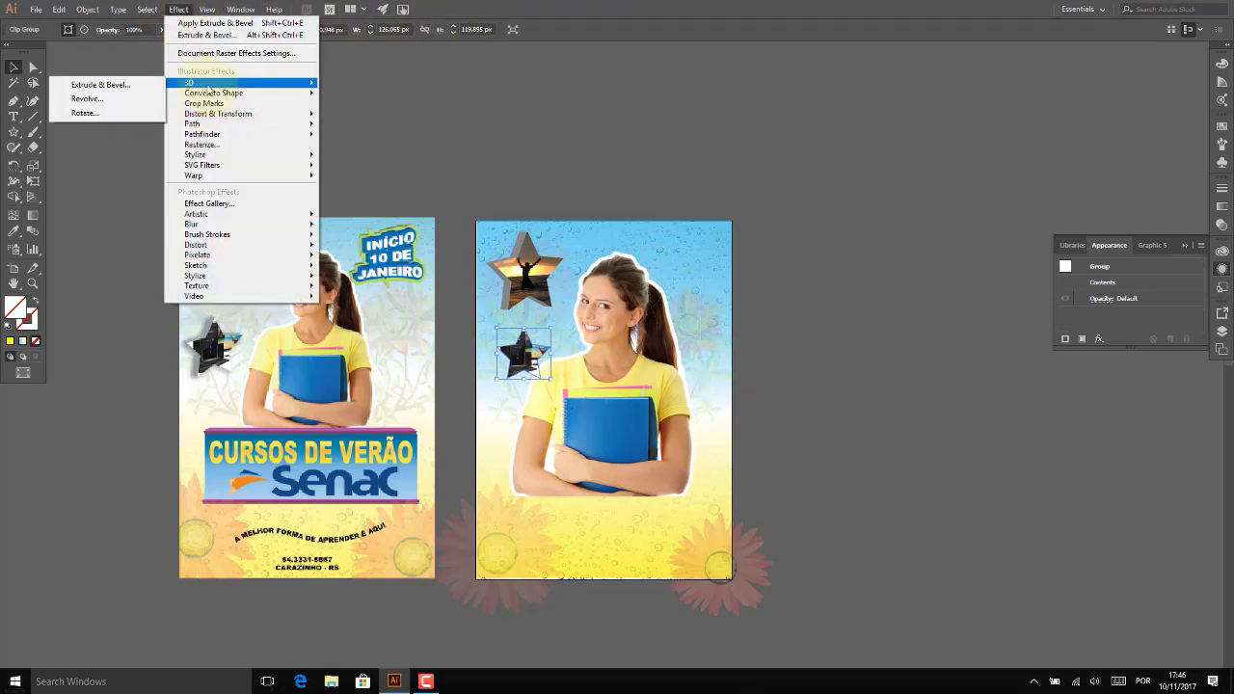
pyautogui.click(151, 84)
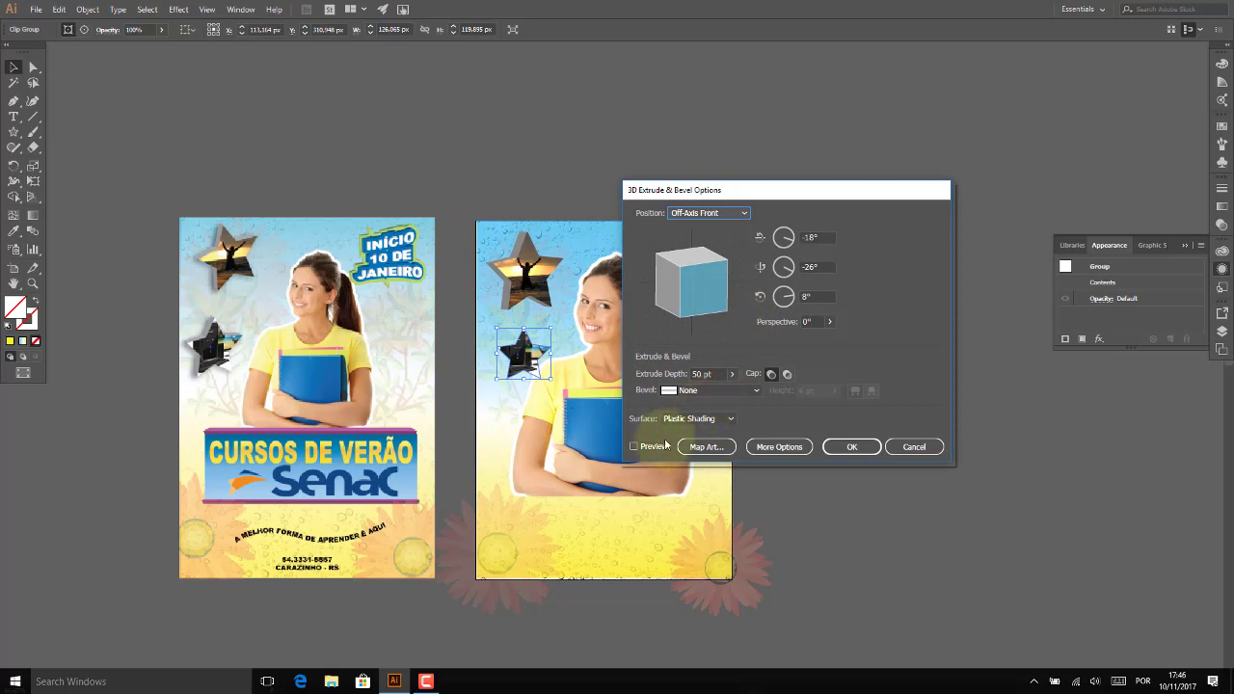
pyautogui.click(633, 447)
pyautogui.moveTo(679, 305); pyautogui.dragTo(681, 283)
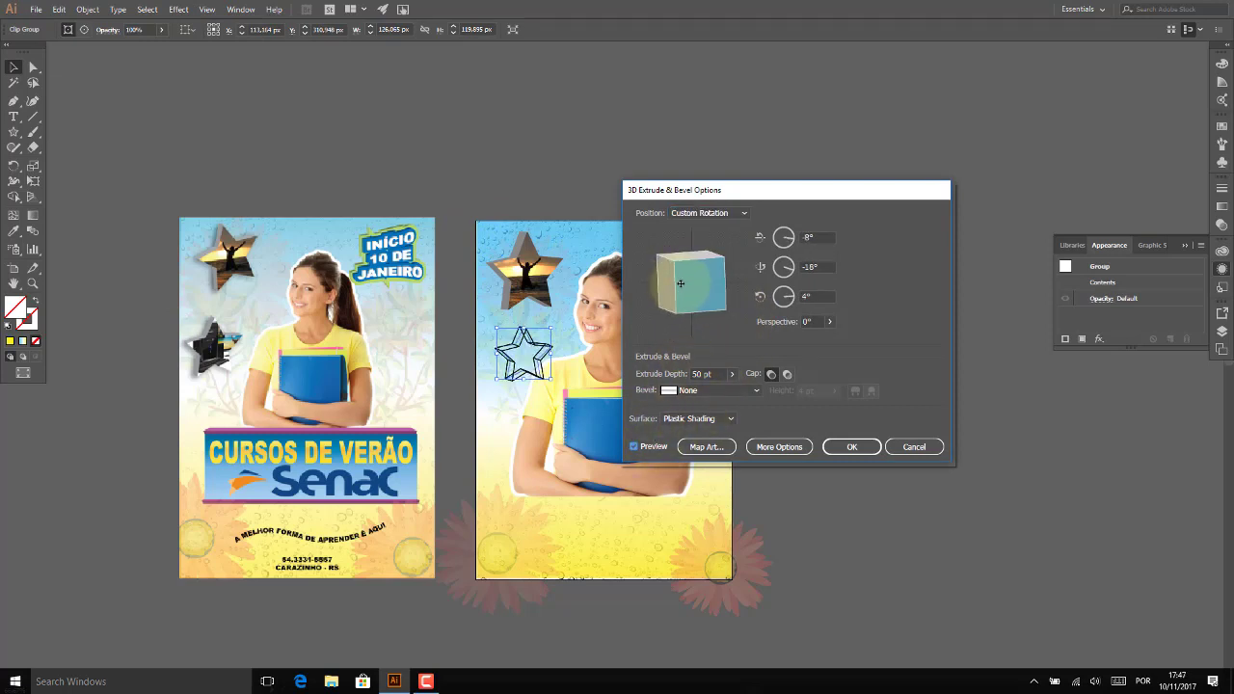
pyautogui.click(699, 373)
pyautogui.write('30')
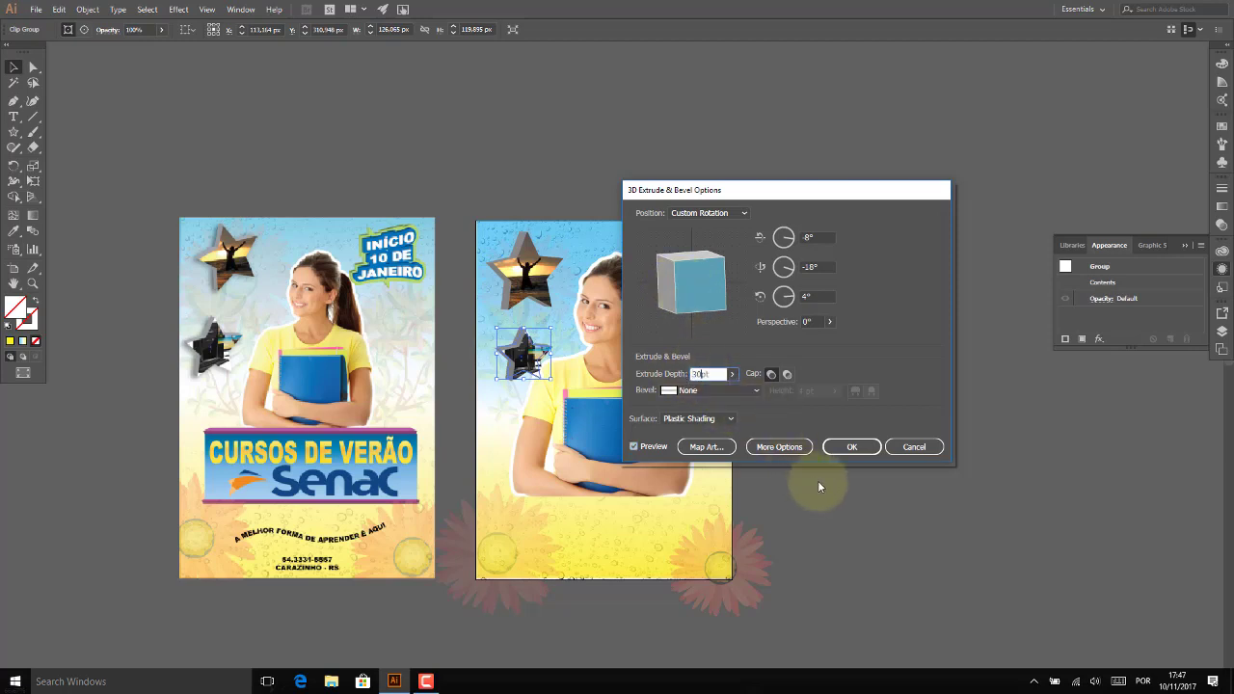
pyautogui.click(851, 451)
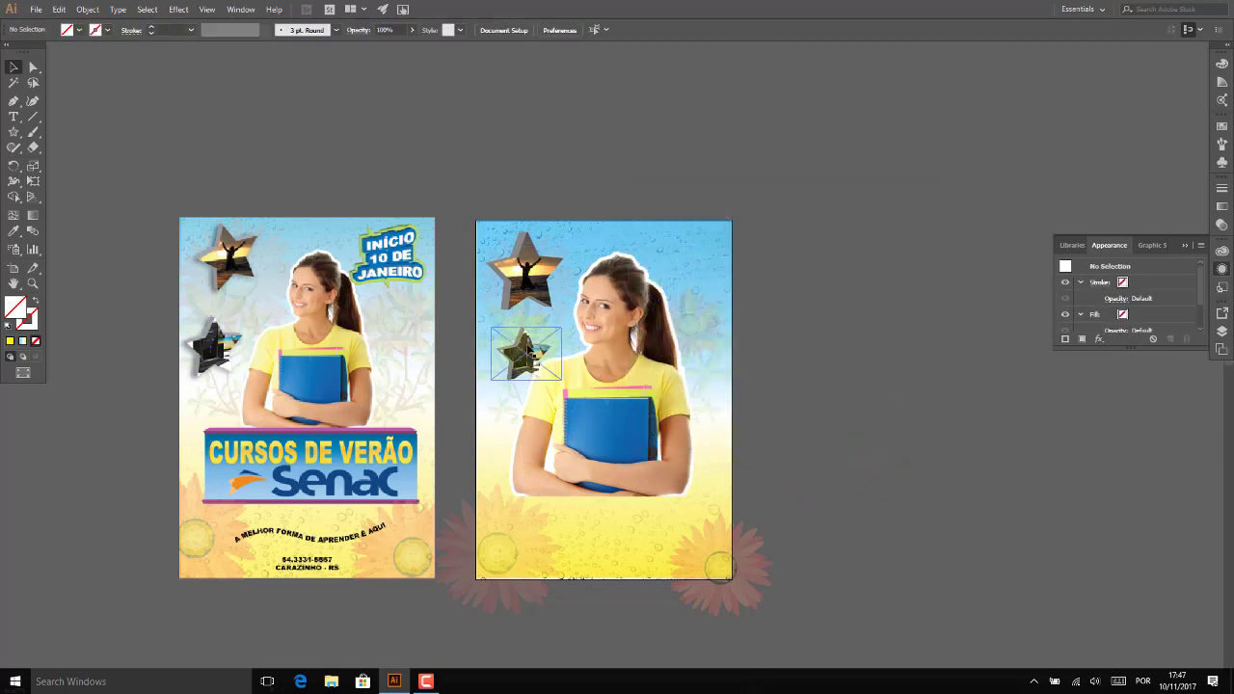
pyautogui.click(801, 367)
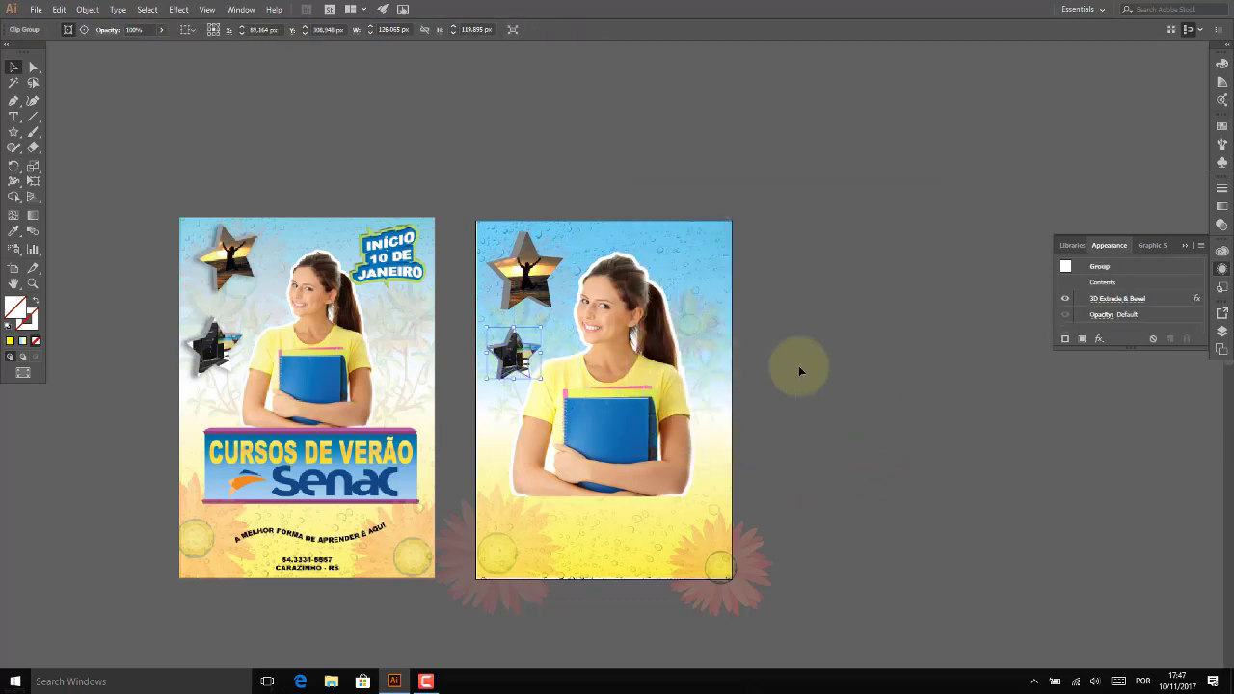
pyautogui.click(13, 117)
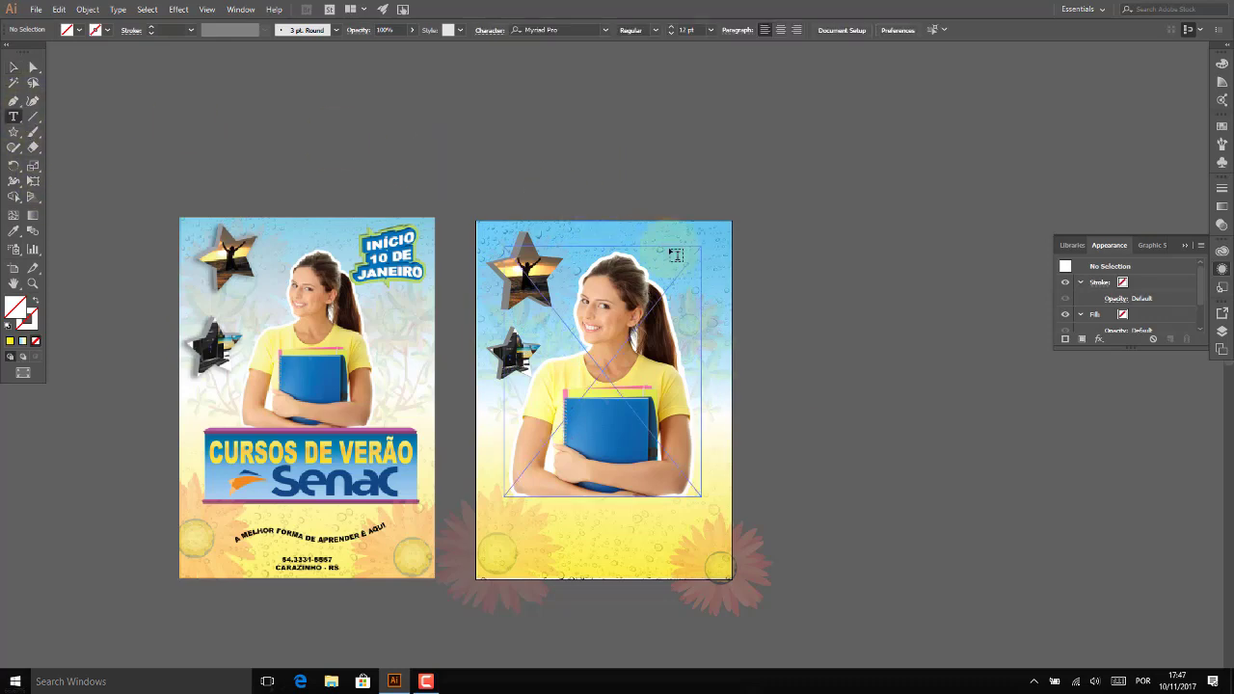
# Add the text 'INÍCIO 10 DE JANEIRO' at the artboard's top right and enlarge it.
pyautogui.click(662, 234)
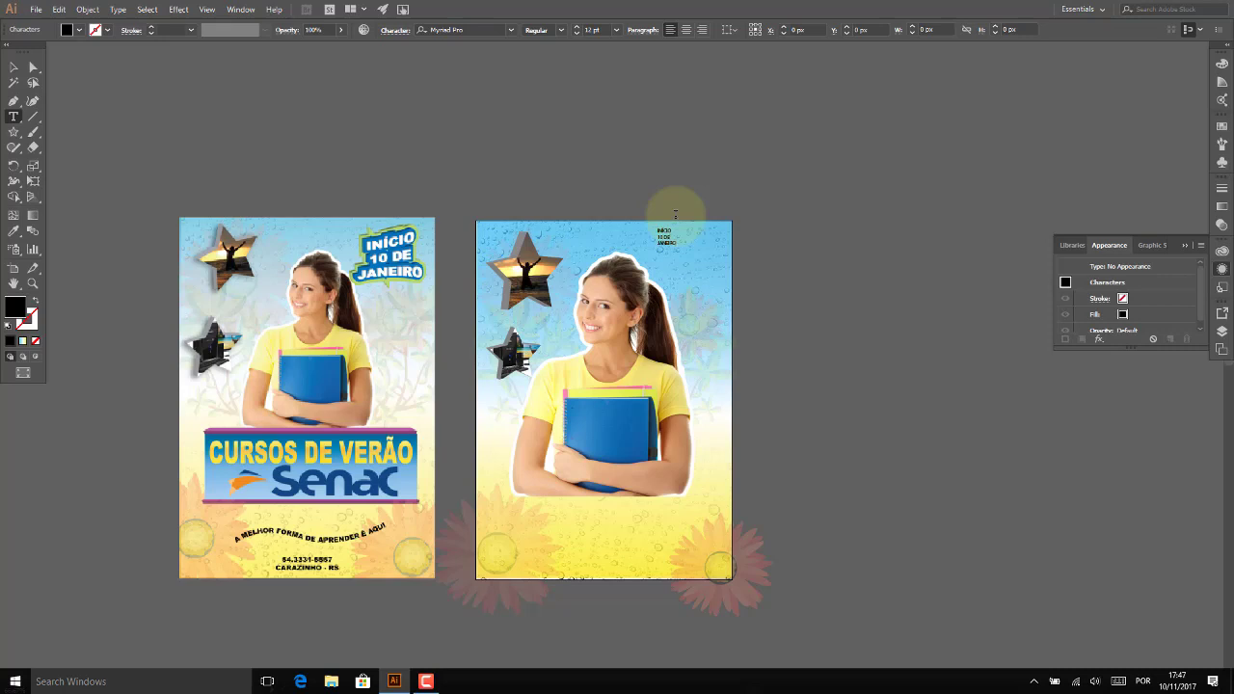
pyautogui.click(14, 69)
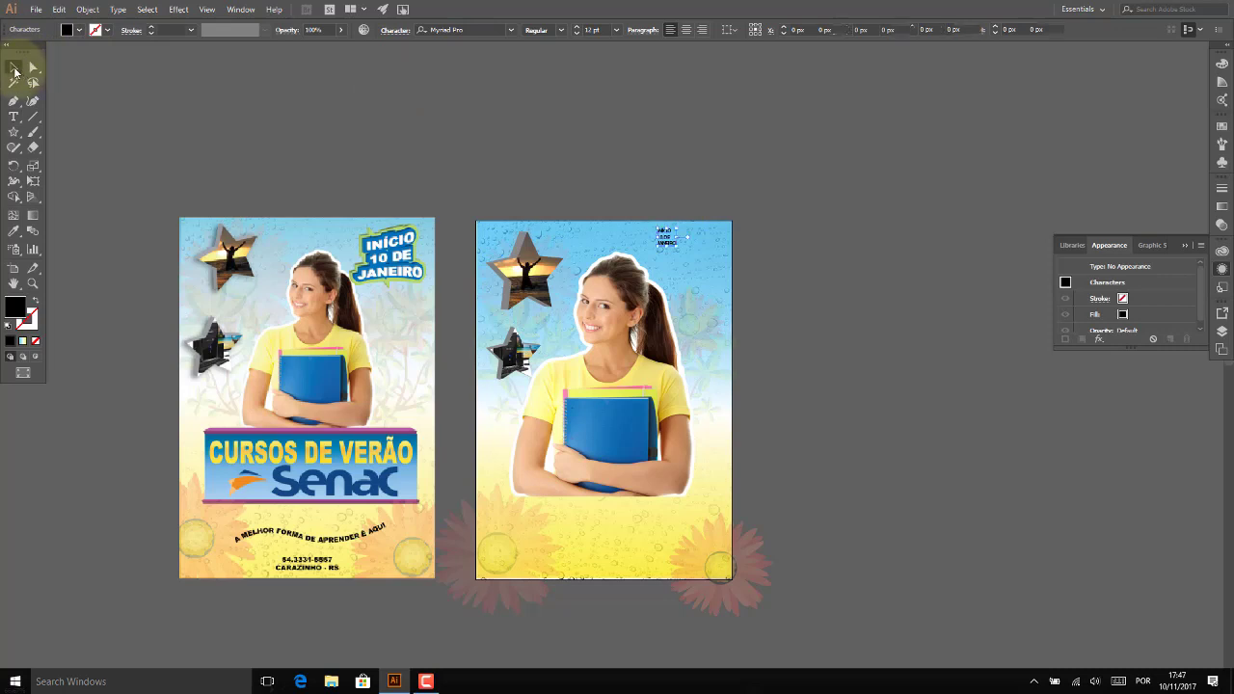
pyautogui.click(665, 241)
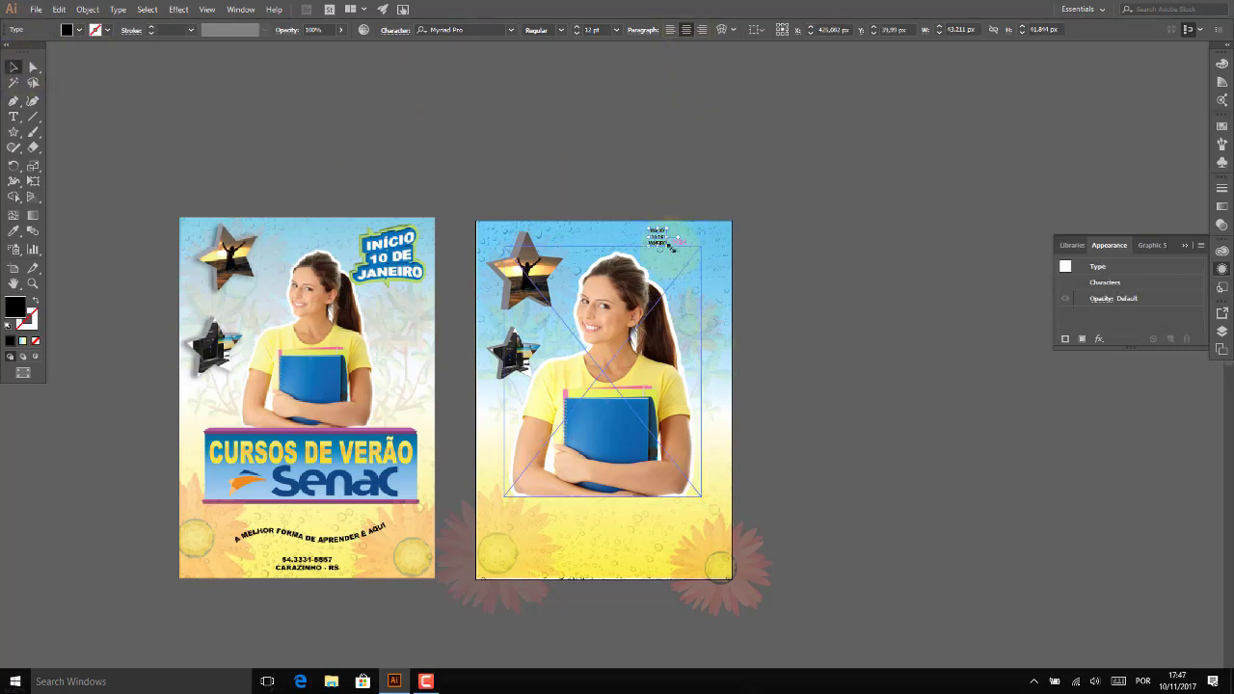
pyautogui.moveTo(673, 246); pyautogui.dragTo(701, 280)
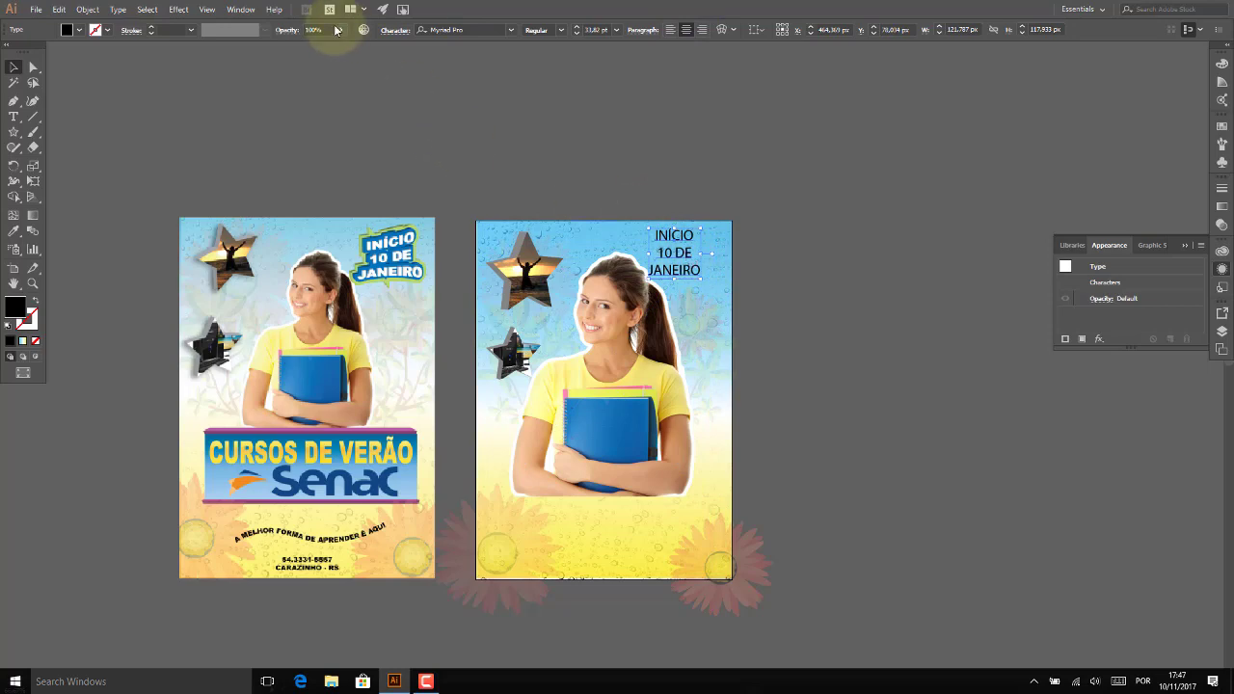
pyautogui.click(206, 9)
pyautogui.moveTo(240, 10)
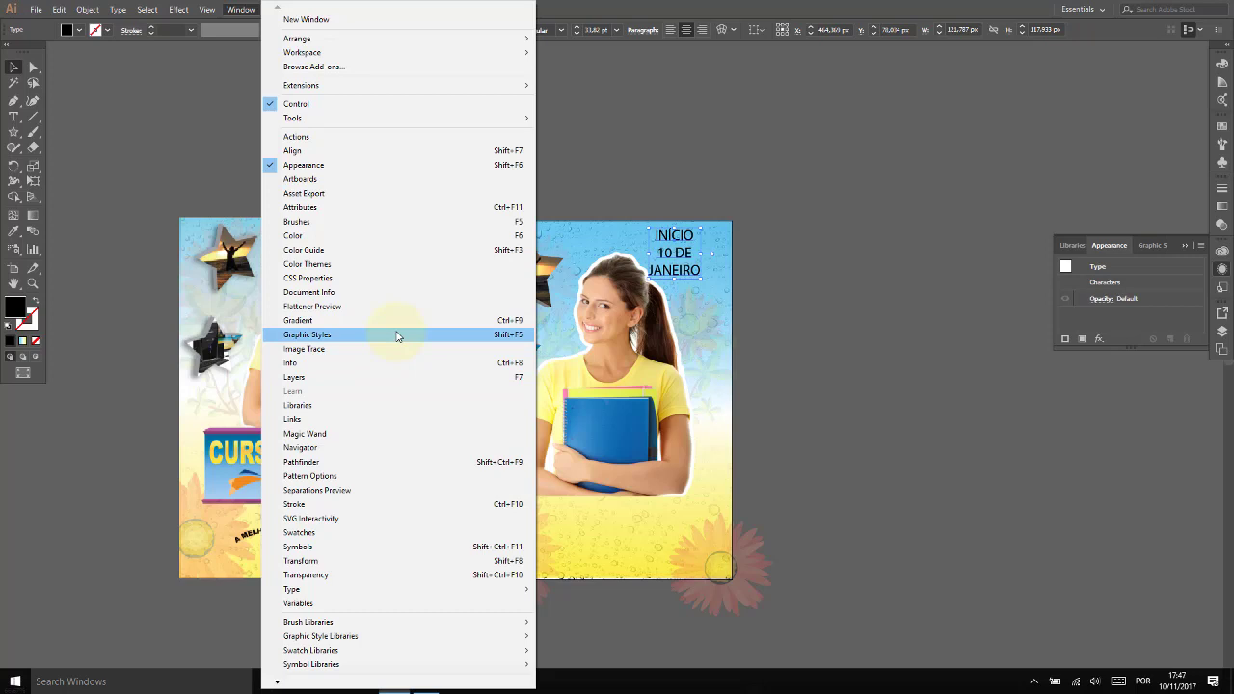
# Open the 3D Effects graphic style library from the Graphic Styles panel.
pyautogui.click(397, 335)
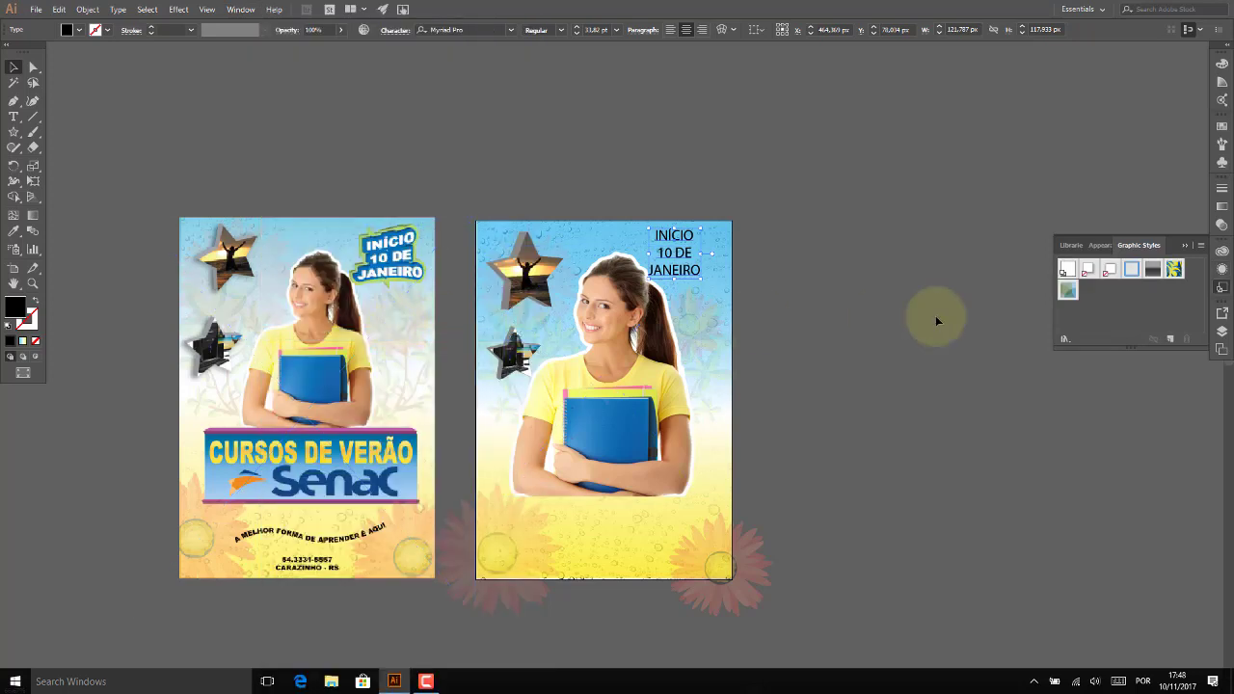
pyautogui.click(1202, 246)
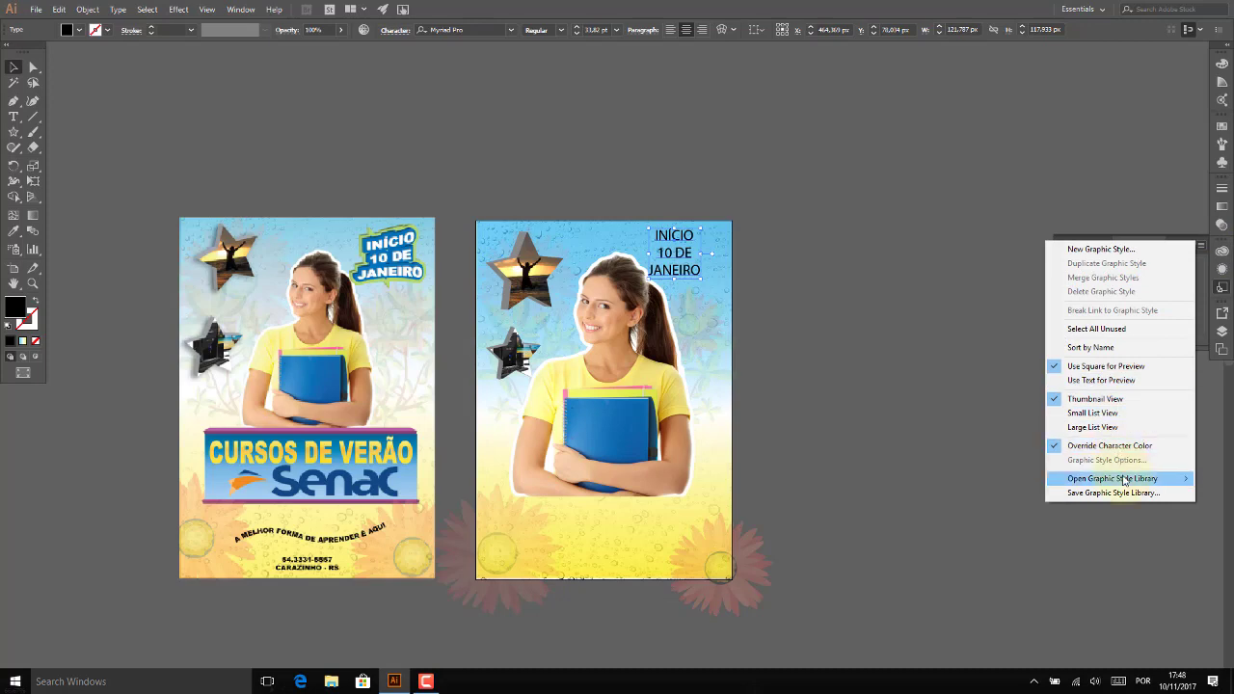
pyautogui.click(986, 477)
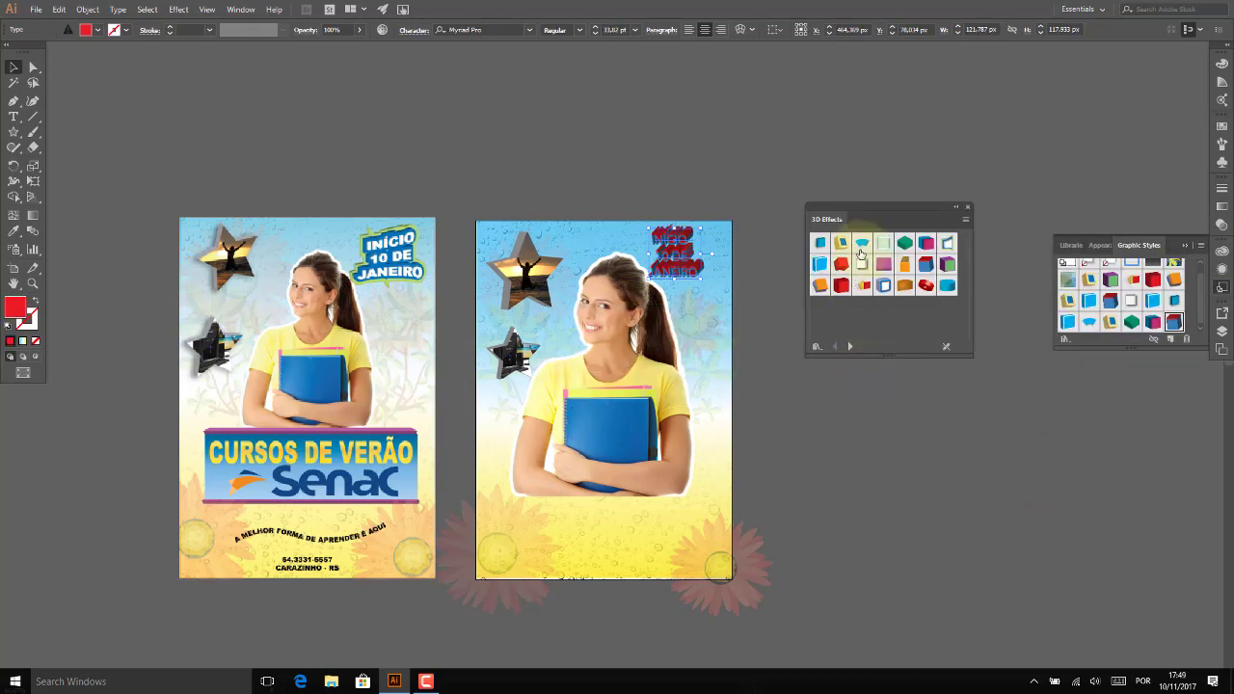
# Apply the green-and-white 3D graphic style to the heading and enlarge it slightly.
pyautogui.click(860, 249)
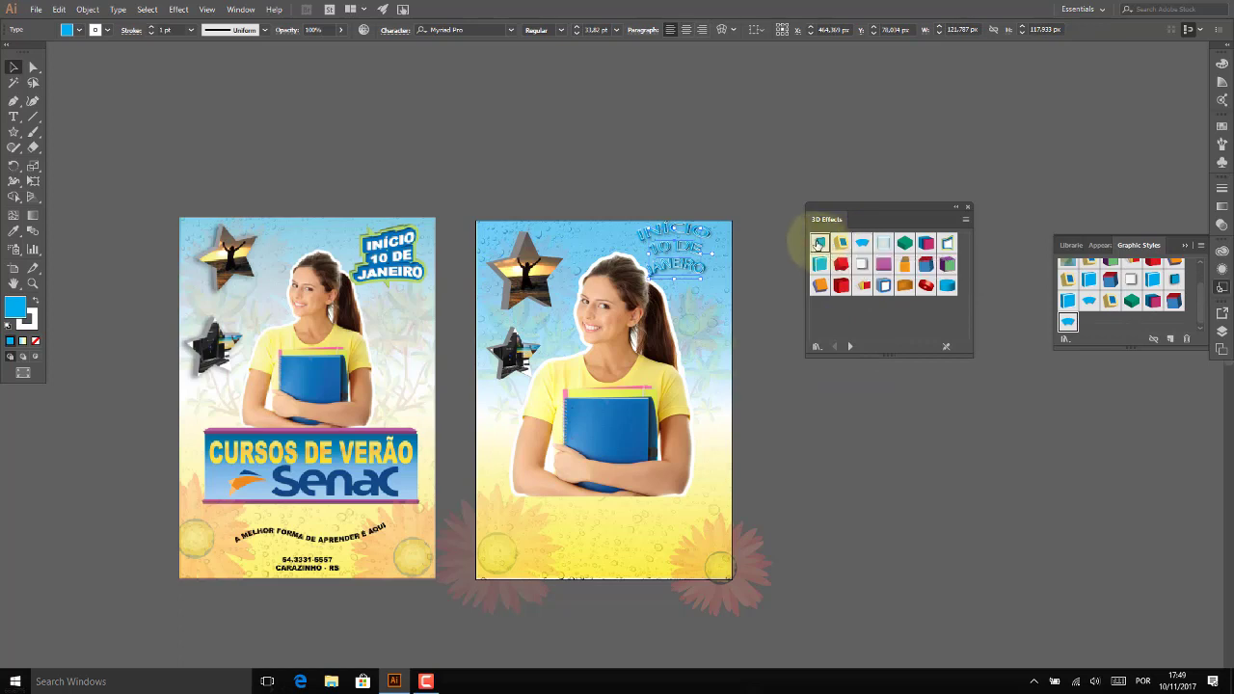
pyautogui.click(820, 243)
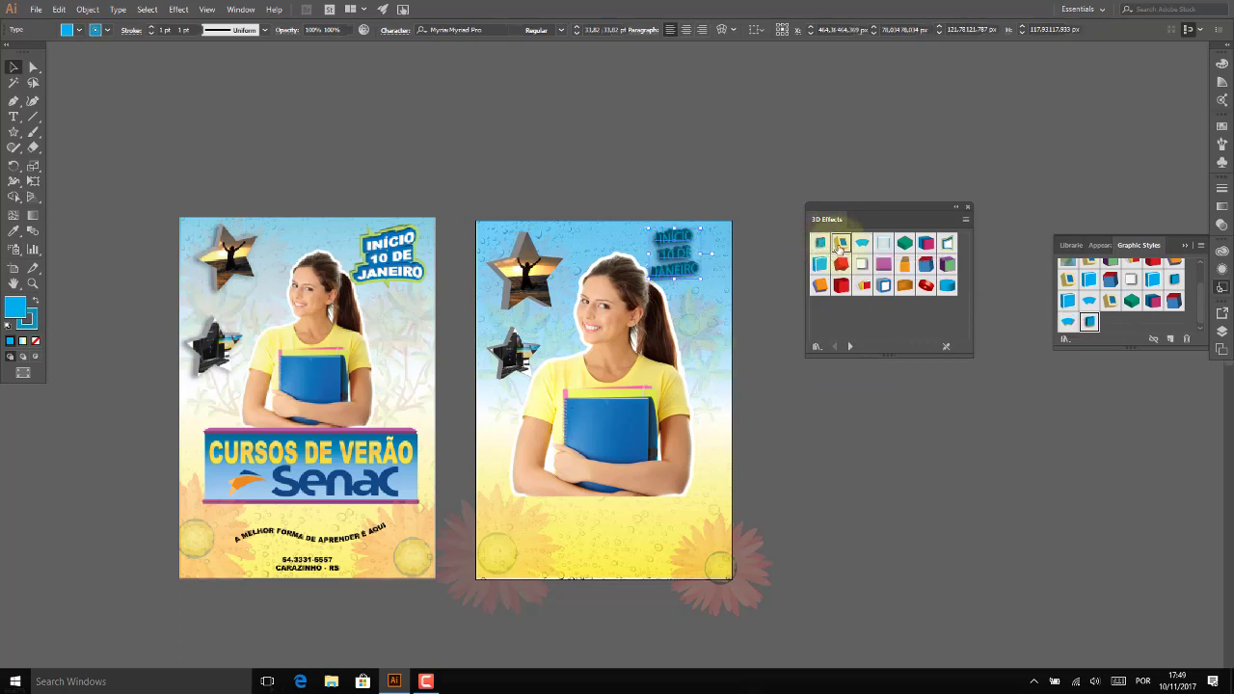
pyautogui.click(841, 244)
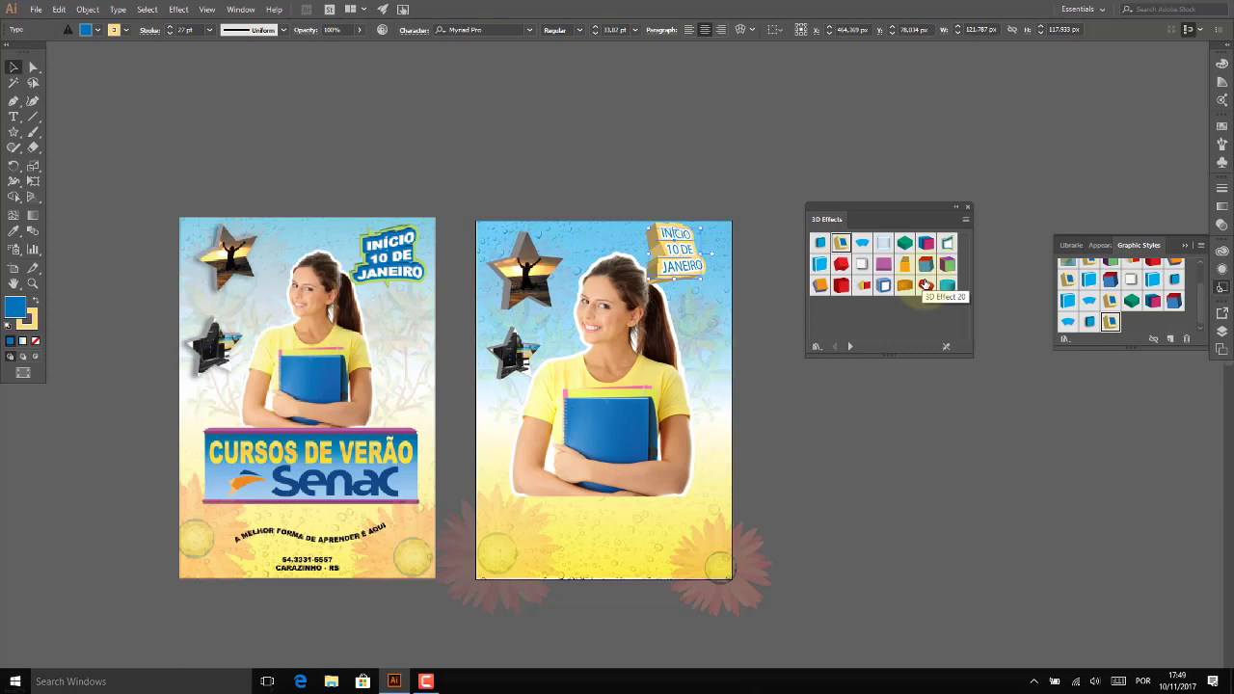
pyautogui.click(926, 243)
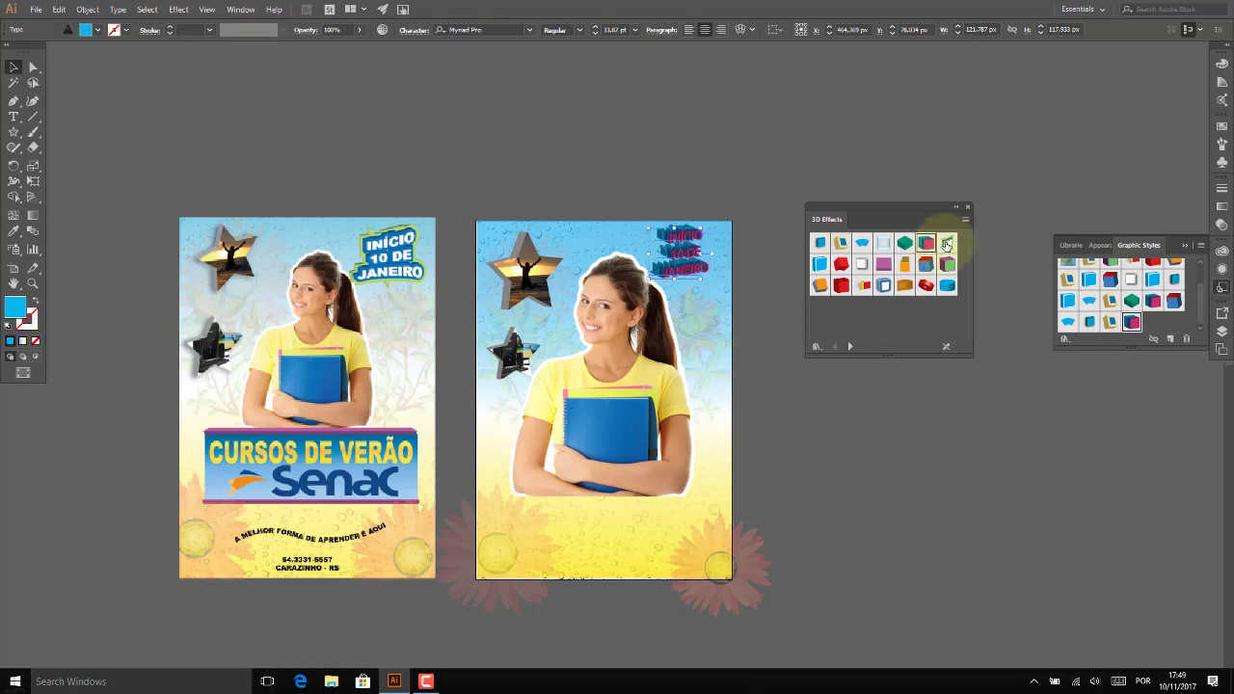
pyautogui.click(947, 244)
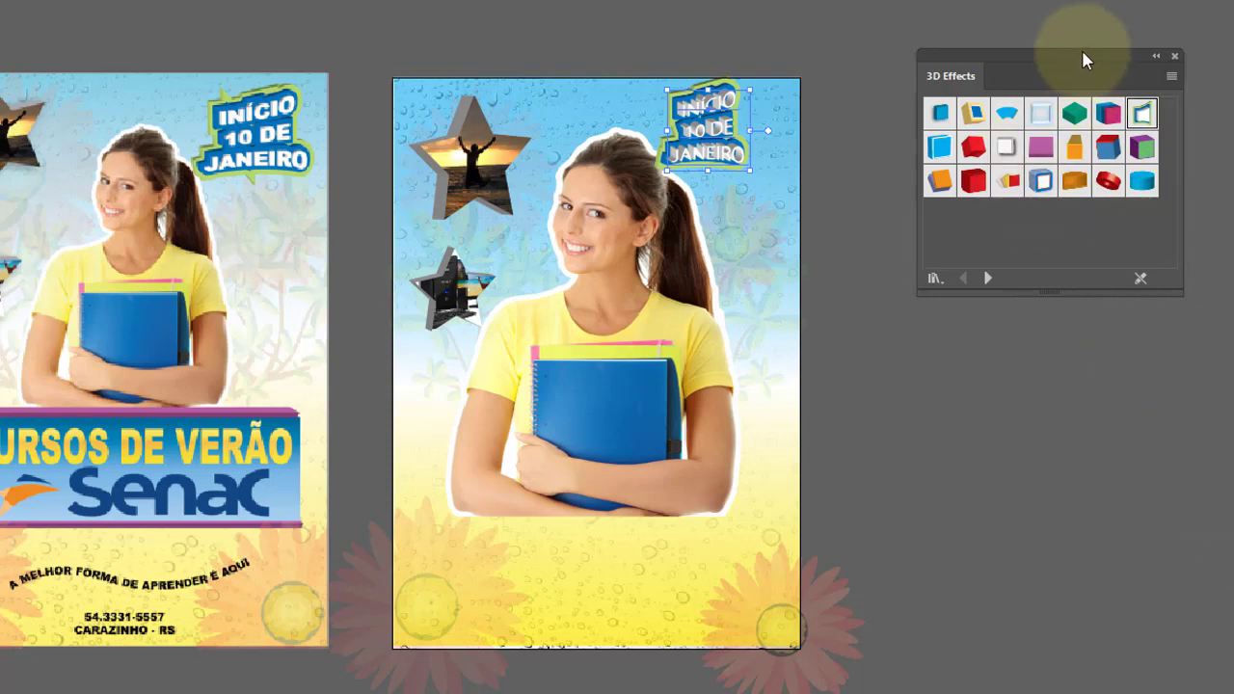
pyautogui.moveTo(1083, 53); pyautogui.dragTo(1064, 68)
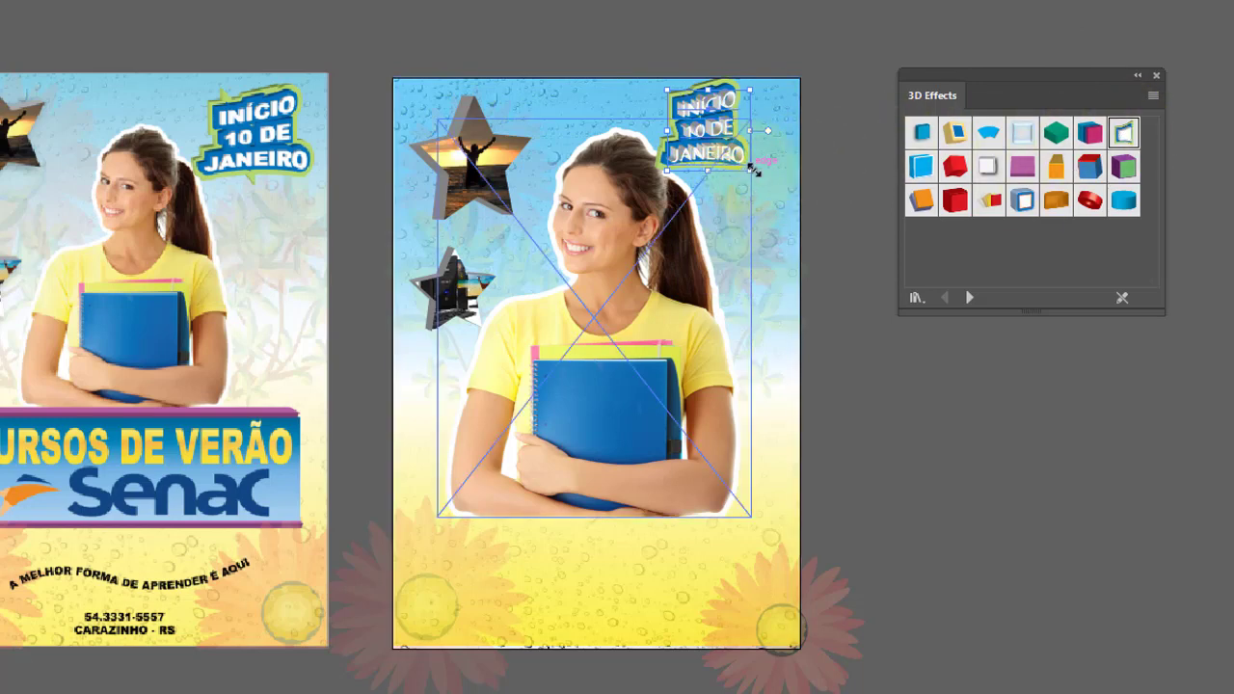
pyautogui.moveTo(754, 170); pyautogui.dragTo(779, 184)
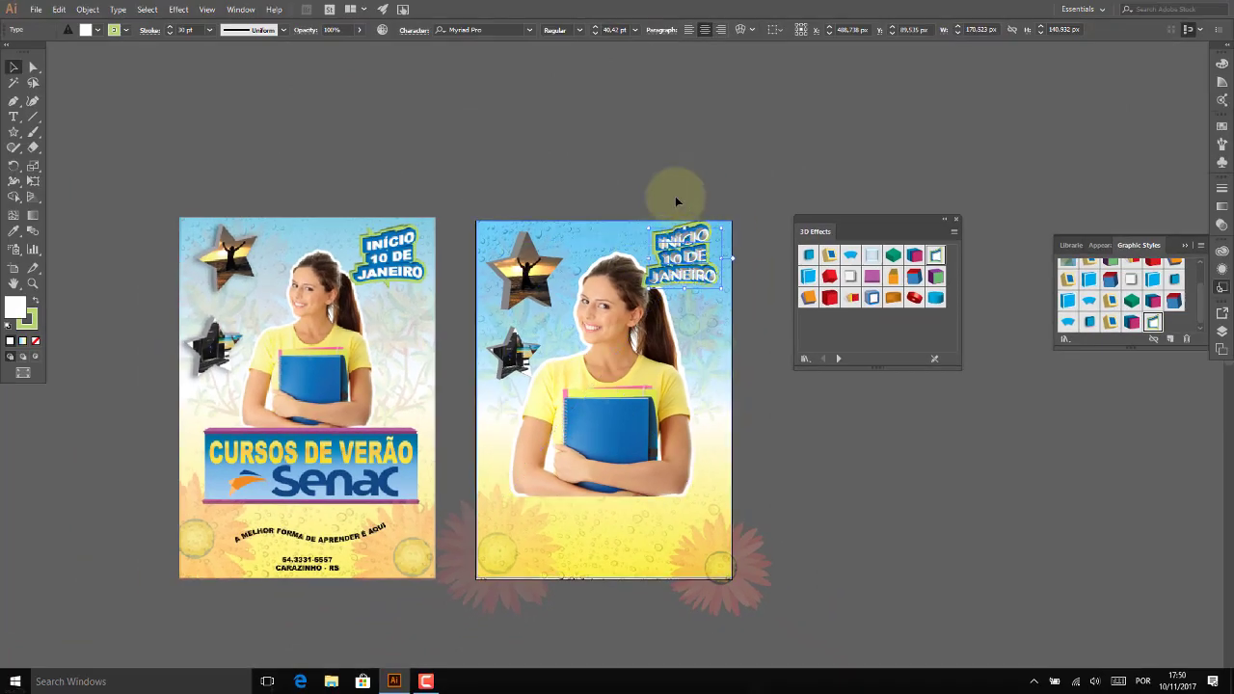
# Change the heading's font to Berlin Sans FB Demi Bold.
pyautogui.click(530, 29)
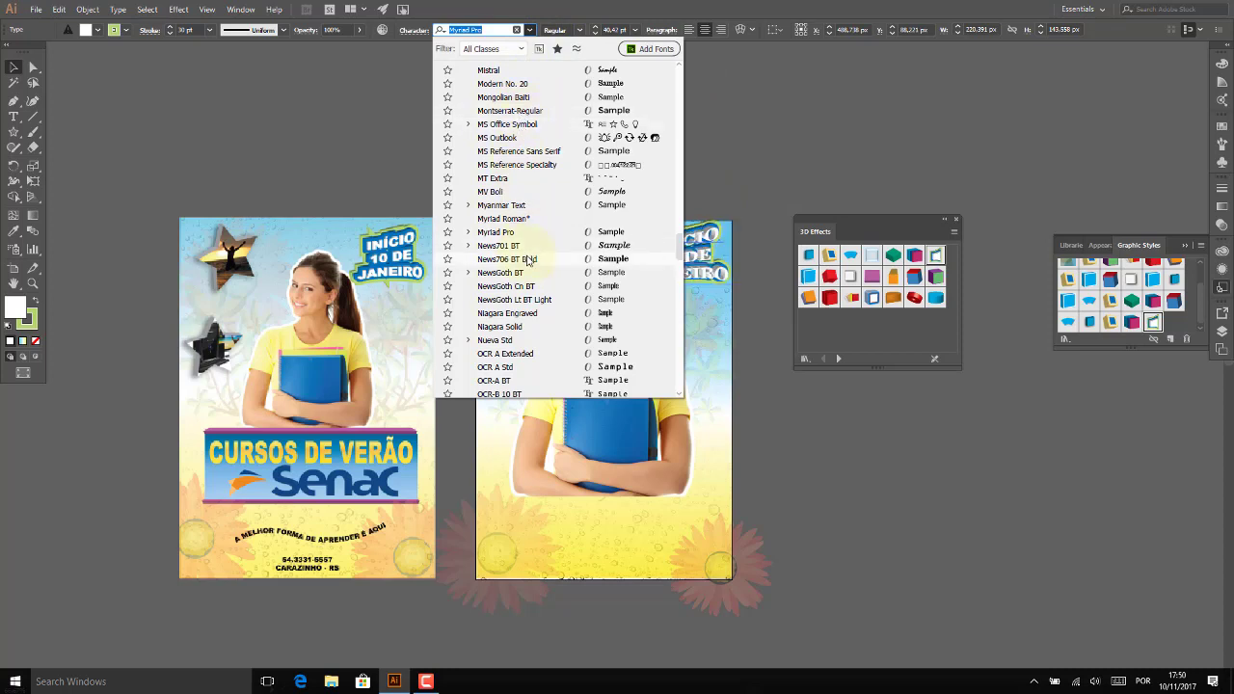
pyautogui.scroll(-1, 529, 261)
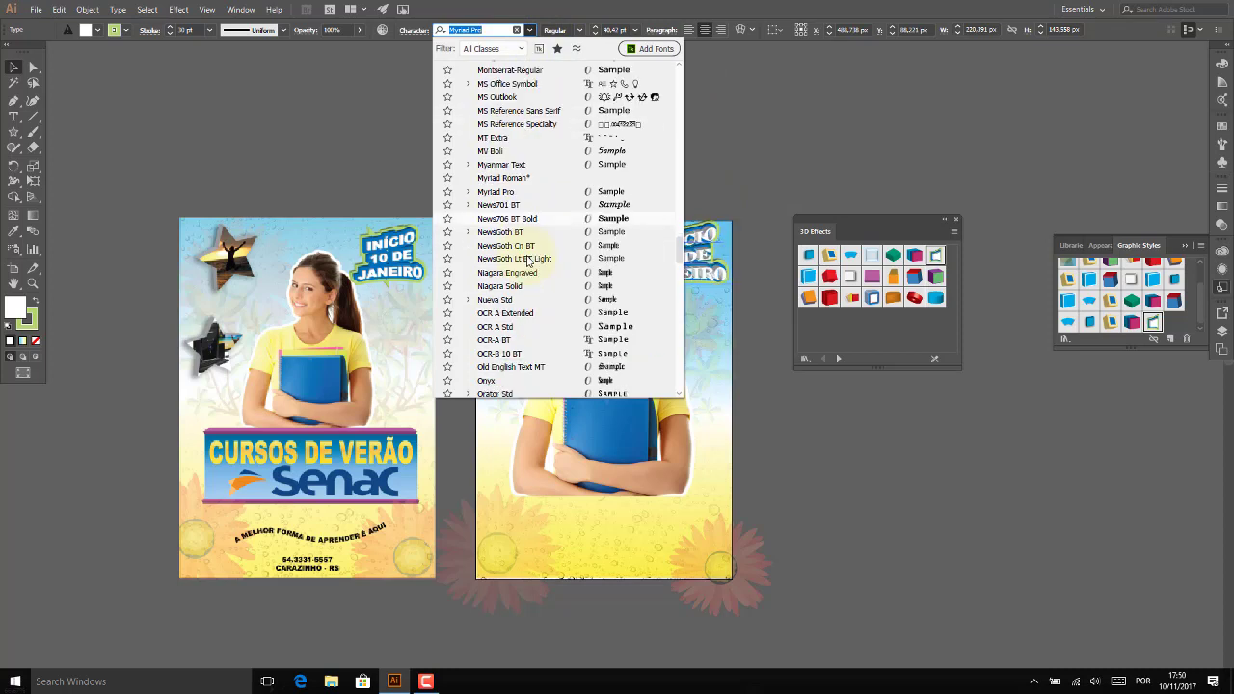
pyautogui.scroll(-3, 529, 260)
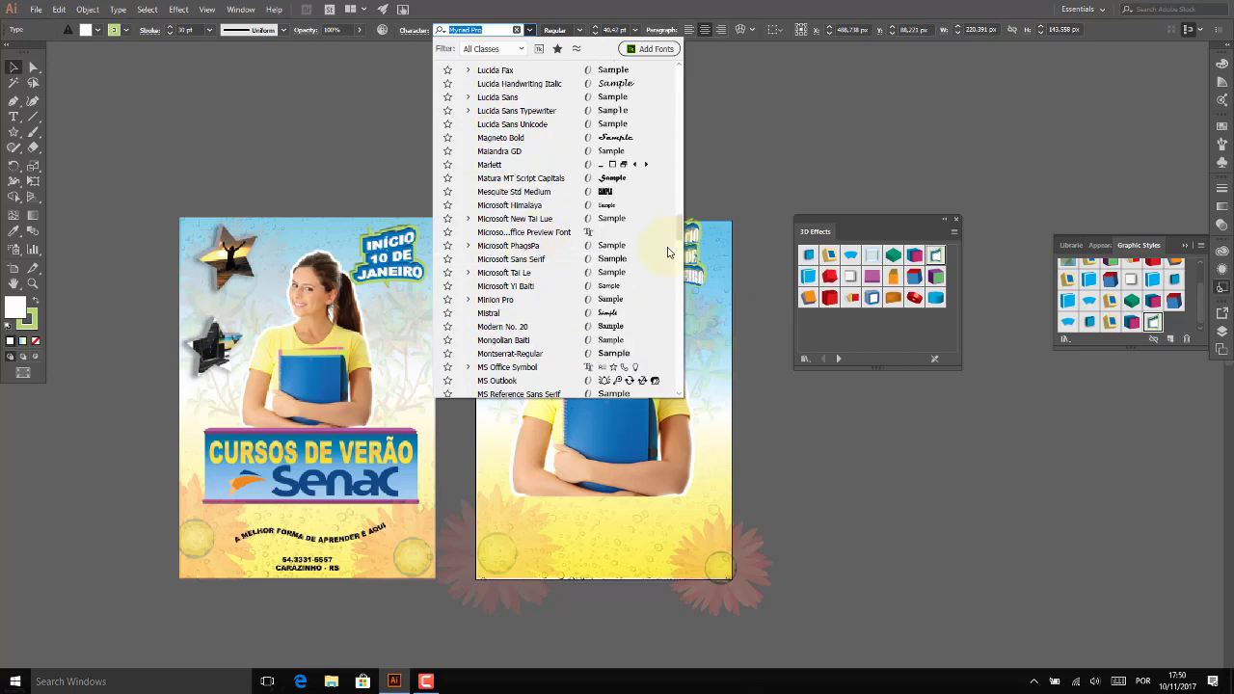
pyautogui.moveTo(678, 255); pyautogui.dragTo(675, 48)
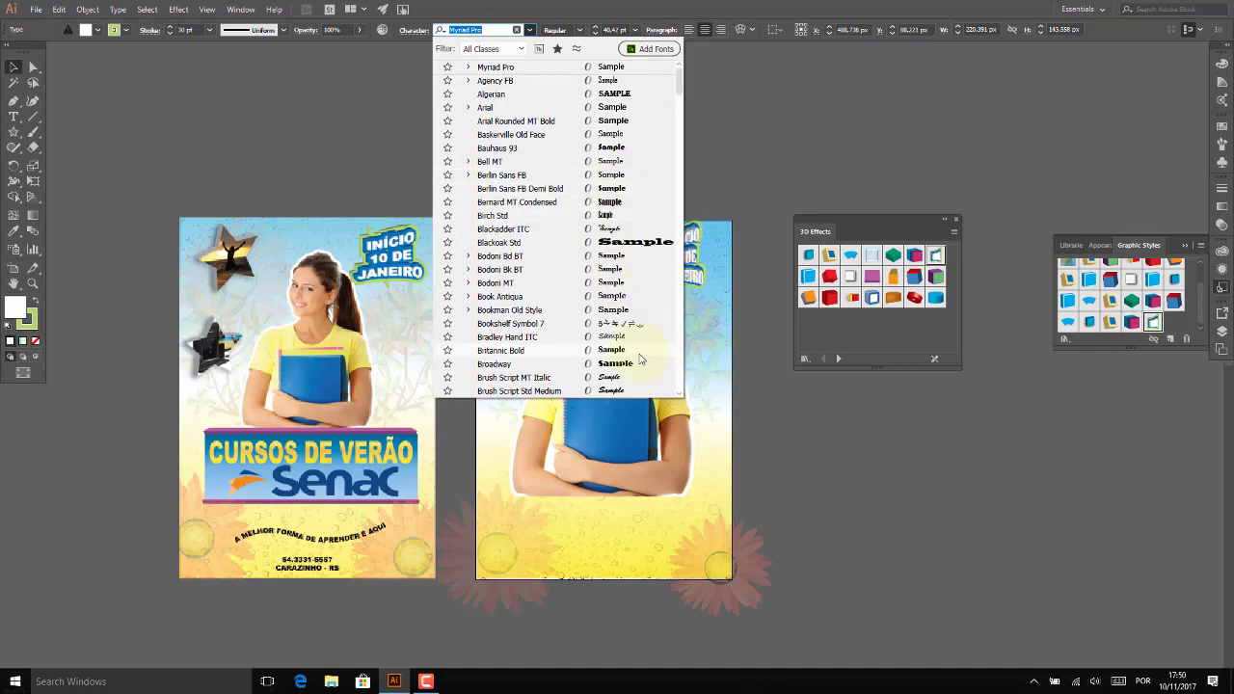
pyautogui.scroll(-2, 640, 359)
pyautogui.scroll(-1, 632, 353)
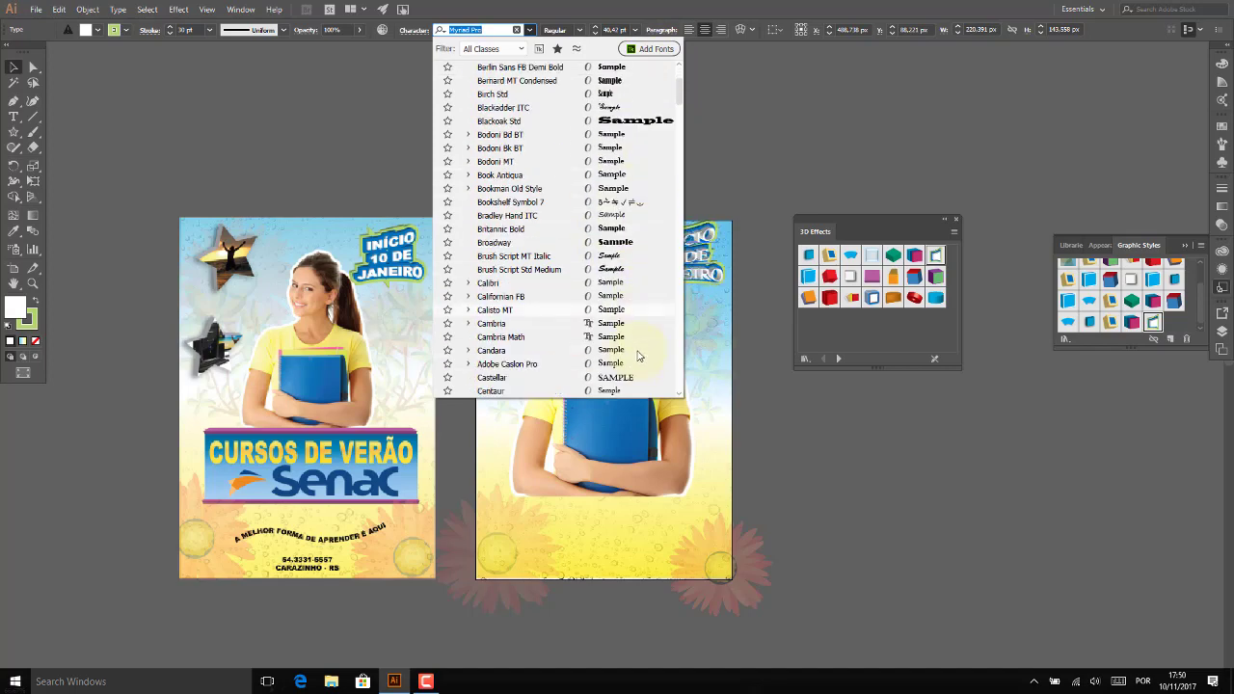
pyautogui.scroll(-1, 628, 350)
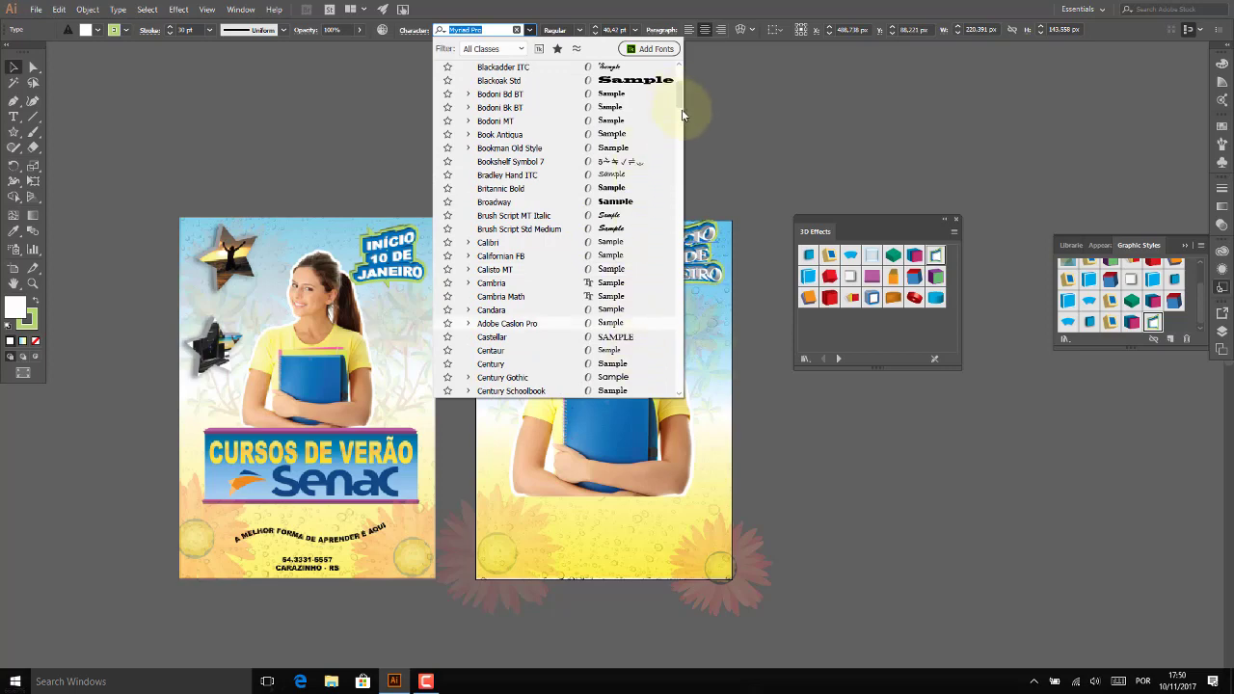
pyautogui.moveTo(681, 97); pyautogui.dragTo(684, 135)
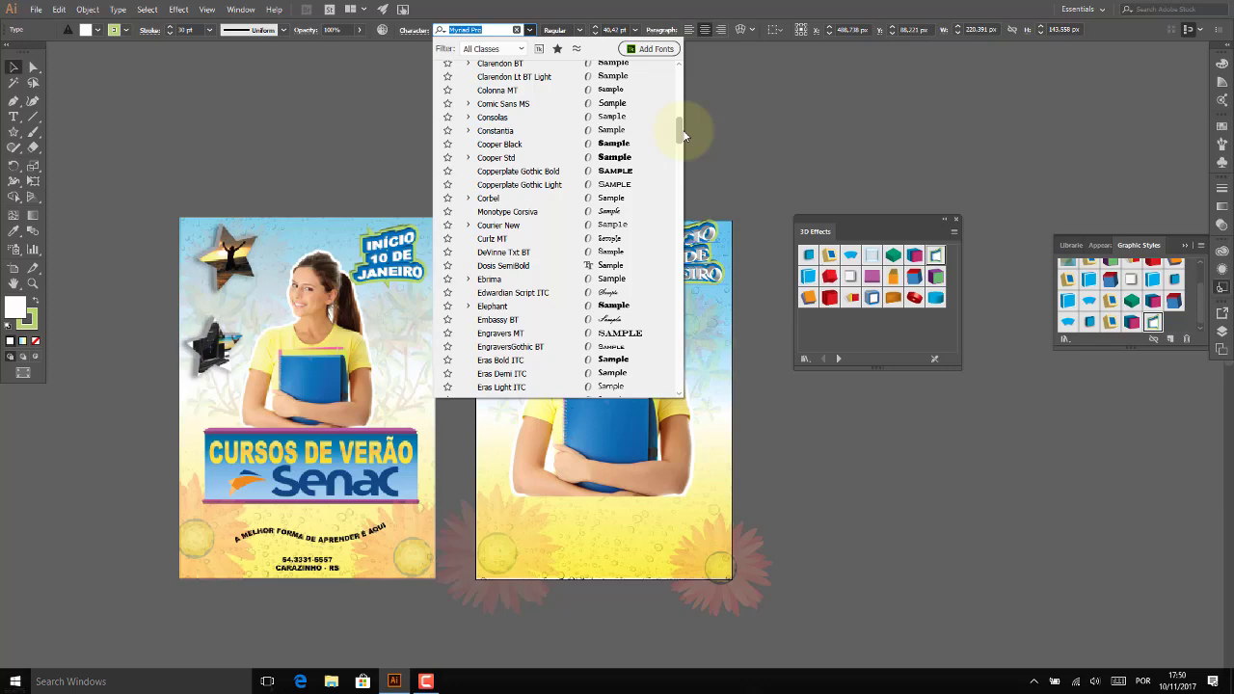
pyautogui.moveTo(682, 135)
pyautogui.mouseDown()
pyautogui.moveTo(684, 146)
pyautogui.moveTo(686, 81)
pyautogui.mouseUp()
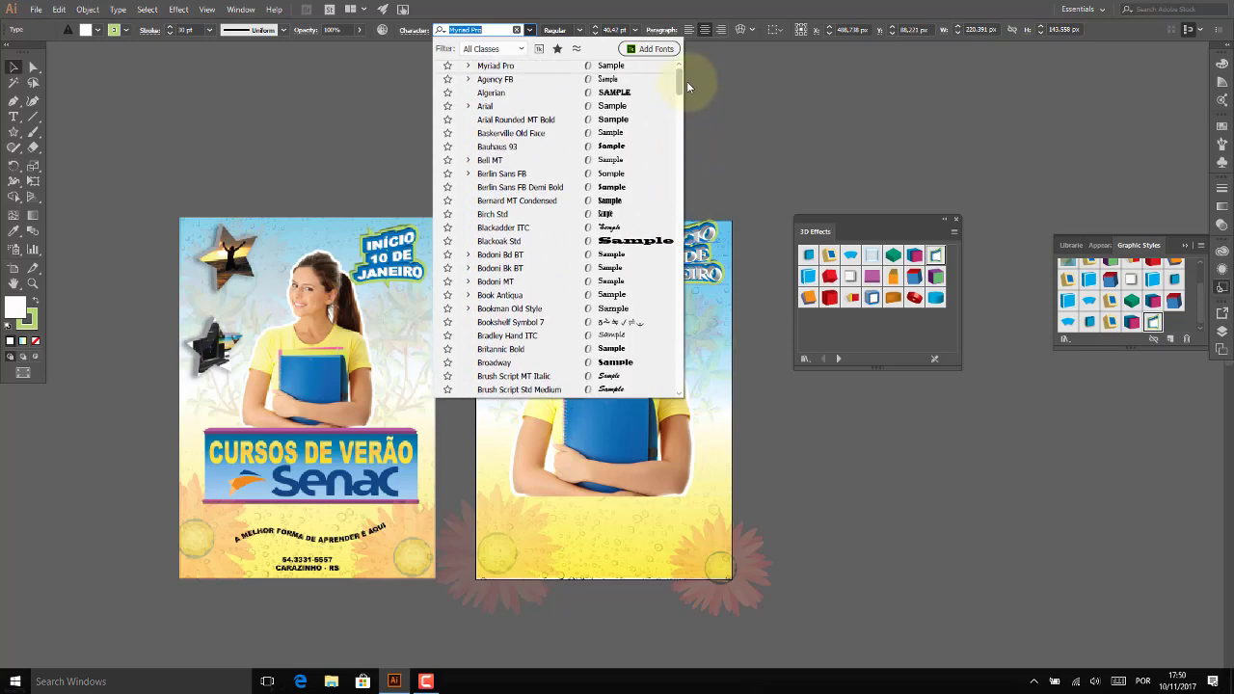
pyautogui.click(612, 187)
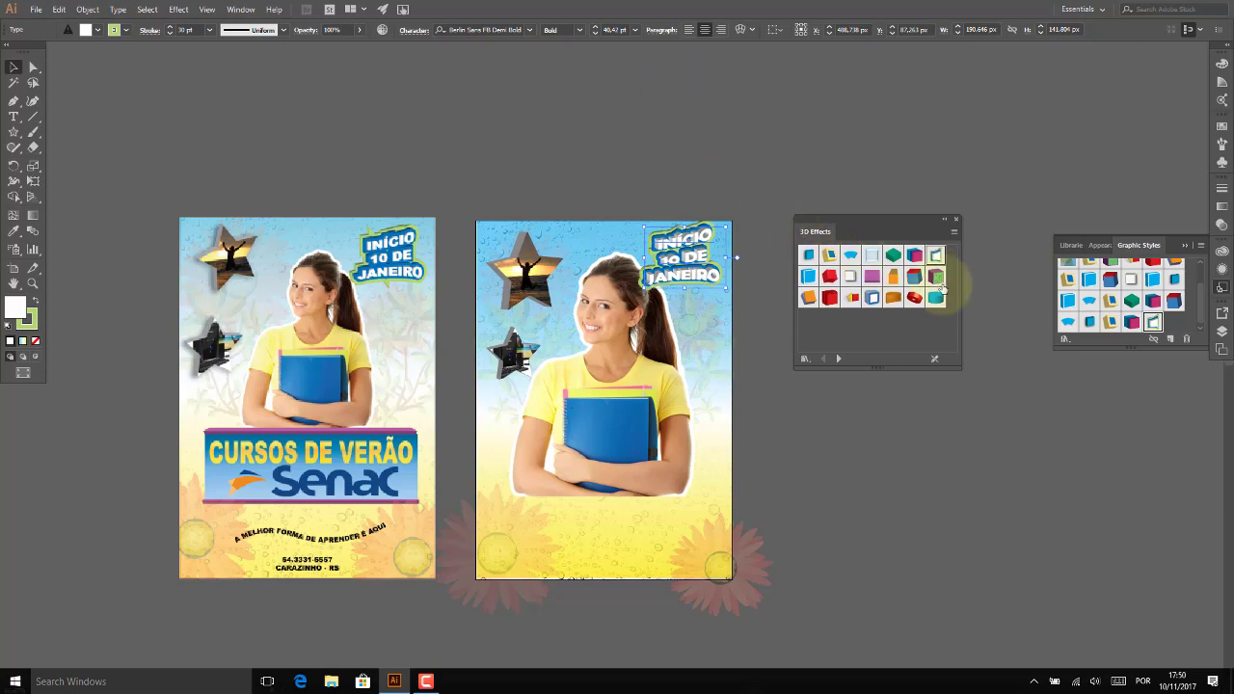
# Reduce the heading stroke's 3D extrusion depth from 10 pt to 5 pt.
pyautogui.click(1222, 269)
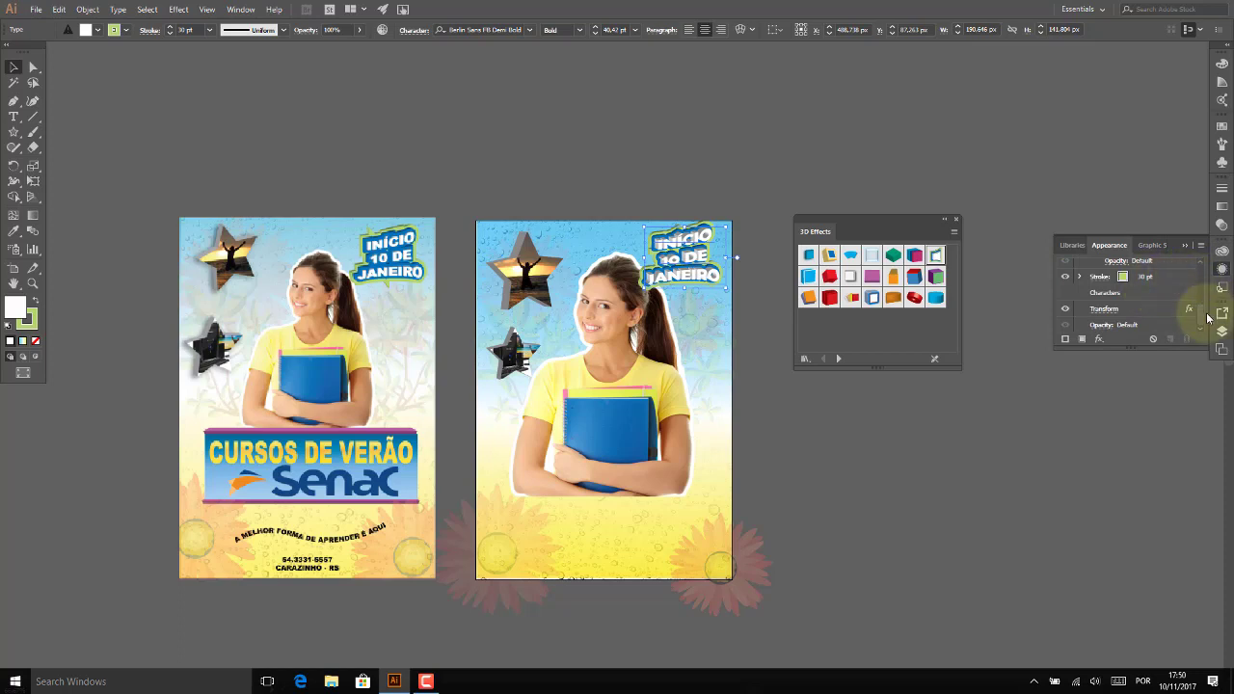
pyautogui.moveTo(1204, 319); pyautogui.dragTo(1201, 300)
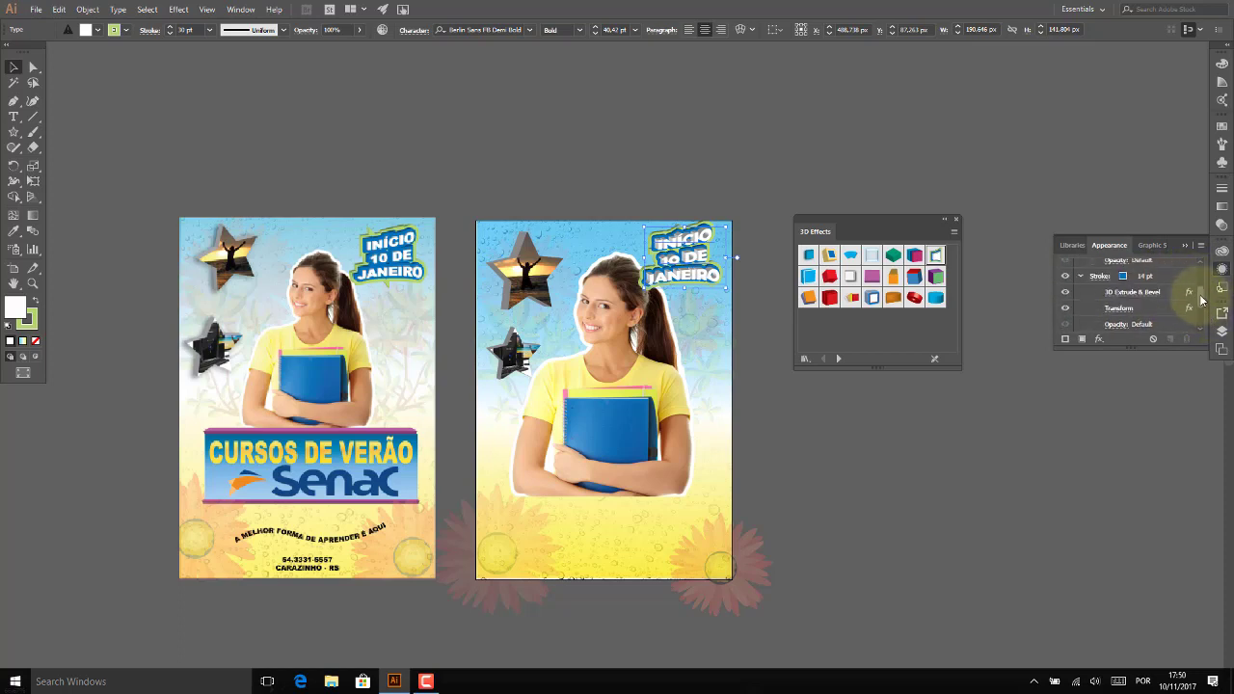
pyautogui.click(1133, 297)
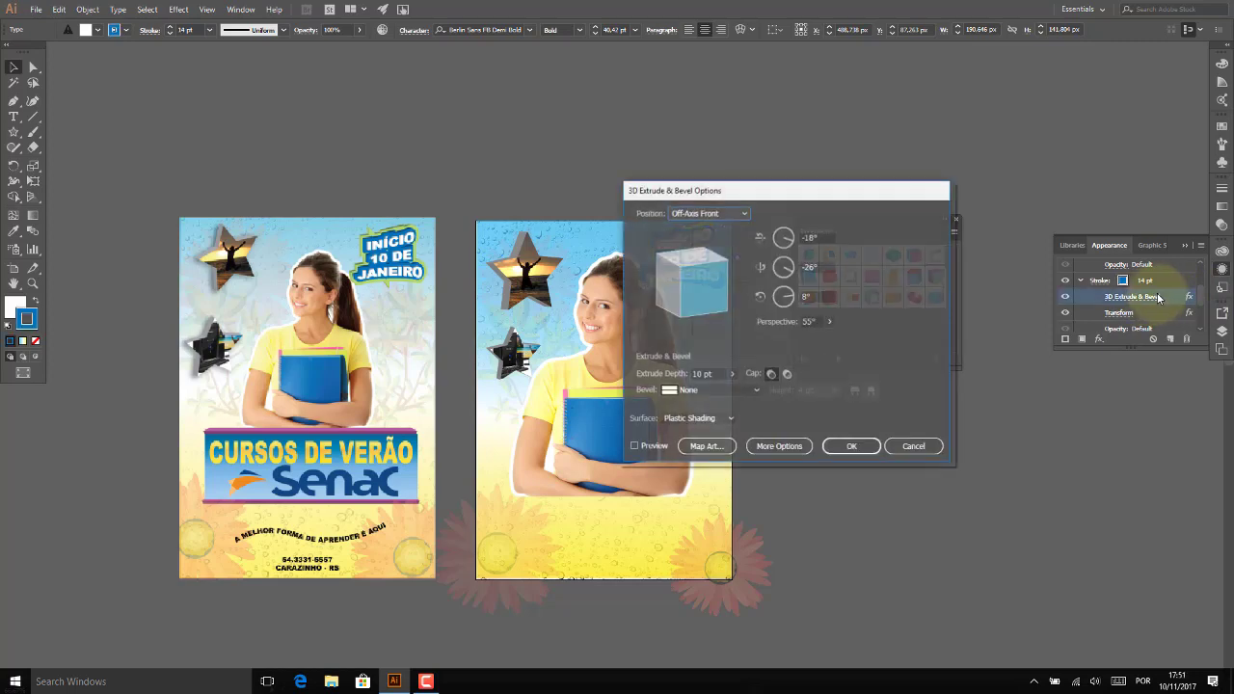
pyautogui.moveTo(799, 193); pyautogui.dragTo(986, 91)
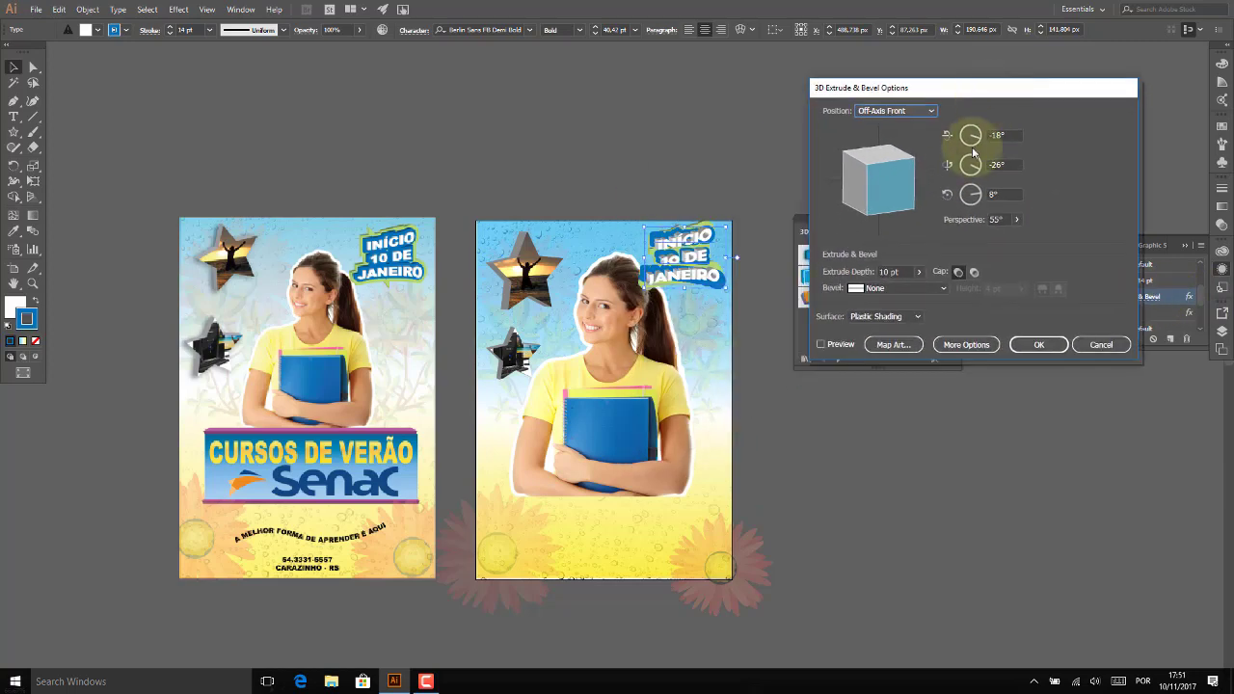
pyautogui.doubleClick(884, 271)
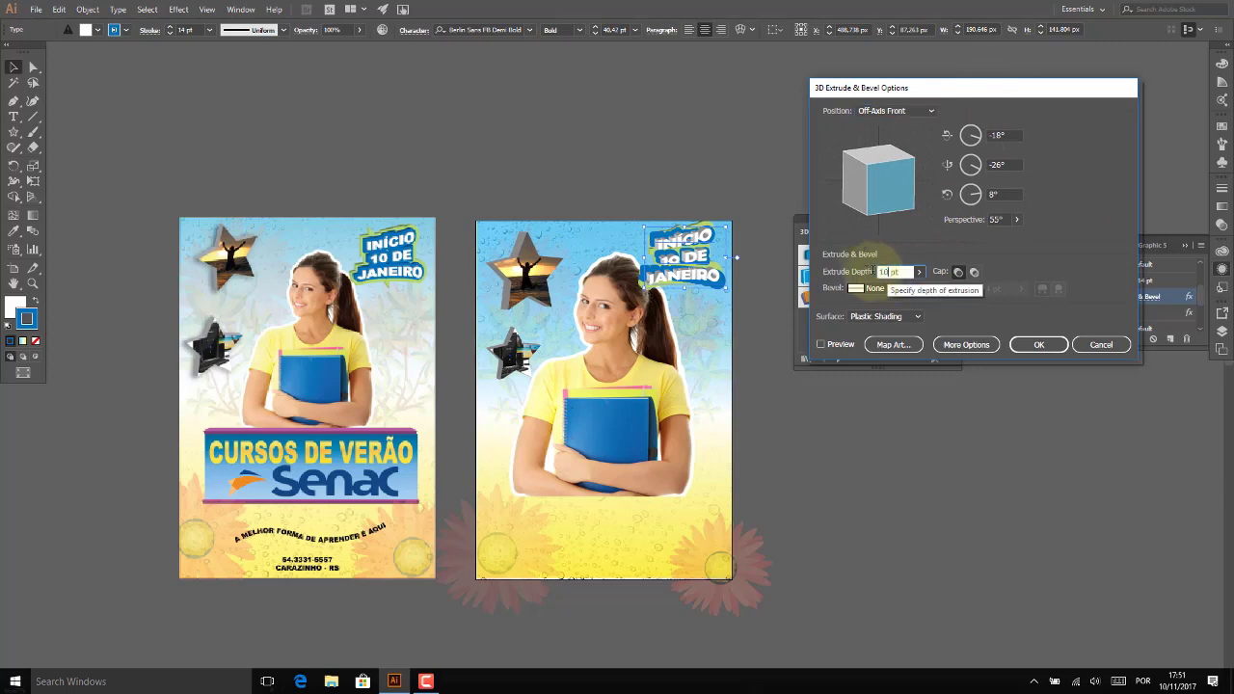
pyautogui.write('5')
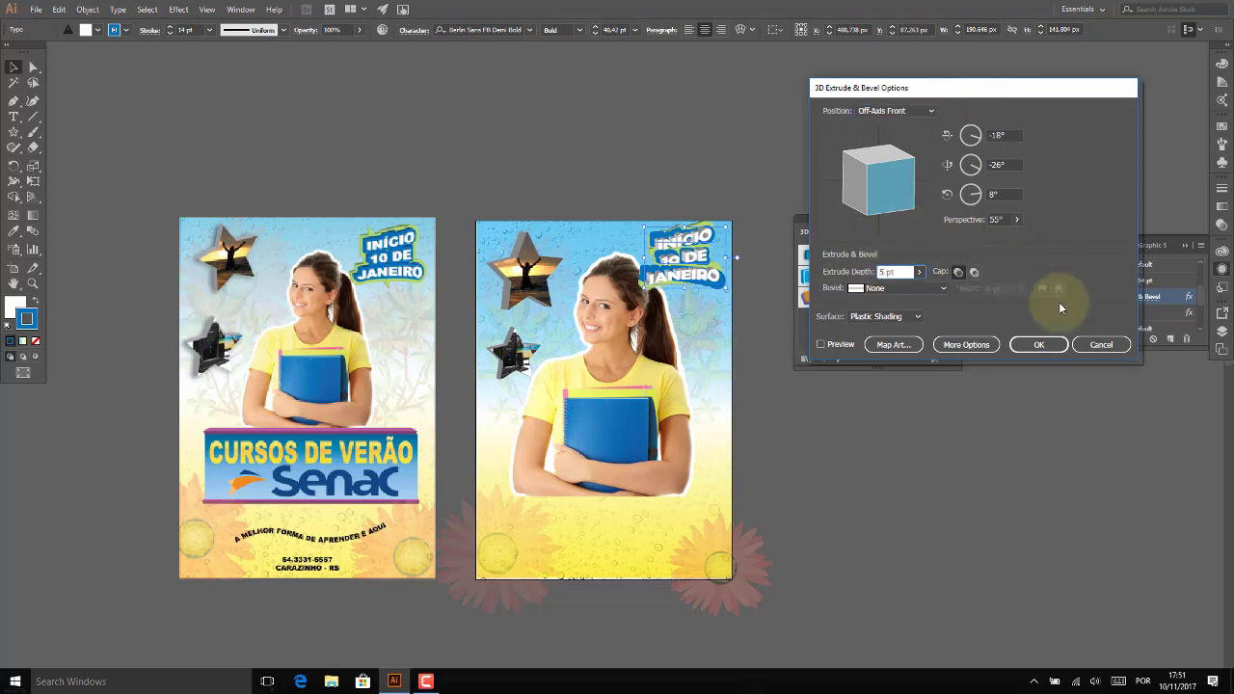
pyautogui.click(1042, 344)
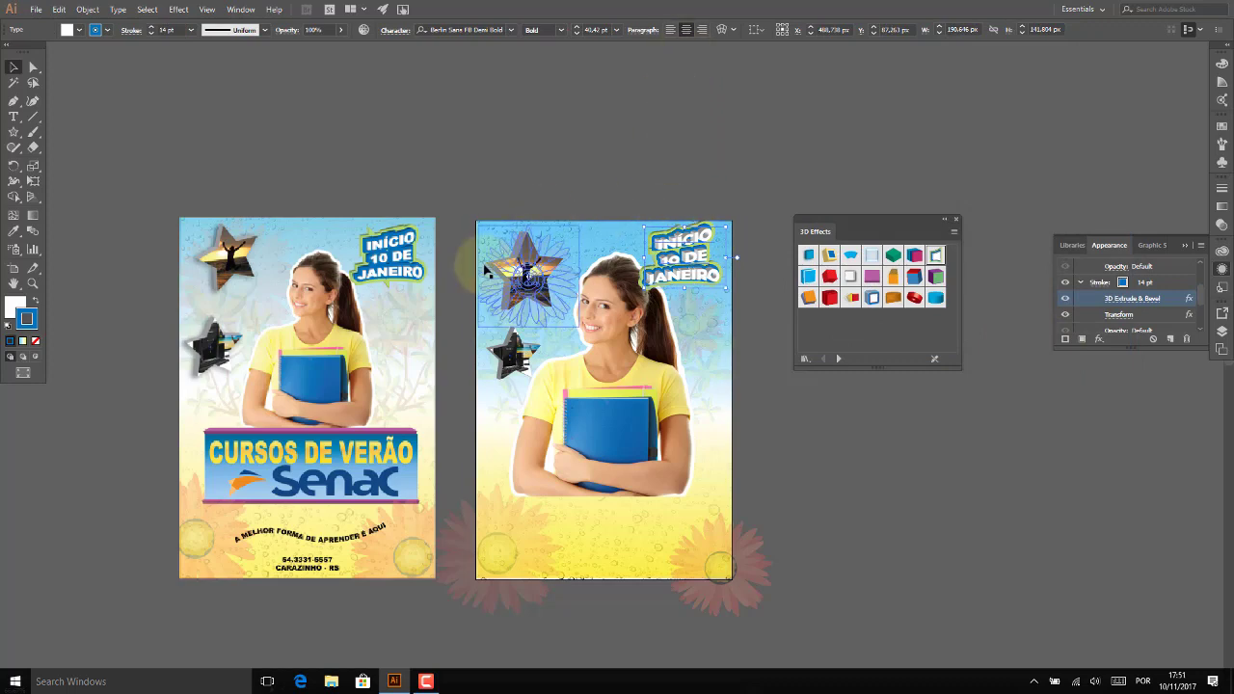
pyautogui.click(677, 124)
# Change the heading fill's 3D extrusion depth from 20 pt to 10 pt.
pyautogui.click(707, 259)
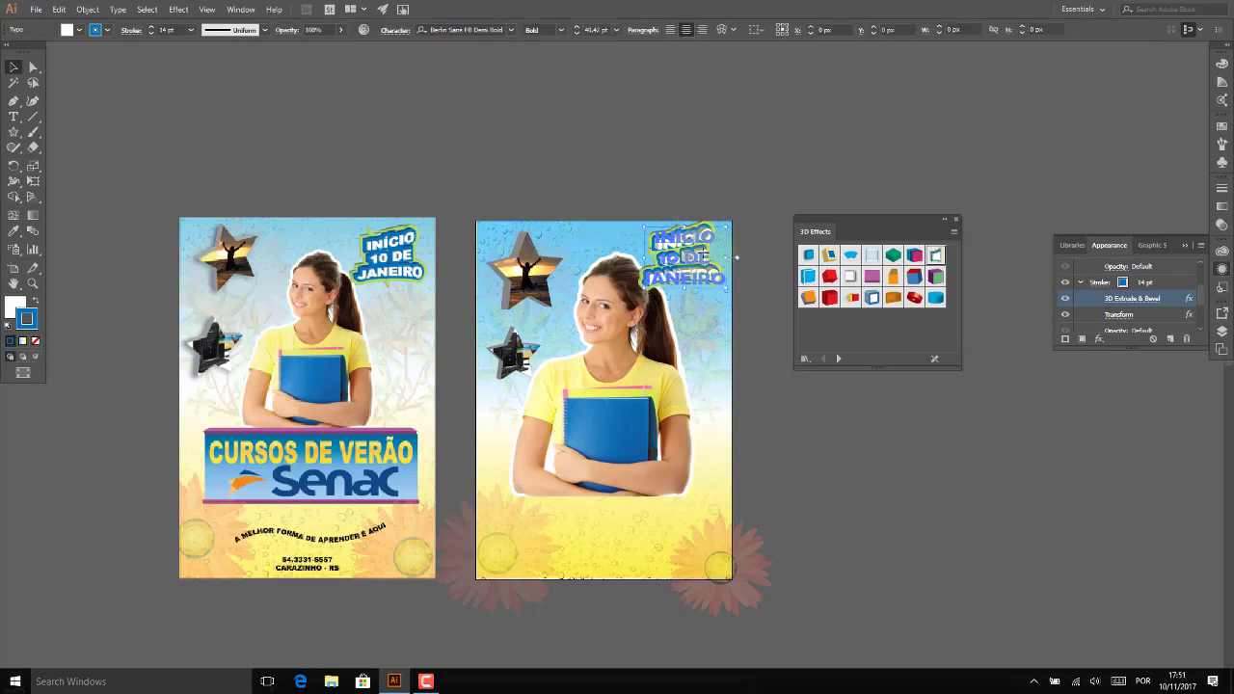
pyautogui.moveTo(1206, 302); pyautogui.dragTo(1203, 286)
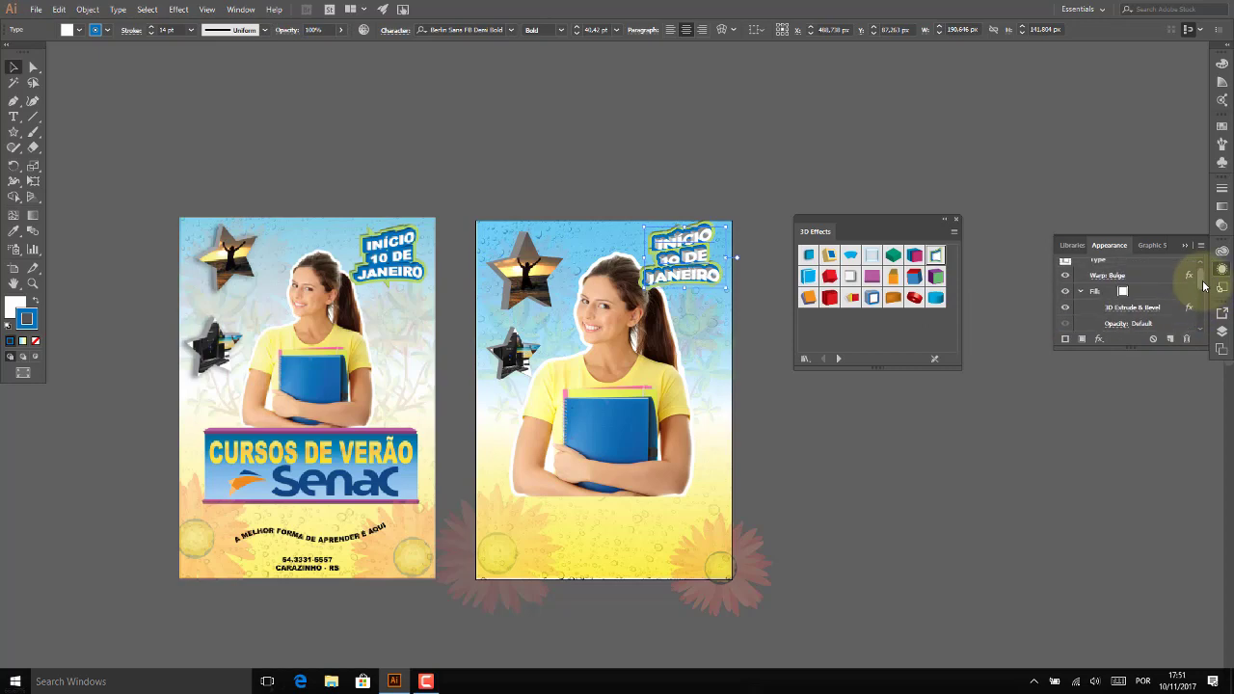
pyautogui.click(1140, 308)
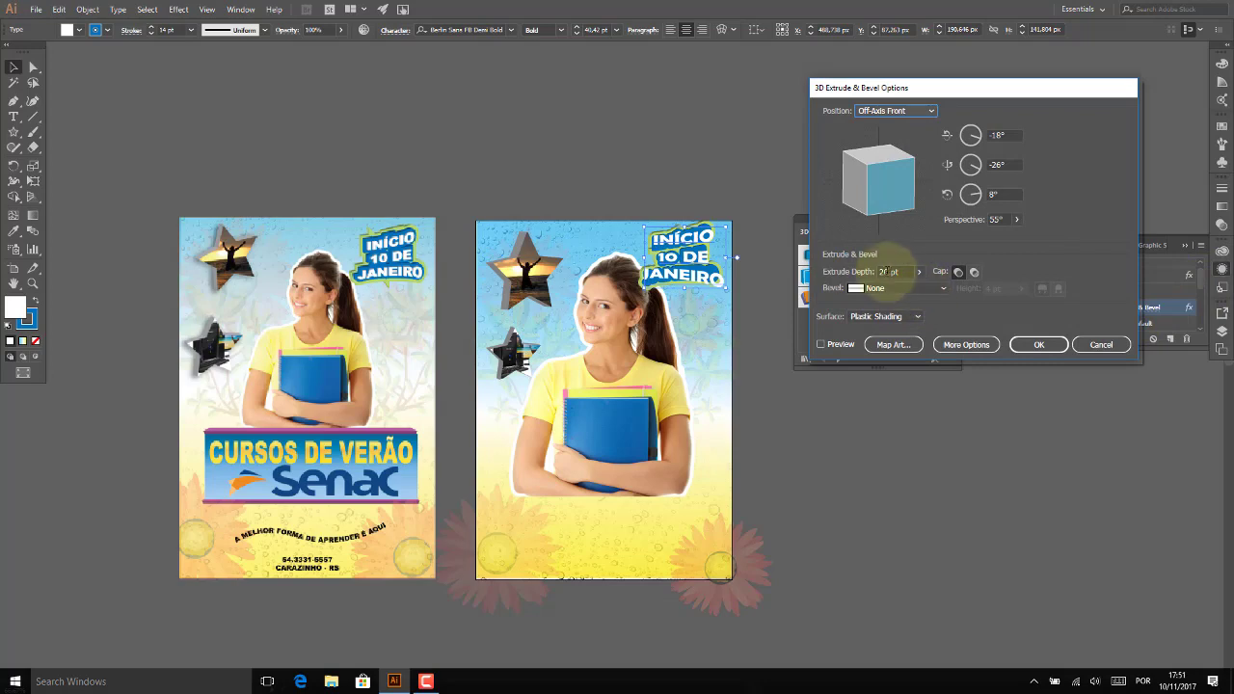
pyautogui.doubleClick(885, 272)
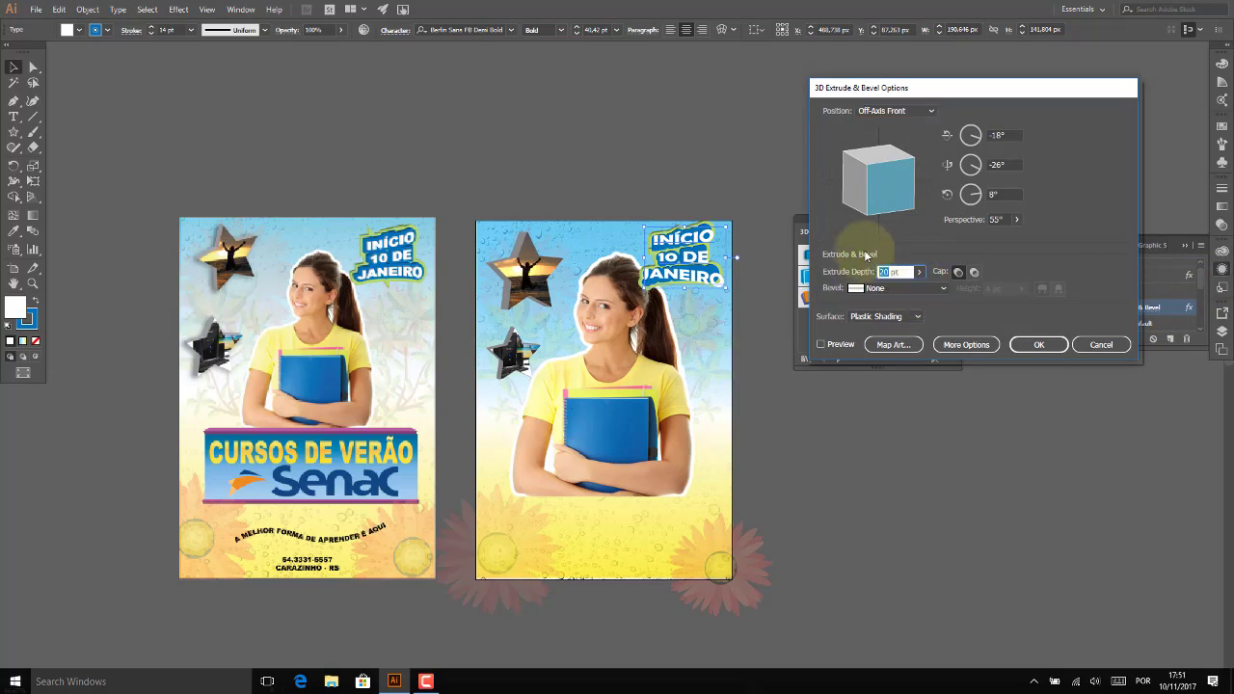
pyautogui.write('10')
pyautogui.click(991, 309)
pyautogui.click(1032, 346)
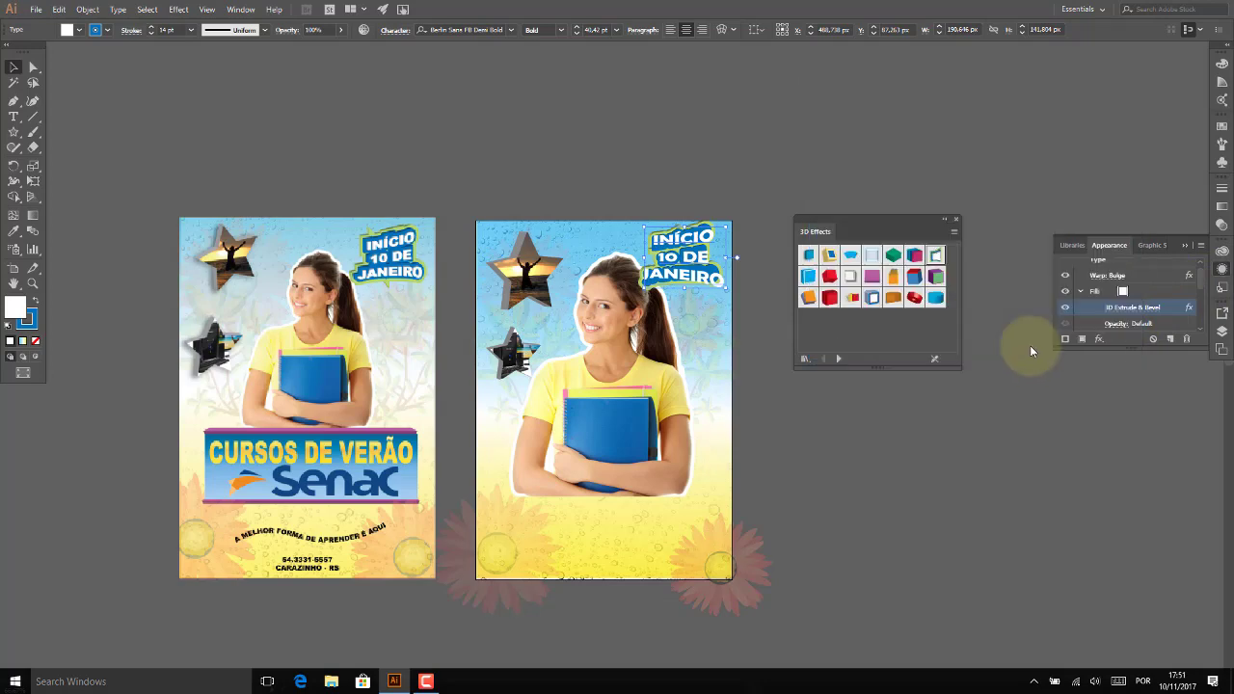
pyautogui.click(864, 421)
# Shrink the heading to about 151 × 112 px and move it 5 px lower.
pyautogui.click(692, 258)
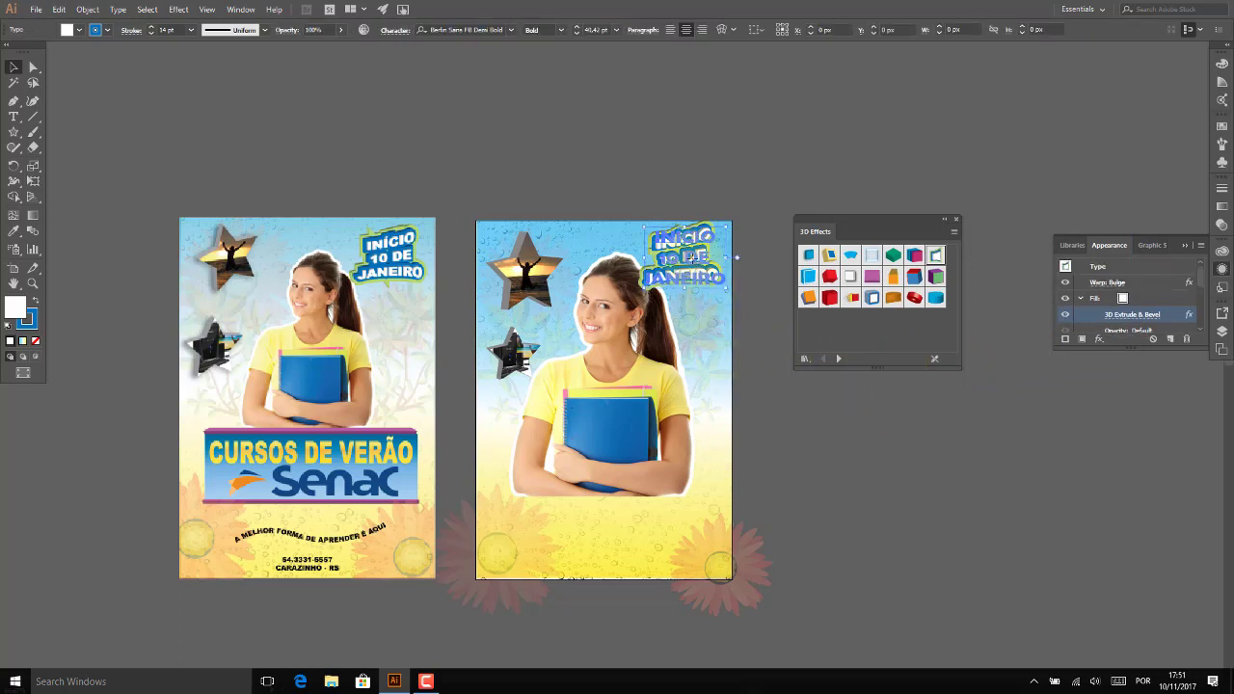
pyautogui.moveTo(737, 258); pyautogui.dragTo(658, 279)
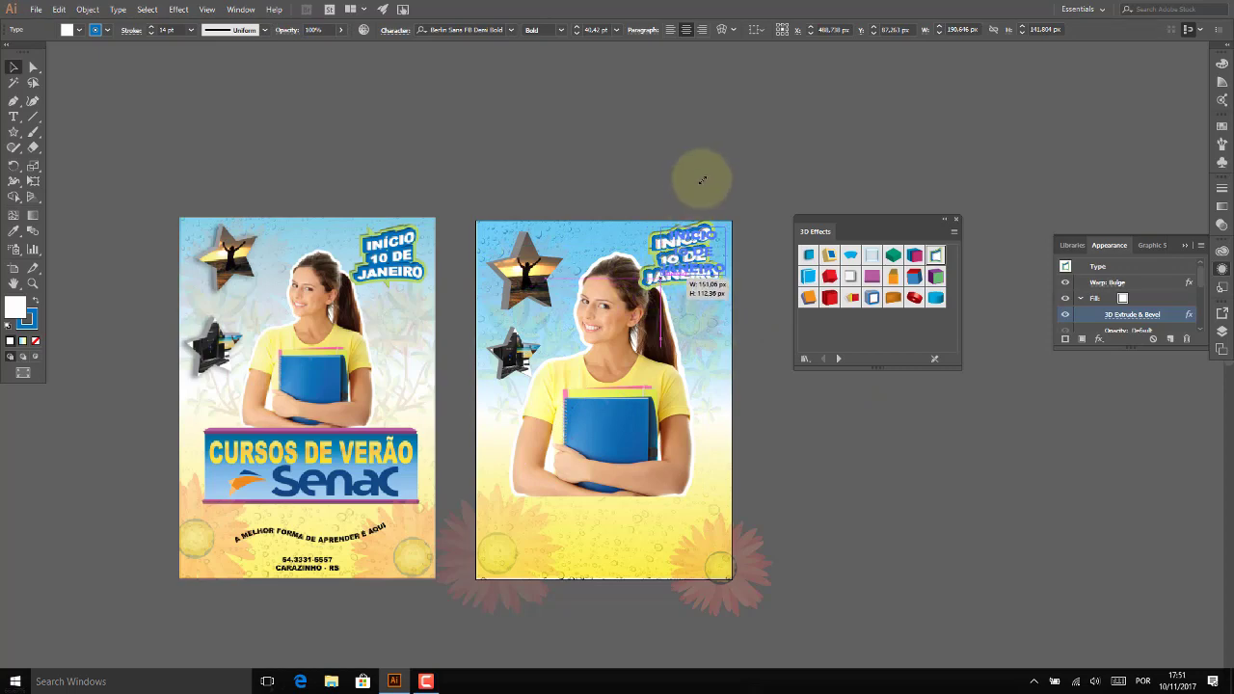
pyautogui.moveTo(707, 239); pyautogui.dragTo(707, 244)
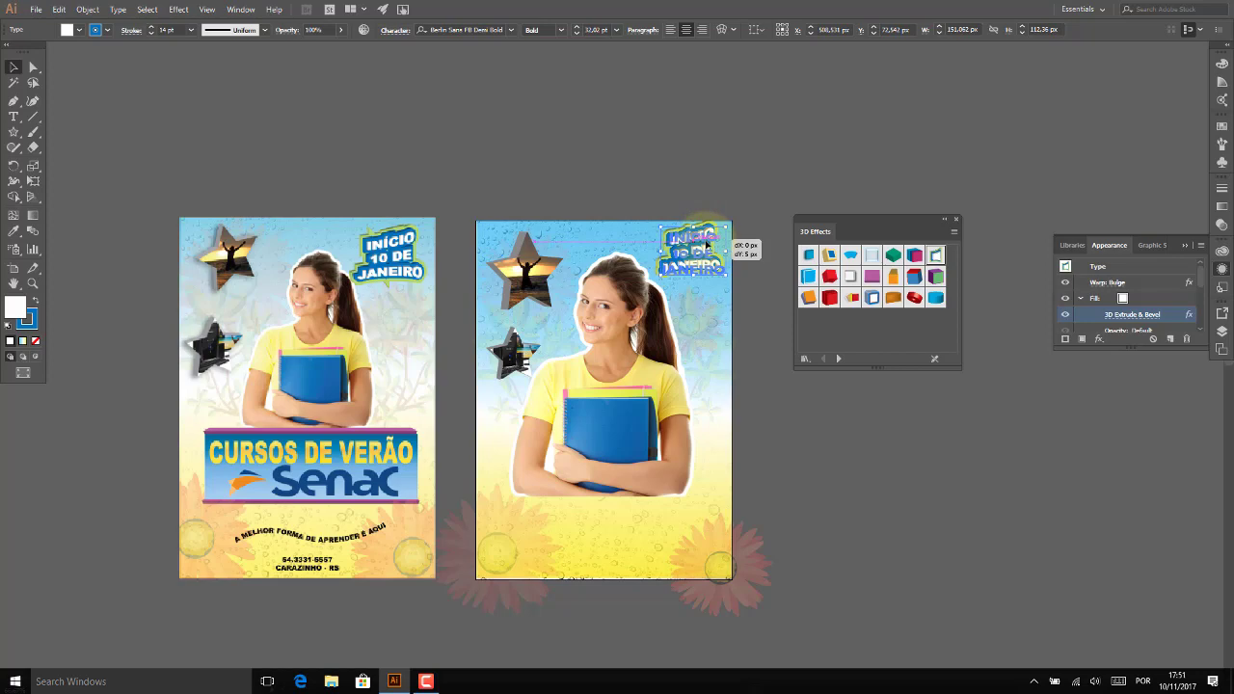
pyautogui.click(704, 160)
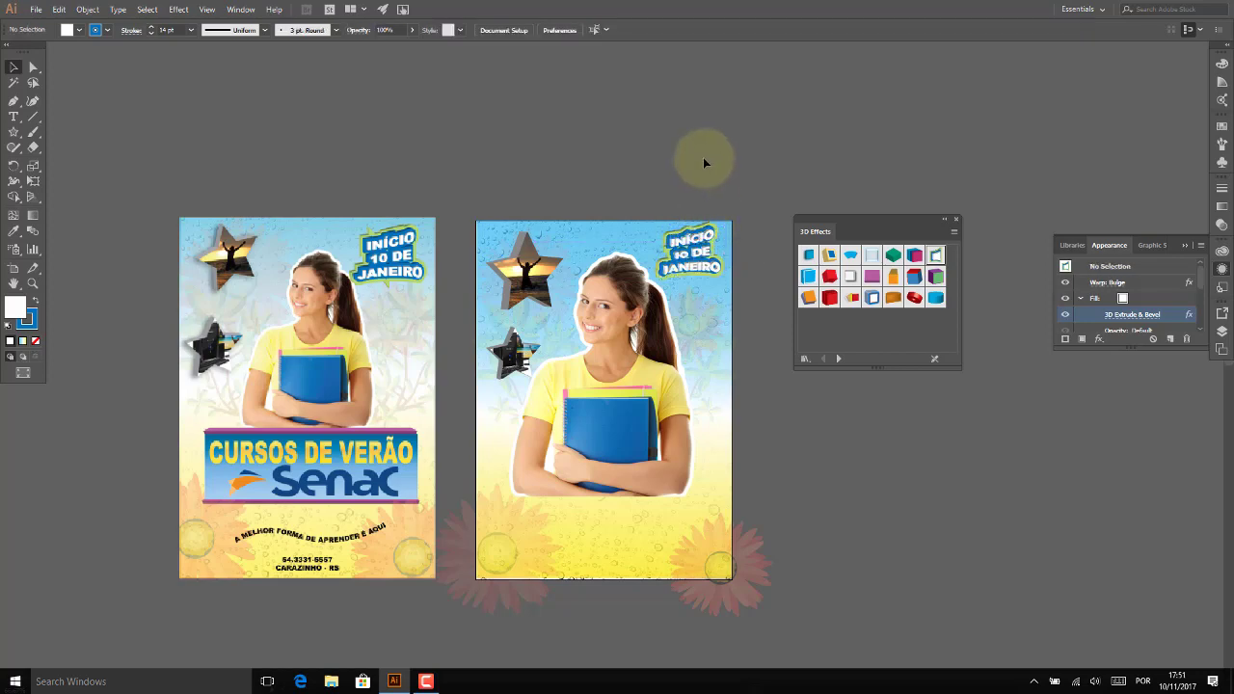